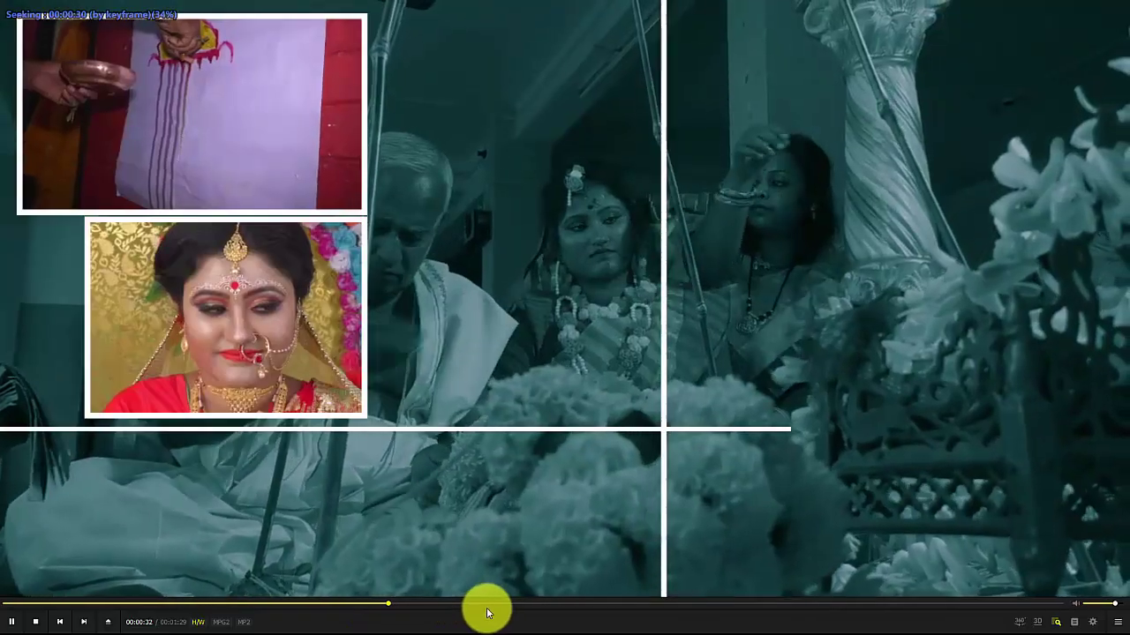
Skip through the wedding trailer TRAILOR.mpg, dismiss the update notice and close the video player
click(496, 606)
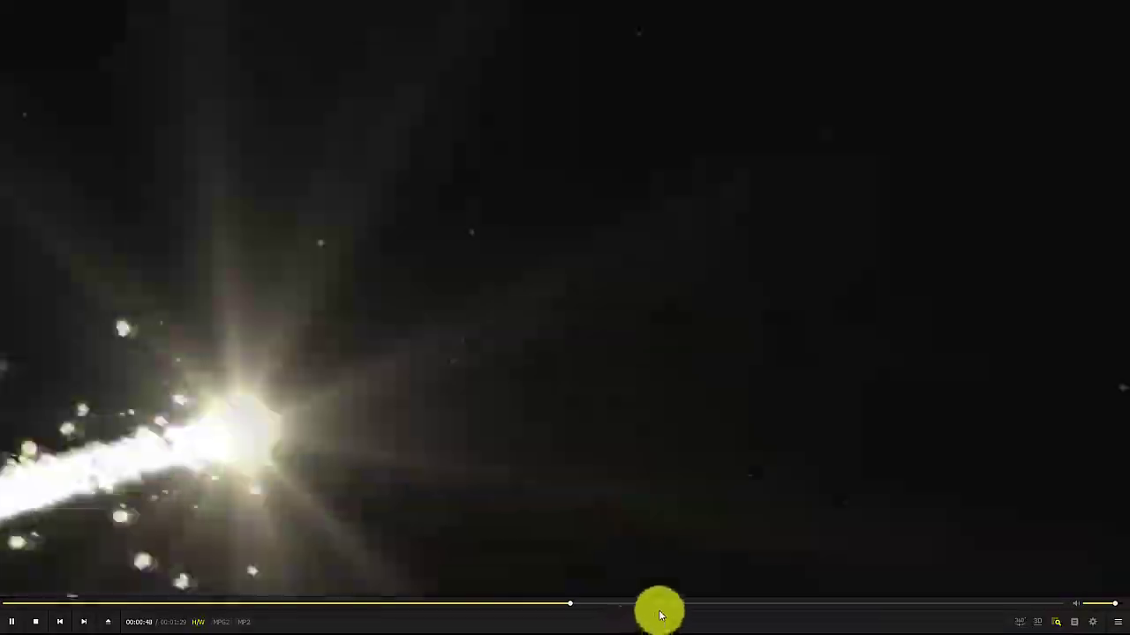
click(677, 609)
click(723, 602)
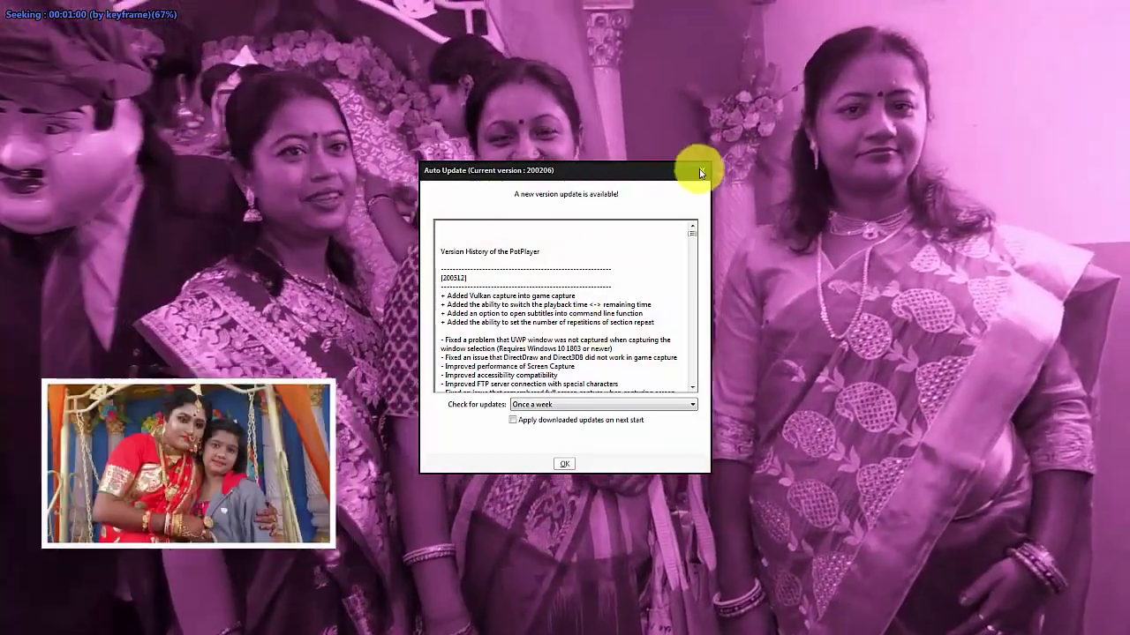
click(702, 170)
click(802, 154)
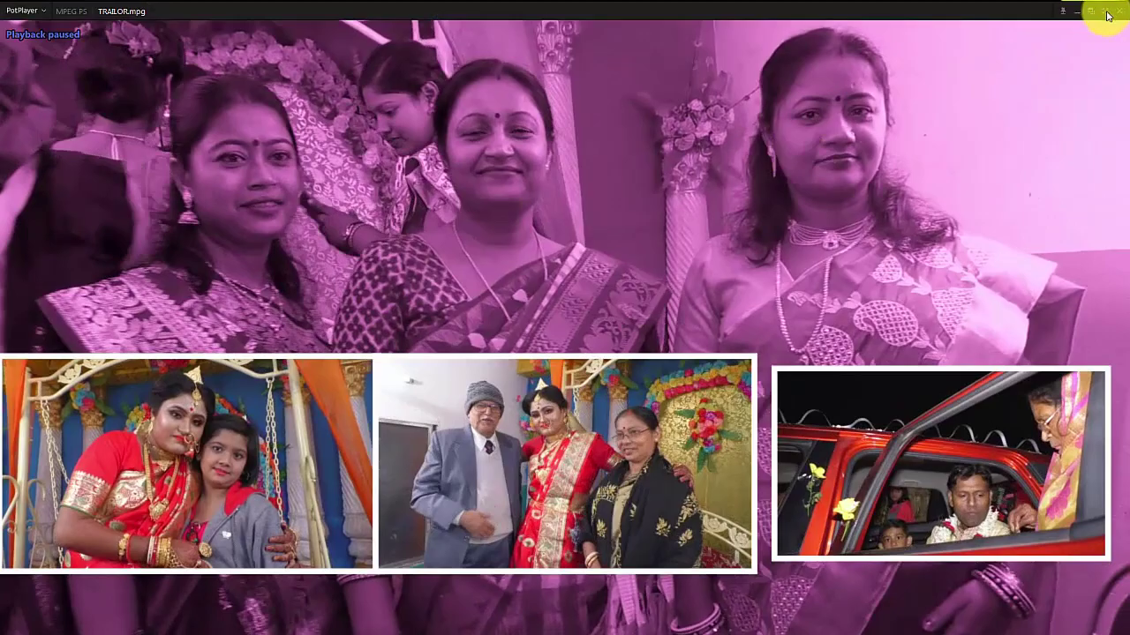
click(1122, 15)
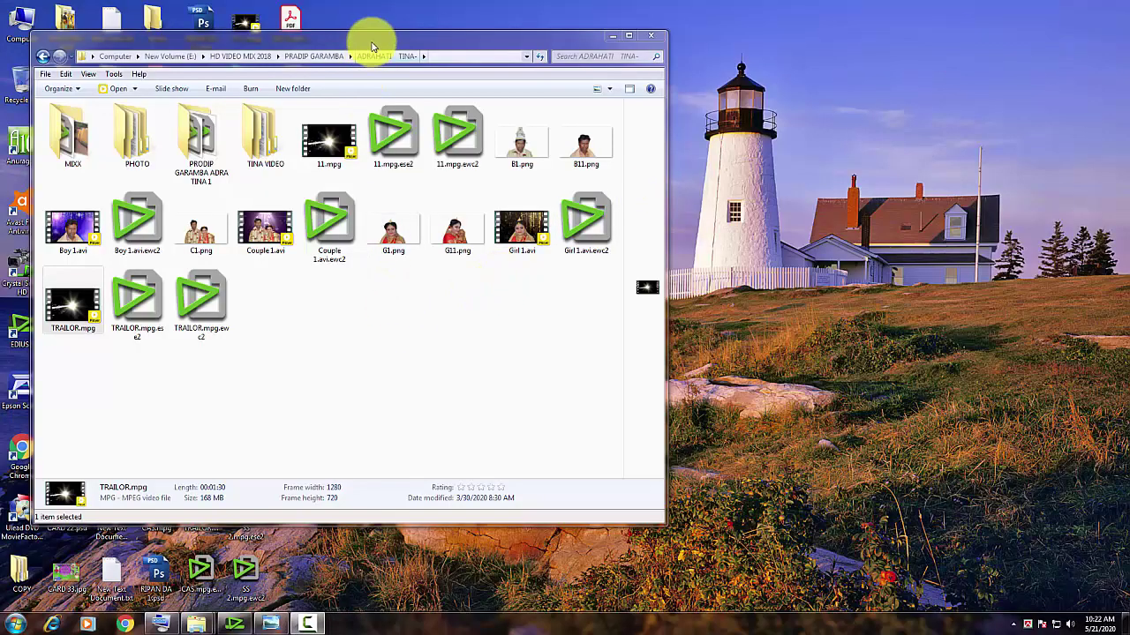
Close the folder window containing the trailer and refresh the desktop
drag(373, 35, 757, 62)
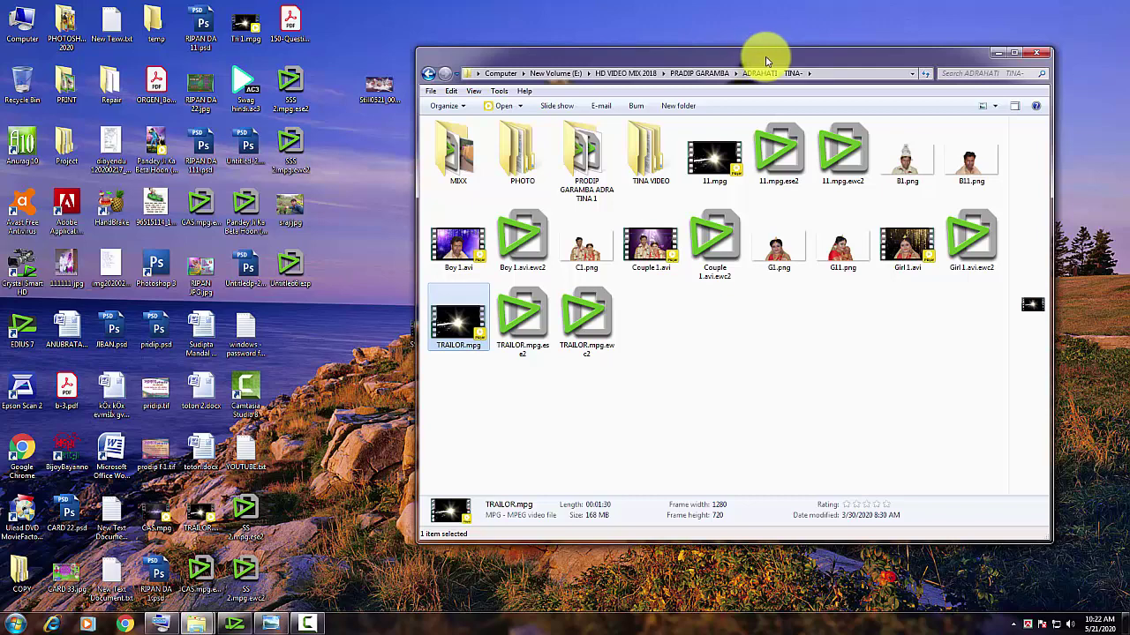
click(1043, 52)
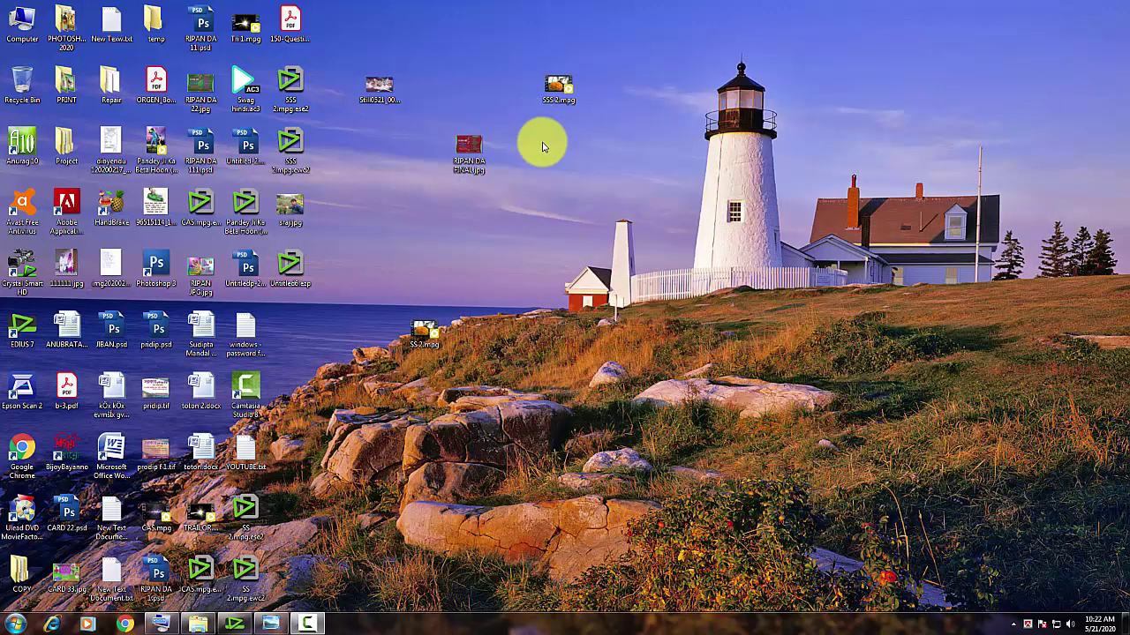
right_click(542, 148)
click(588, 184)
right_click(533, 167)
click(574, 200)
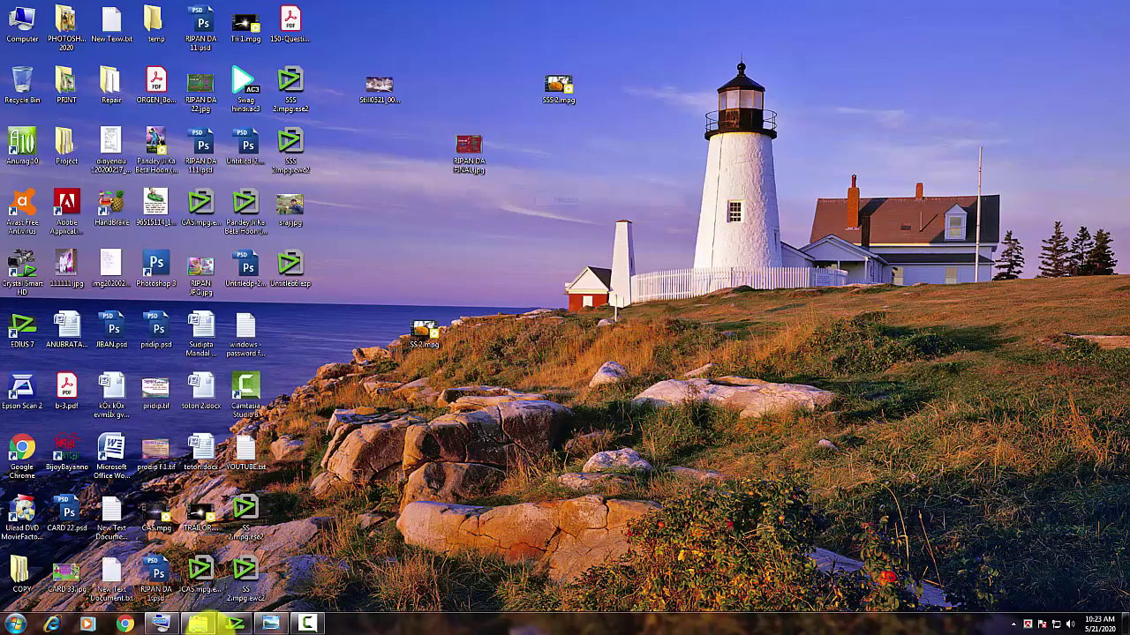
Open EDIUS 7 from the desktop
click(32, 332)
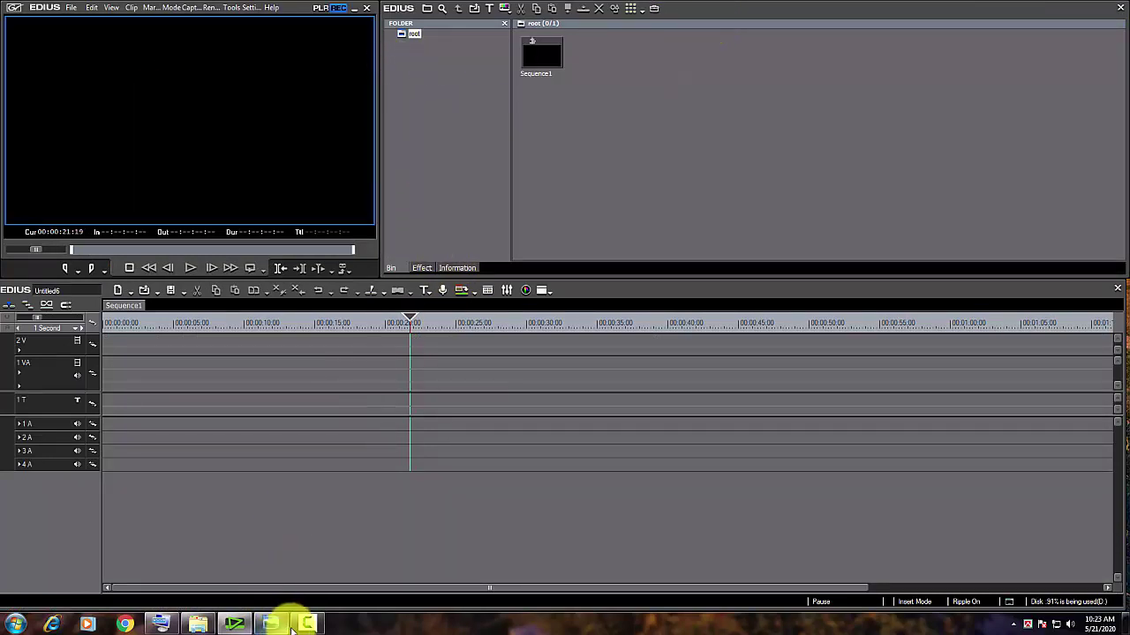
mouse_move(303, 627)
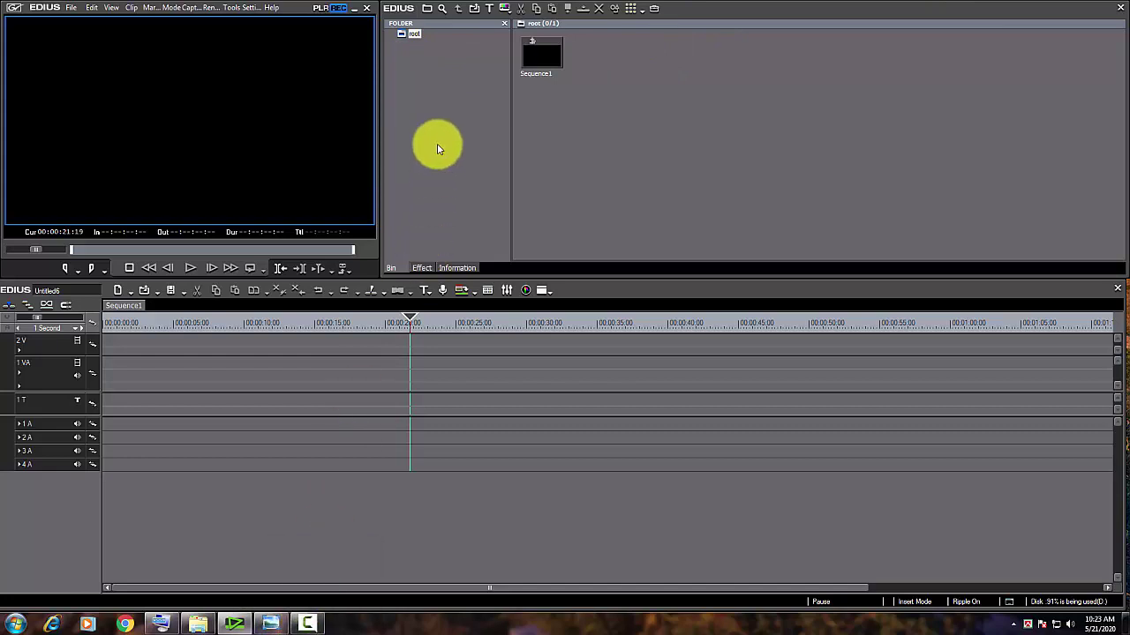
Swap the places of the preview window and the bin window above the timeline
drag(293, 9, 885, 183)
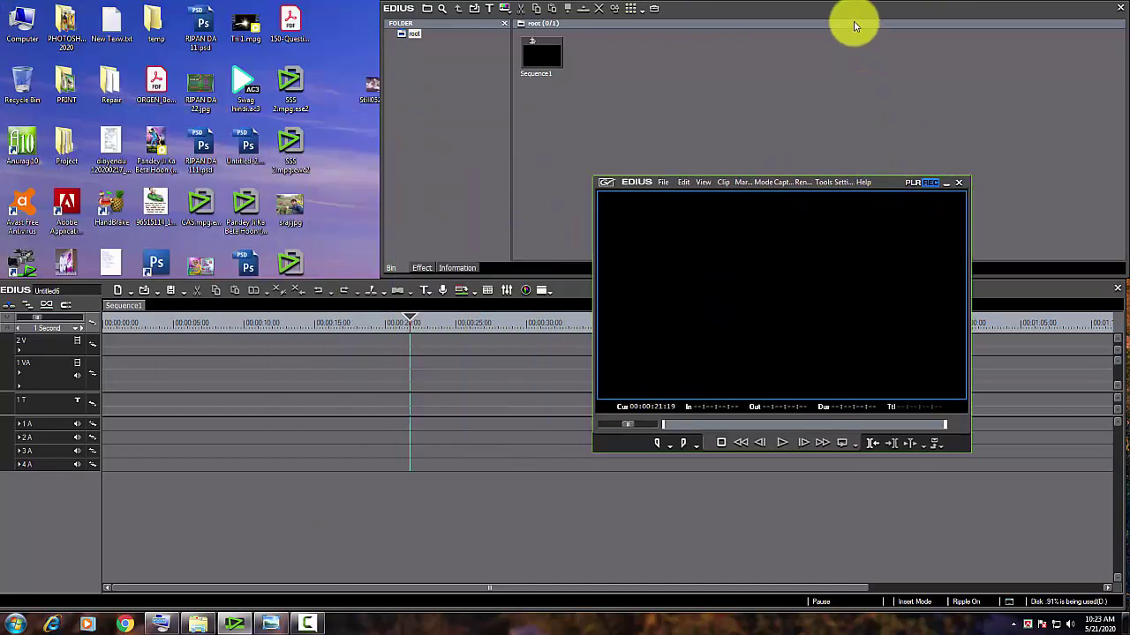
drag(857, 14, 449, 12)
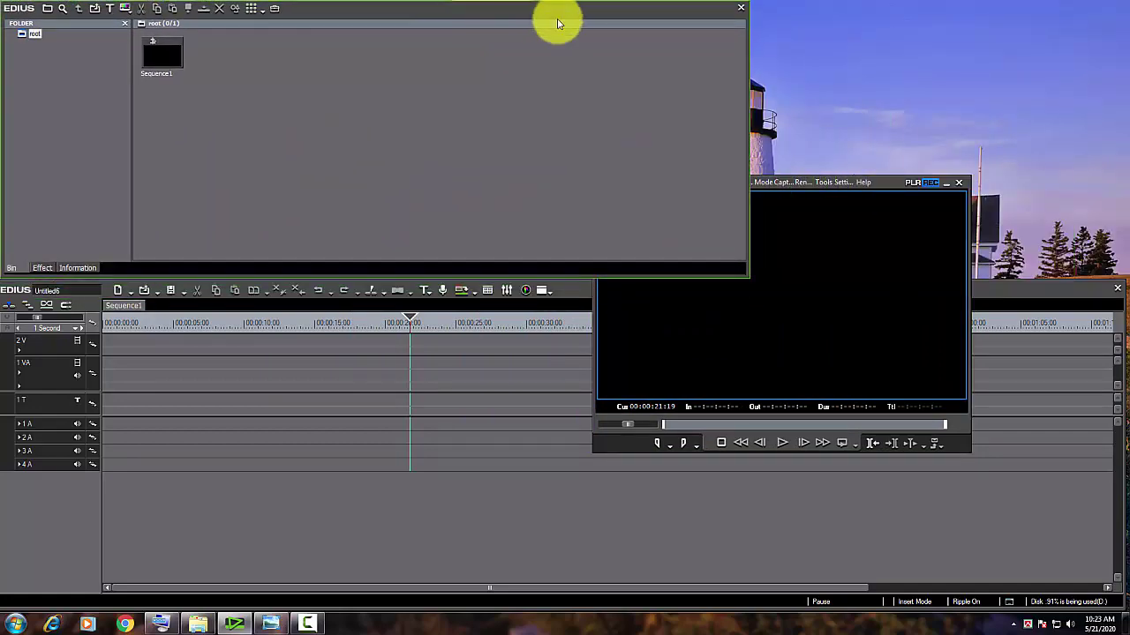
drag(883, 187, 1042, 14)
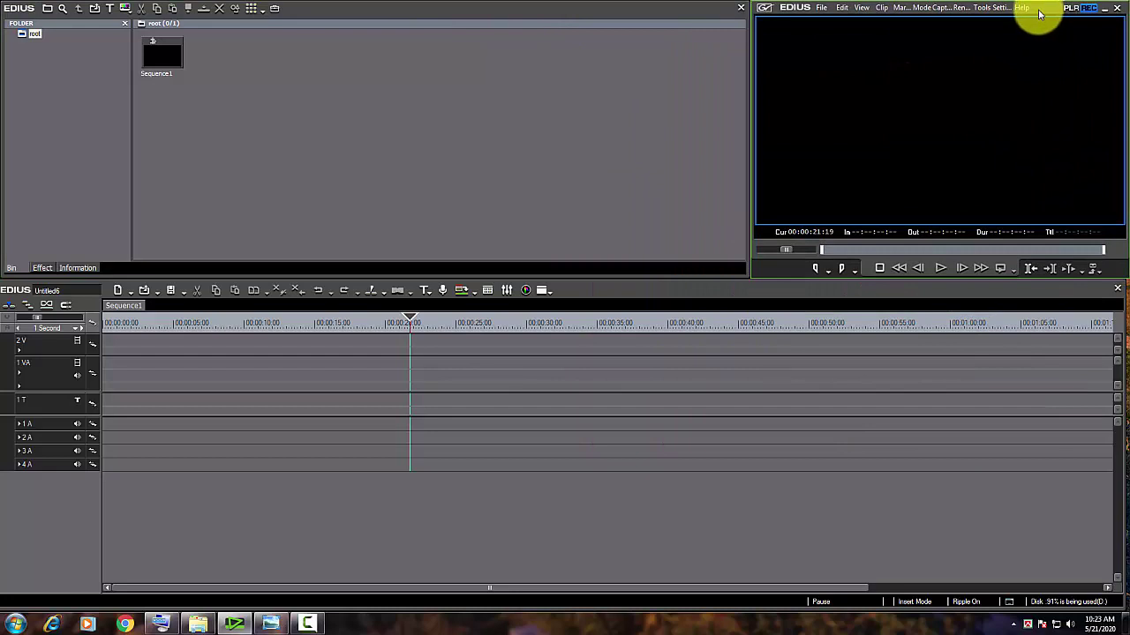
mouse_move(592, 15)
mouse_down()
mouse_move(582, 15)
mouse_move(593, 15)
mouse_up()
drag(1043, 12, 1046, 14)
click(688, 292)
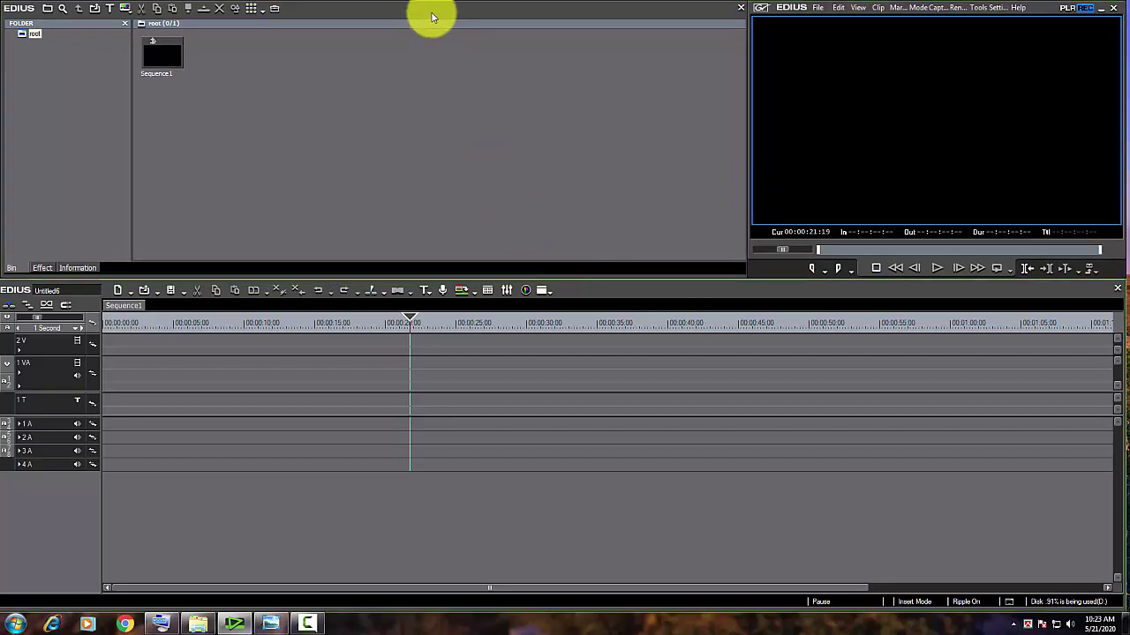
Return the preview and bin windows to their original order and enlarge the preview to close the gap between them
drag(1038, 16, 340, 81)
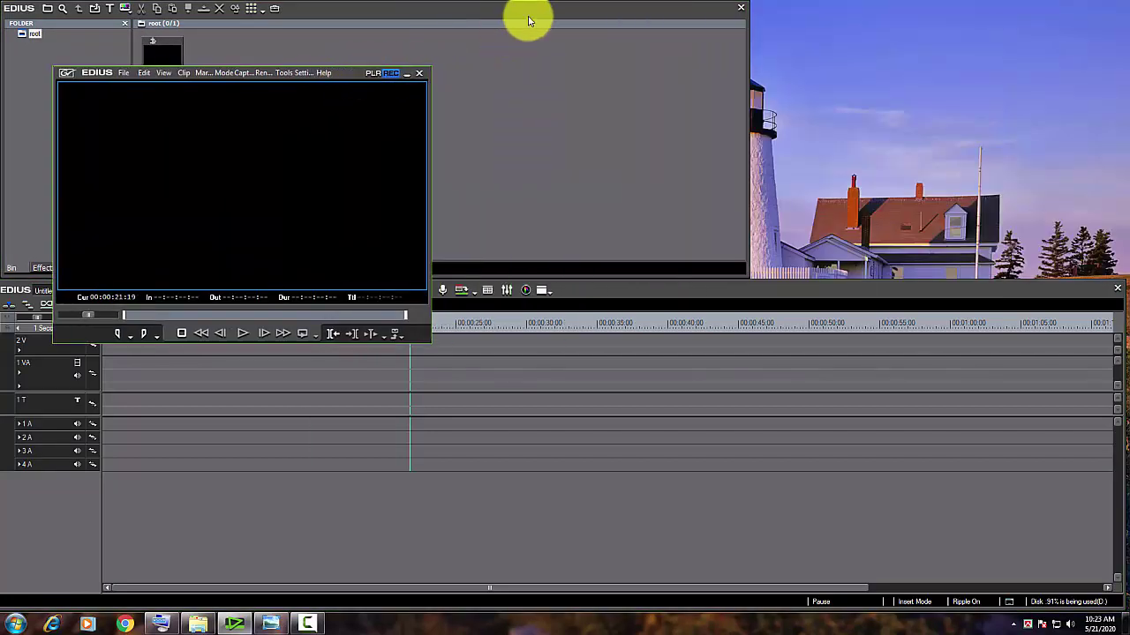
drag(384, 15, 821, 15)
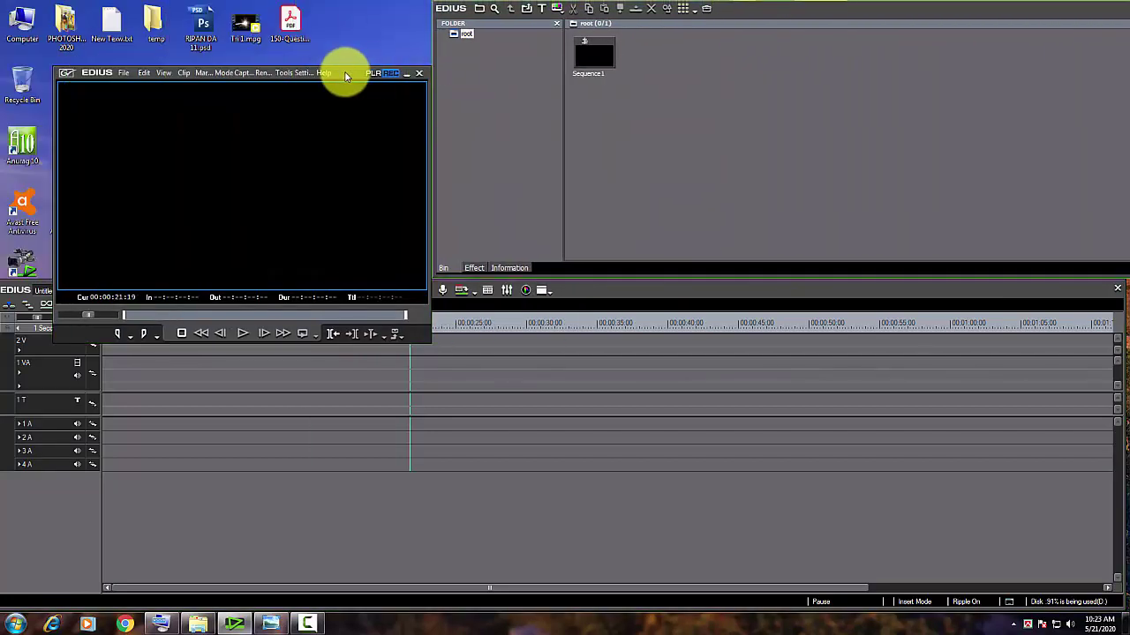
drag(341, 70, 296, 15)
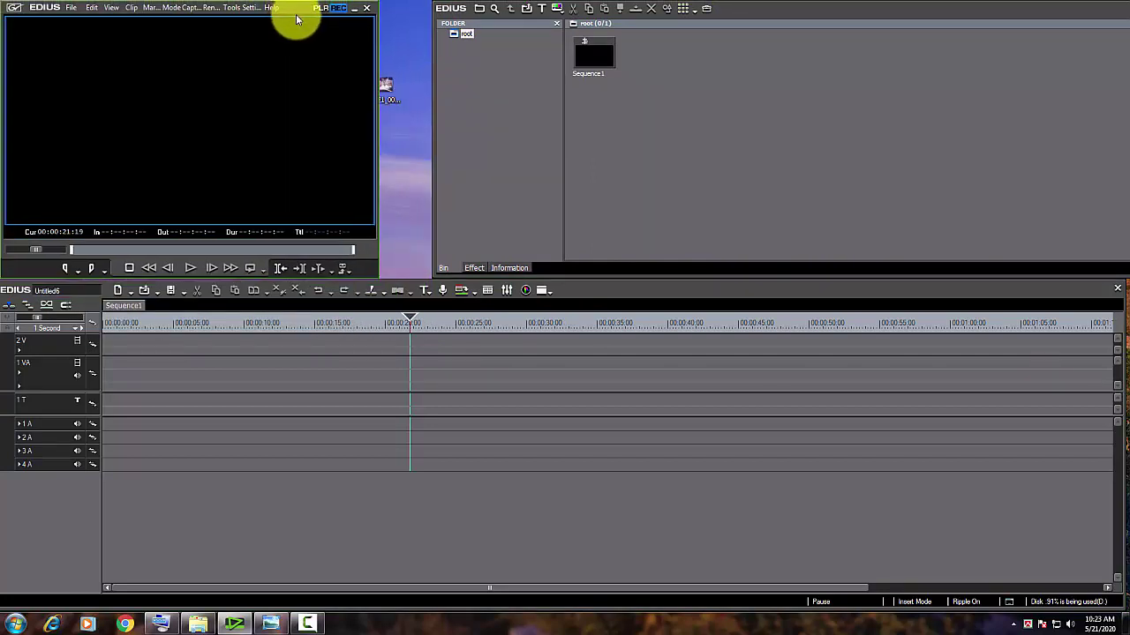
drag(380, 253, 432, 319)
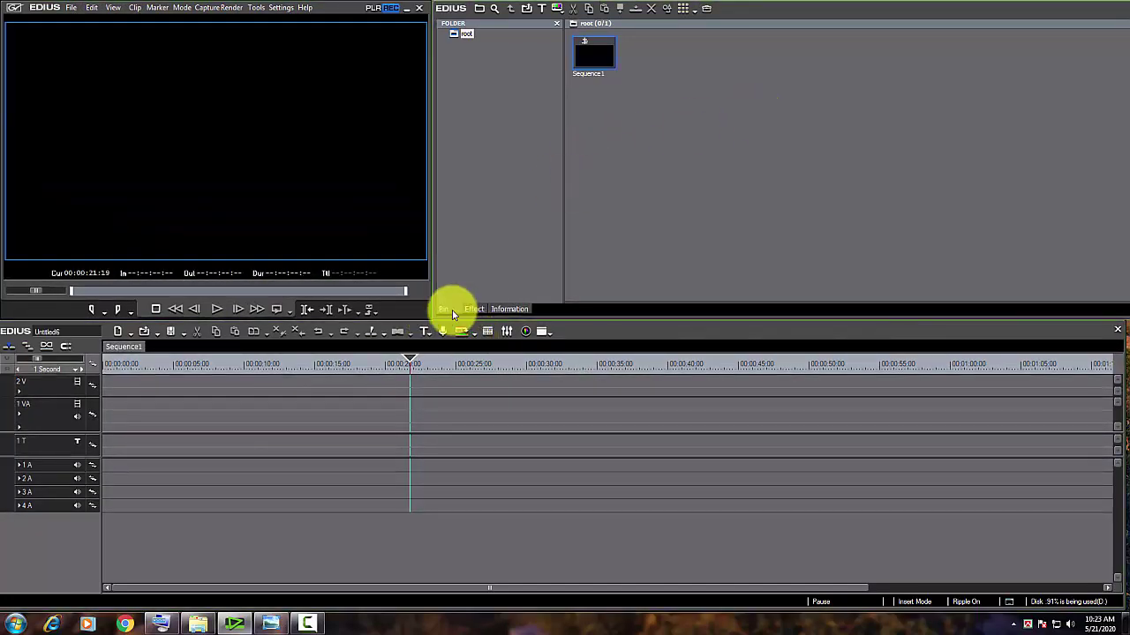
Look through the Effect and Information palettes and return to the Bin
click(476, 310)
click(497, 310)
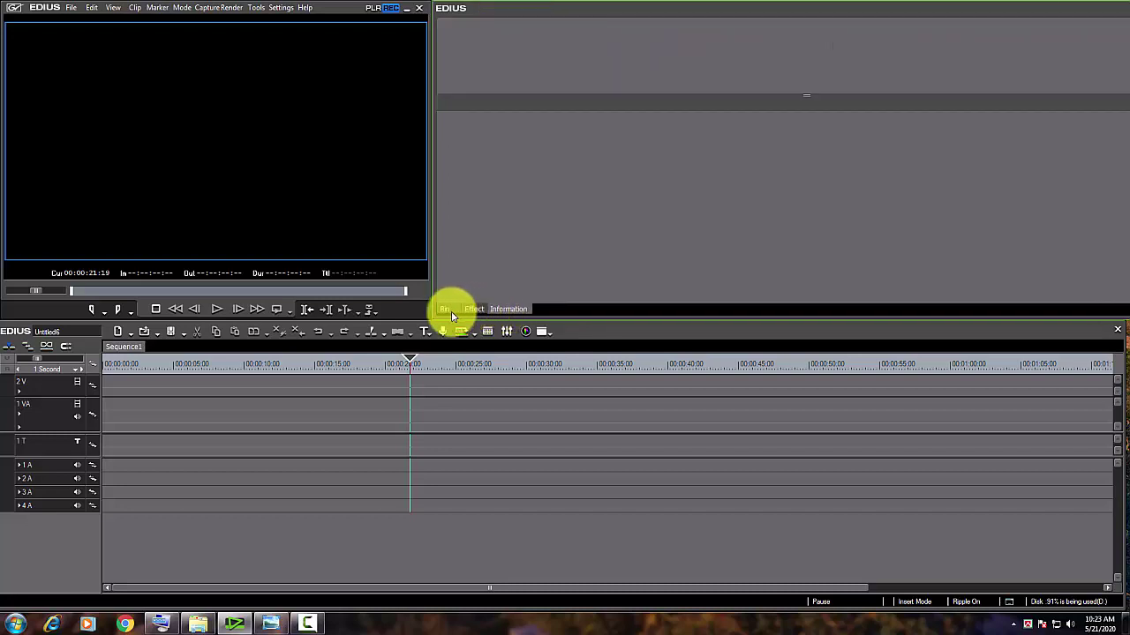
click(447, 310)
click(472, 311)
click(504, 310)
click(448, 310)
Move the timeline cursor to the start of the sequence at 00:00:00:00
drag(332, 12, 334, 11)
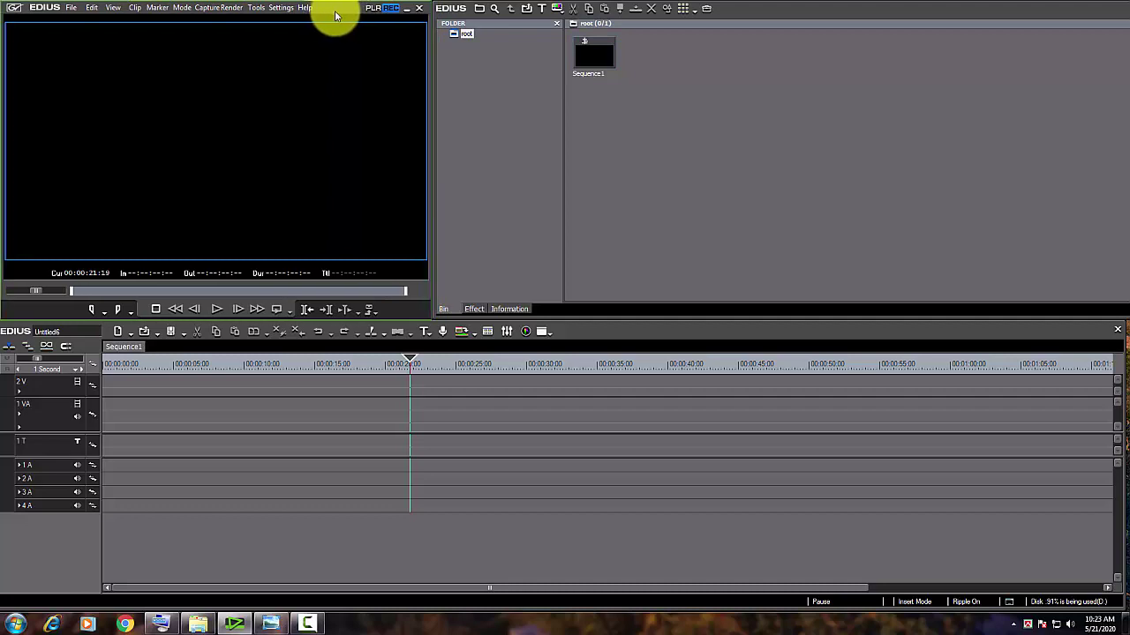
mouse_move(626, 332)
mouse_down()
mouse_move(612, 332)
mouse_move(622, 334)
mouse_up()
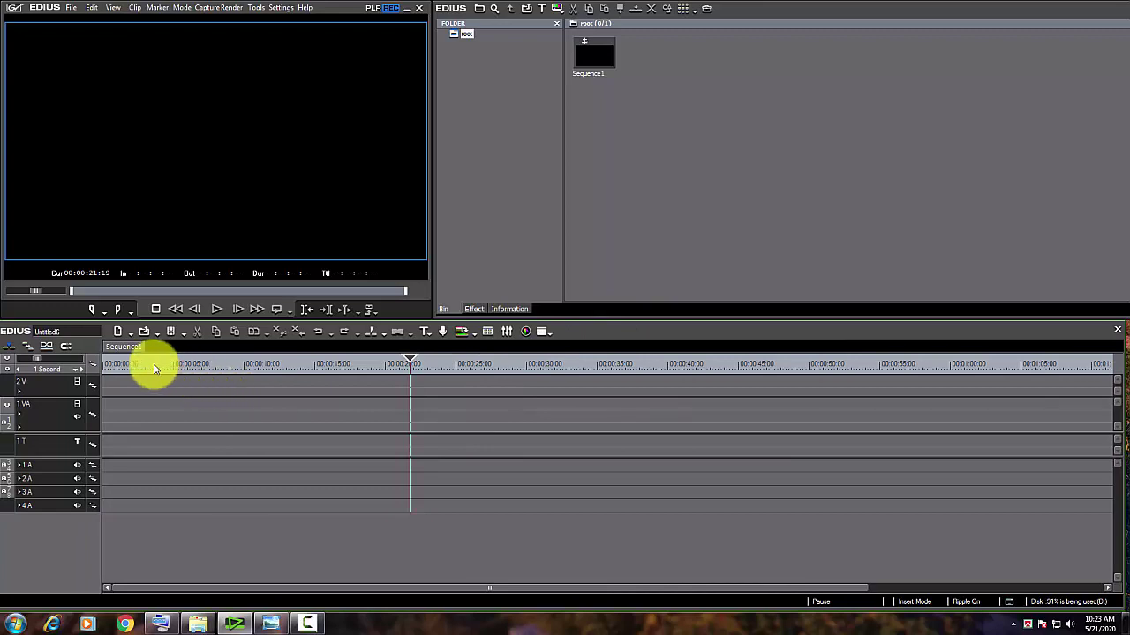
drag(154, 369, 28, 385)
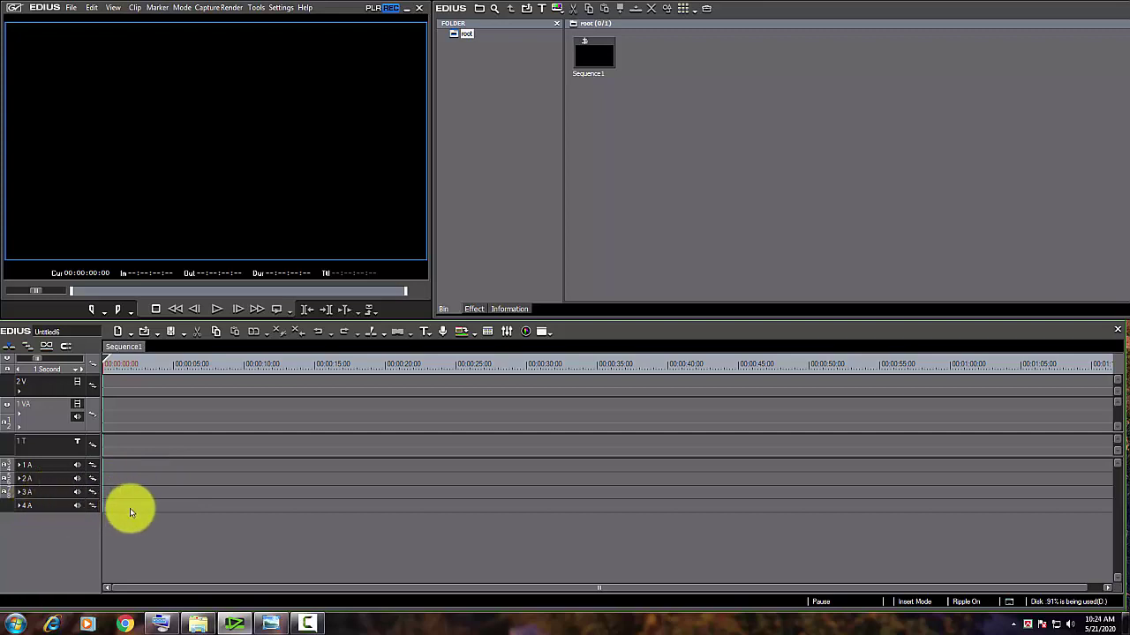
Examine the kinds of track that can be added to the timeline and dismiss the list
right_click(64, 549)
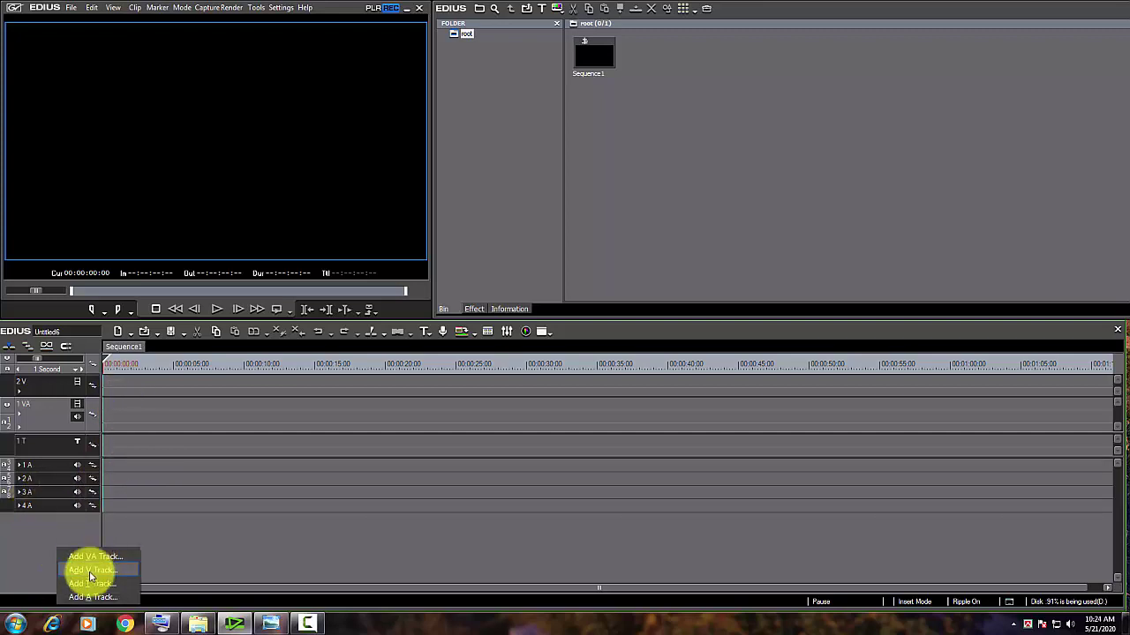
click(36, 557)
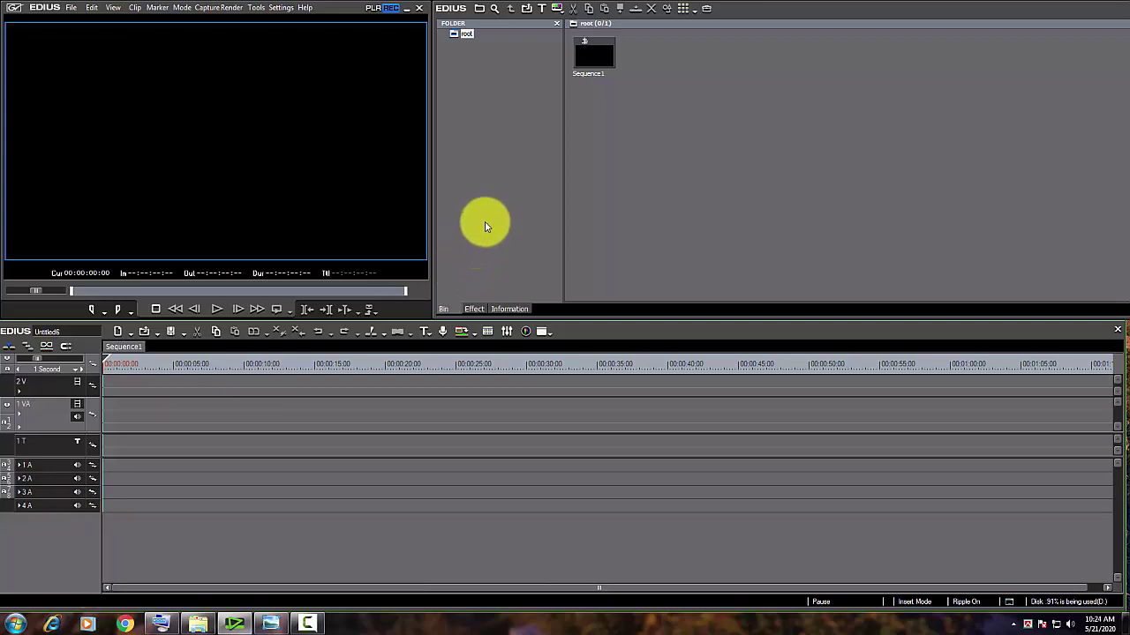
key(alt)
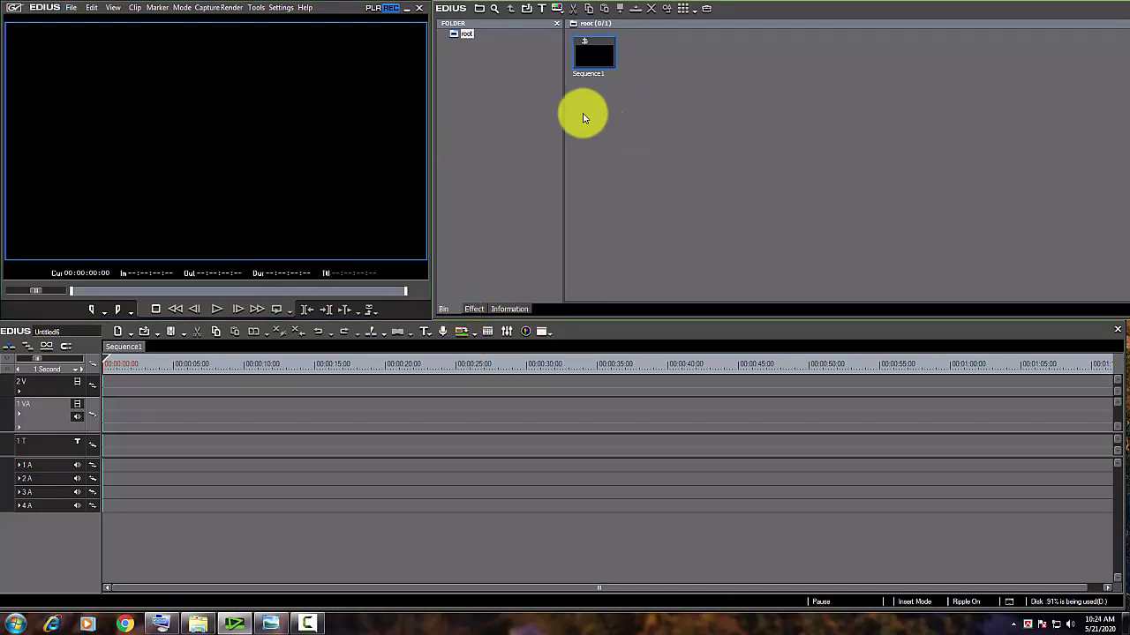
Rename Sequence1 in the bin to 99 through its sequence settings
click(606, 65)
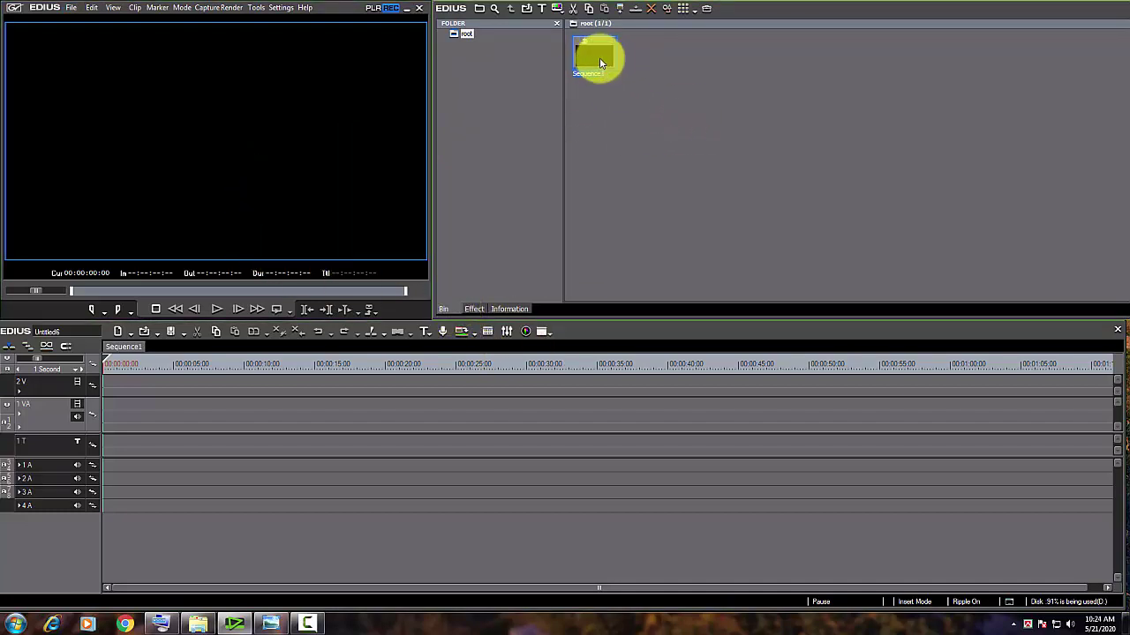
right_click(599, 58)
click(653, 227)
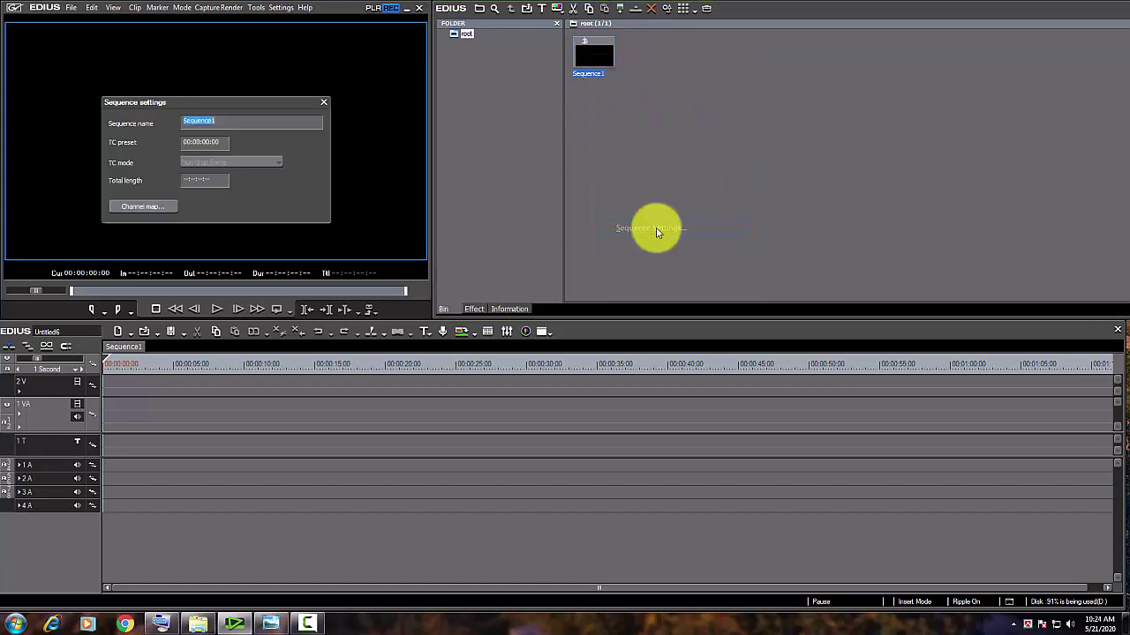
click(219, 120)
text(99)
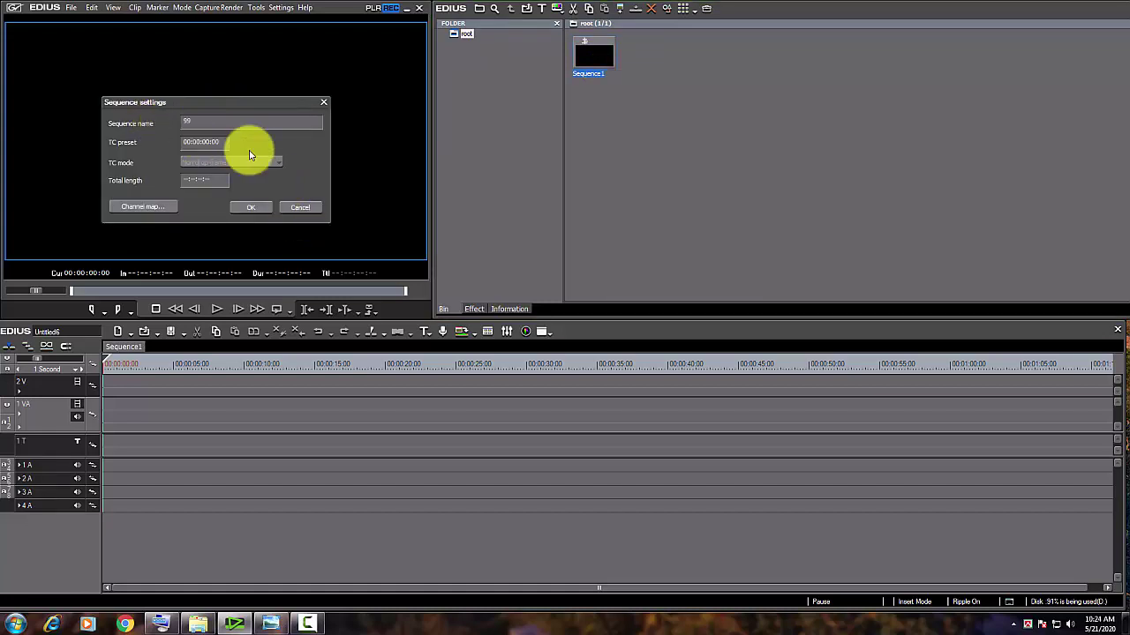
click(258, 207)
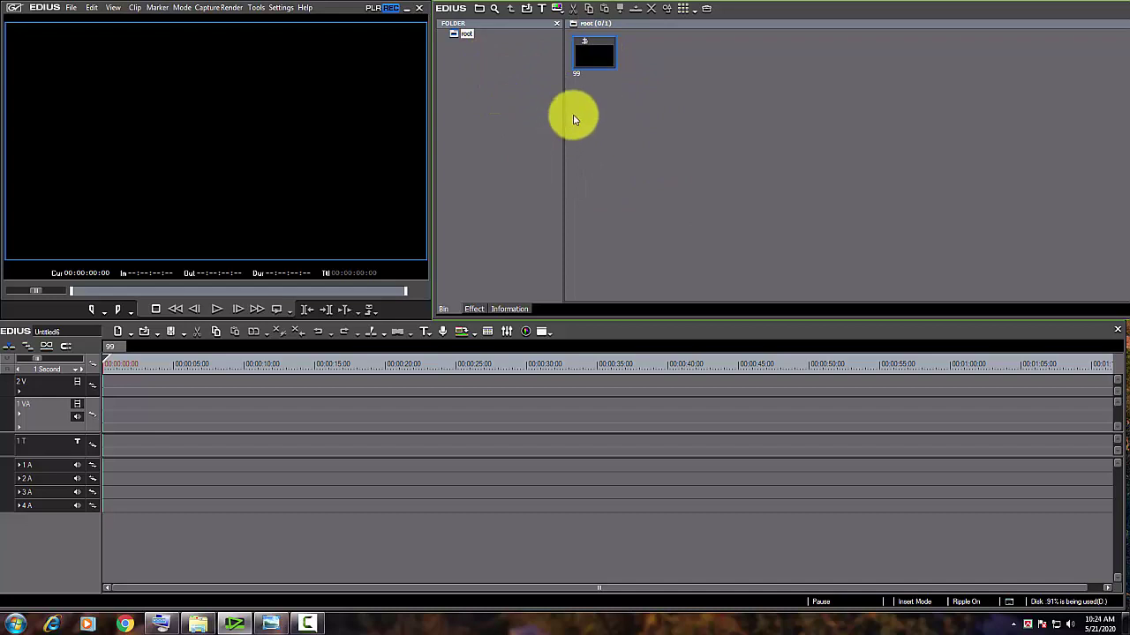
Import the Boy 1.avi clip from the Crystal HD Backup folder in Windows Explorer into the bin
right_click(643, 127)
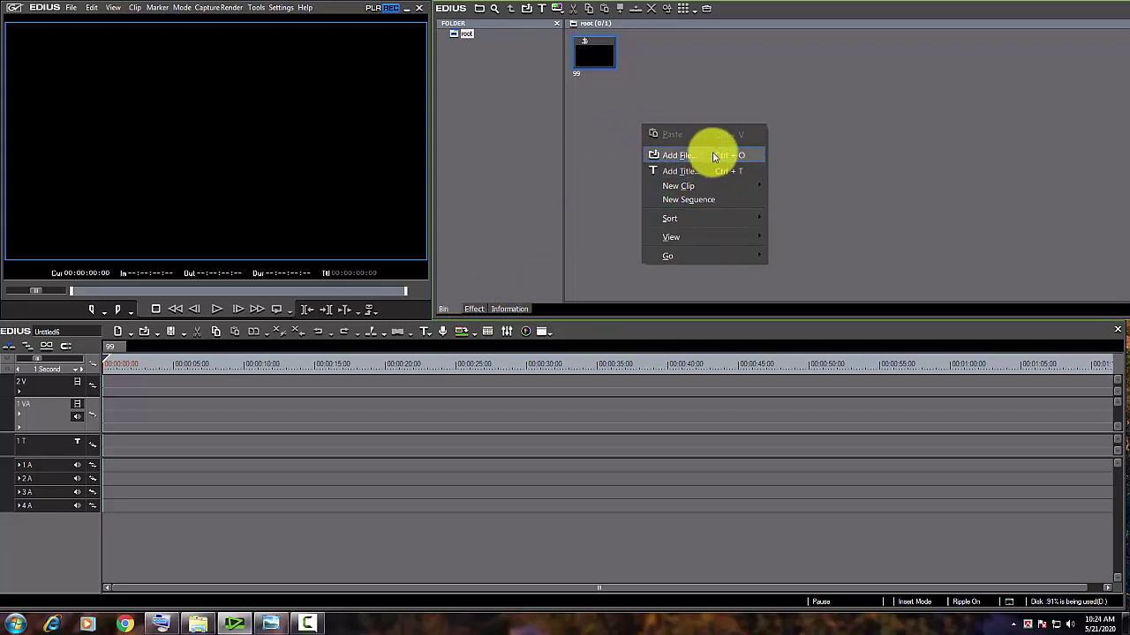
click(196, 624)
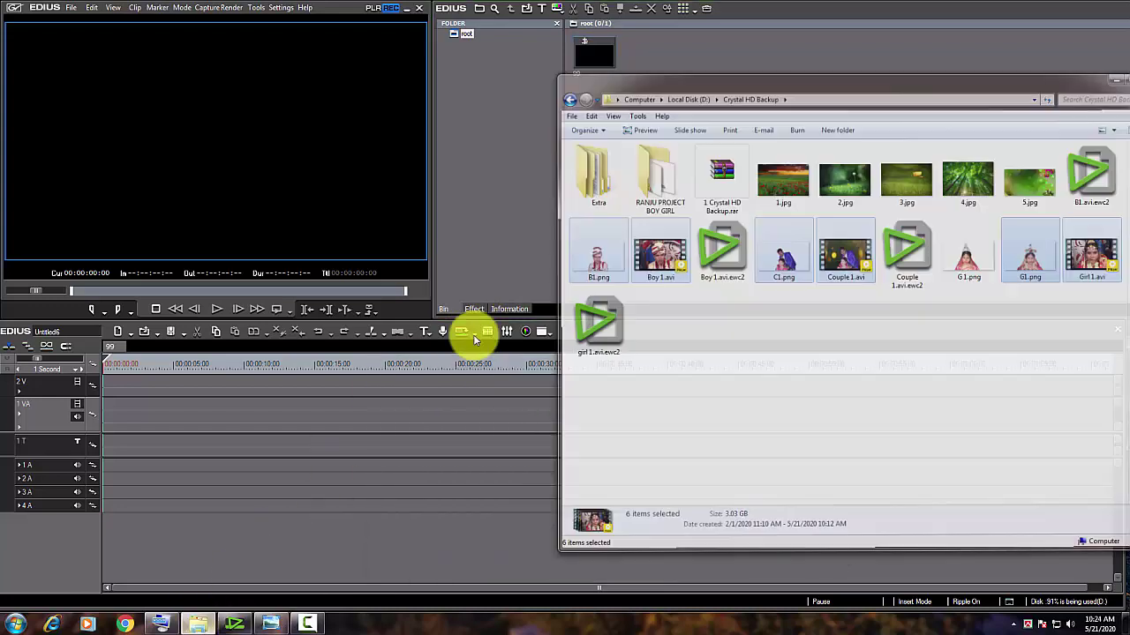
drag(845, 70, 564, 260)
click(636, 529)
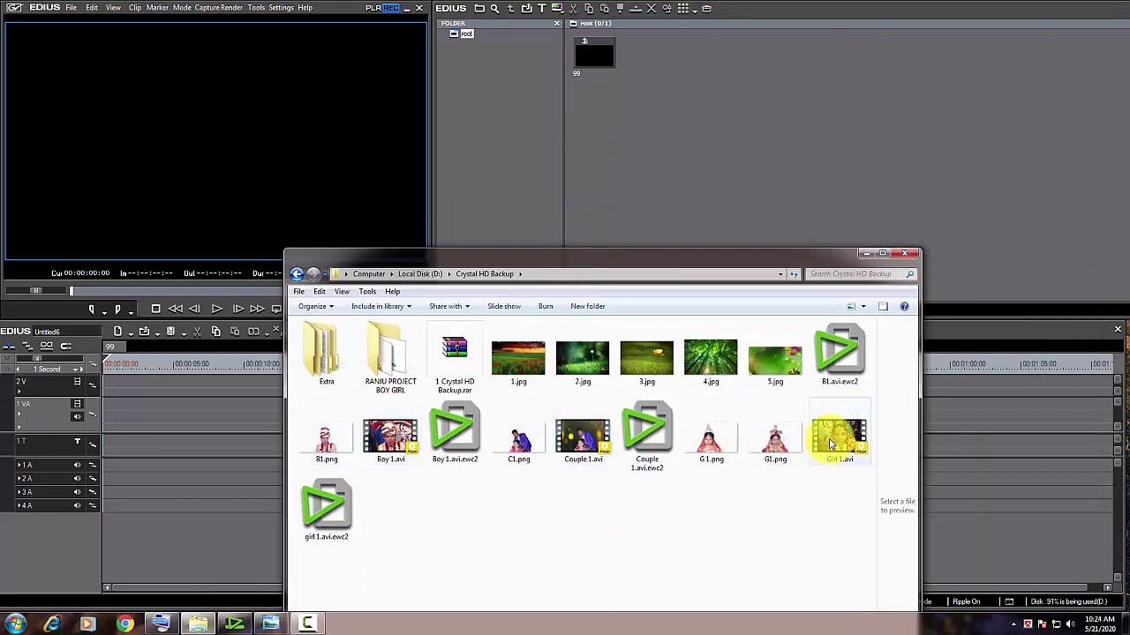
drag(391, 433, 756, 115)
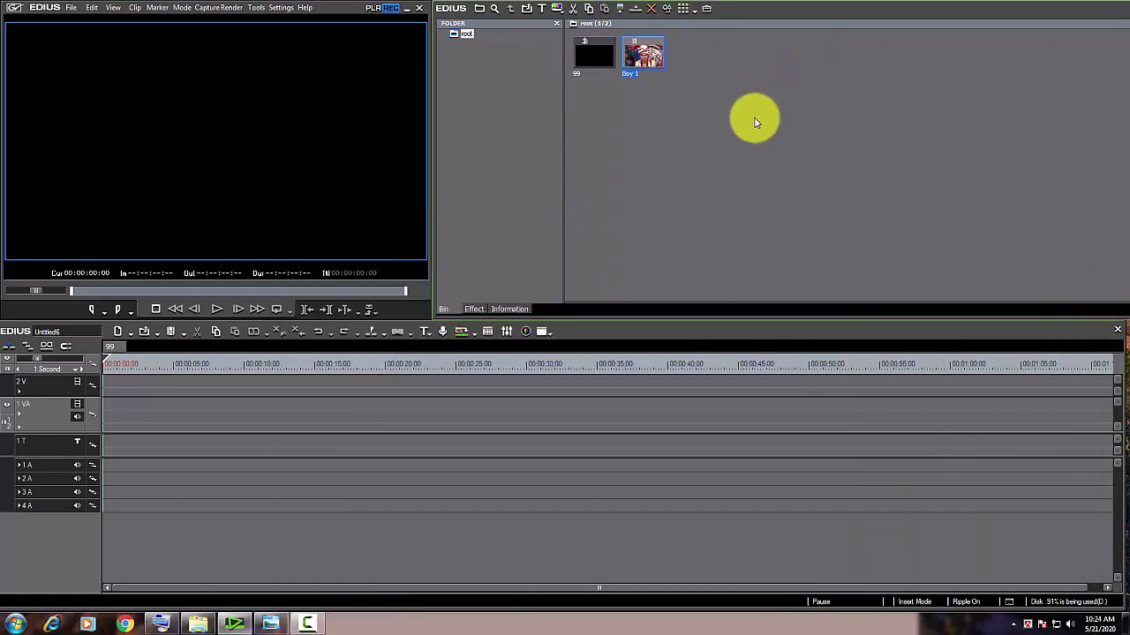
Import the 00000.MTS clip from the PRIVATE footage's STREAM folder, inside HD CAP 2019 on Local Disk (D:), into the bin
double_click(754, 140)
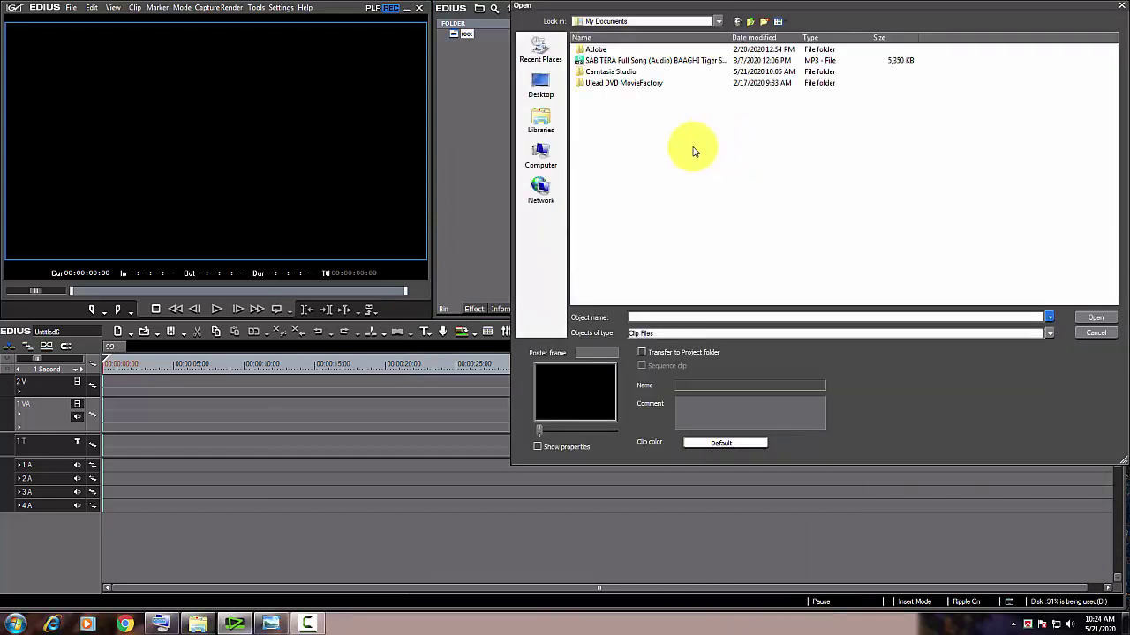
click(551, 160)
double_click(799, 69)
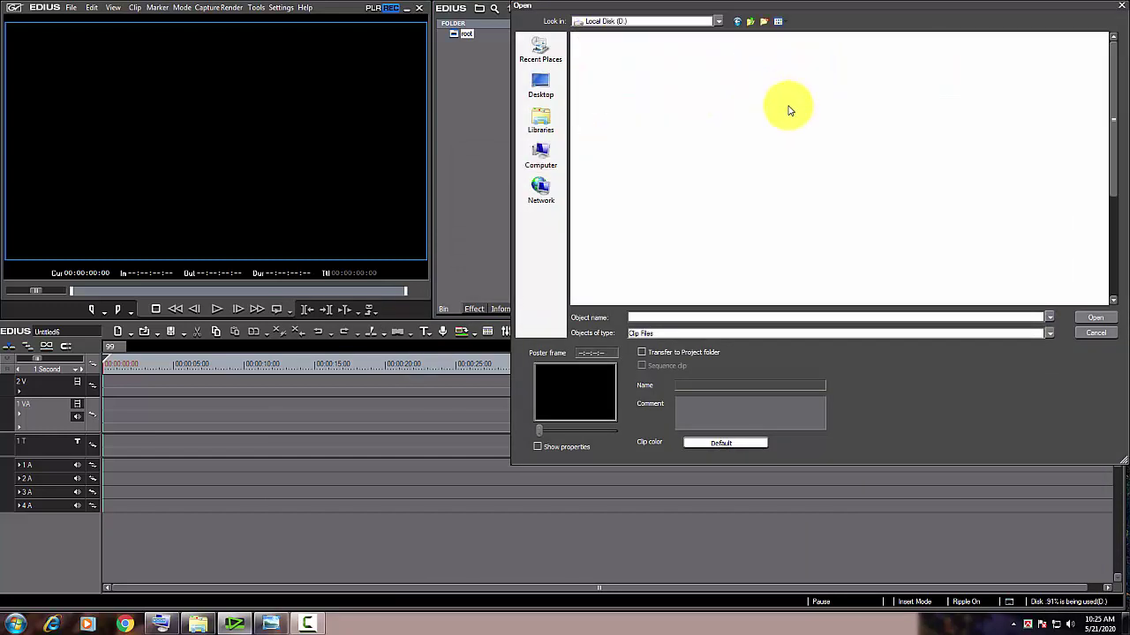
double_click(971, 168)
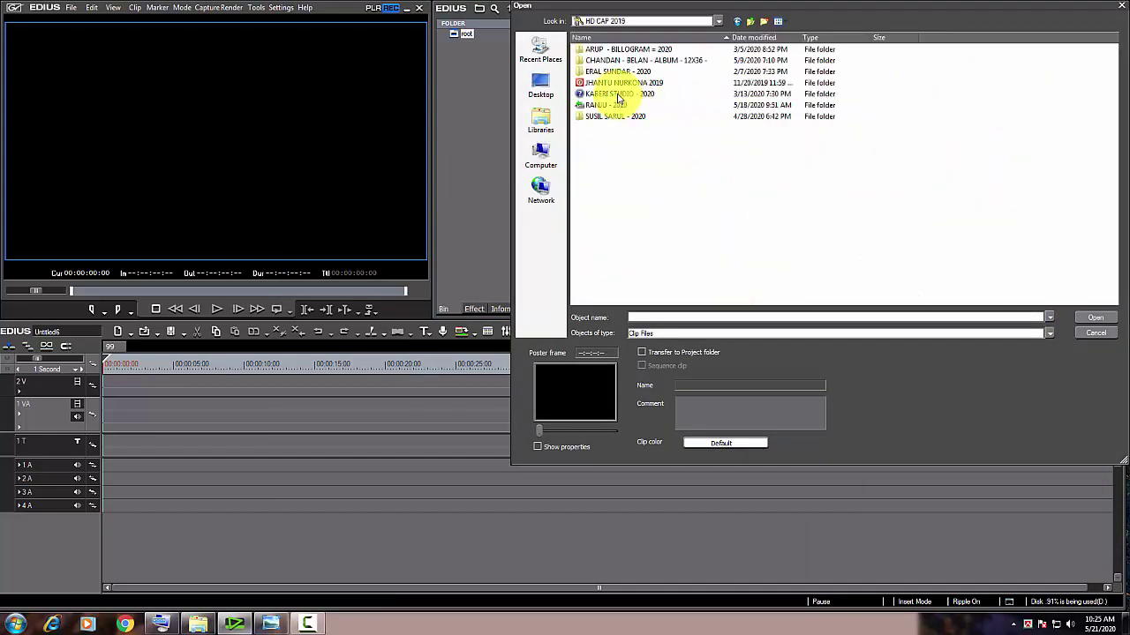
double_click(607, 88)
double_click(617, 50)
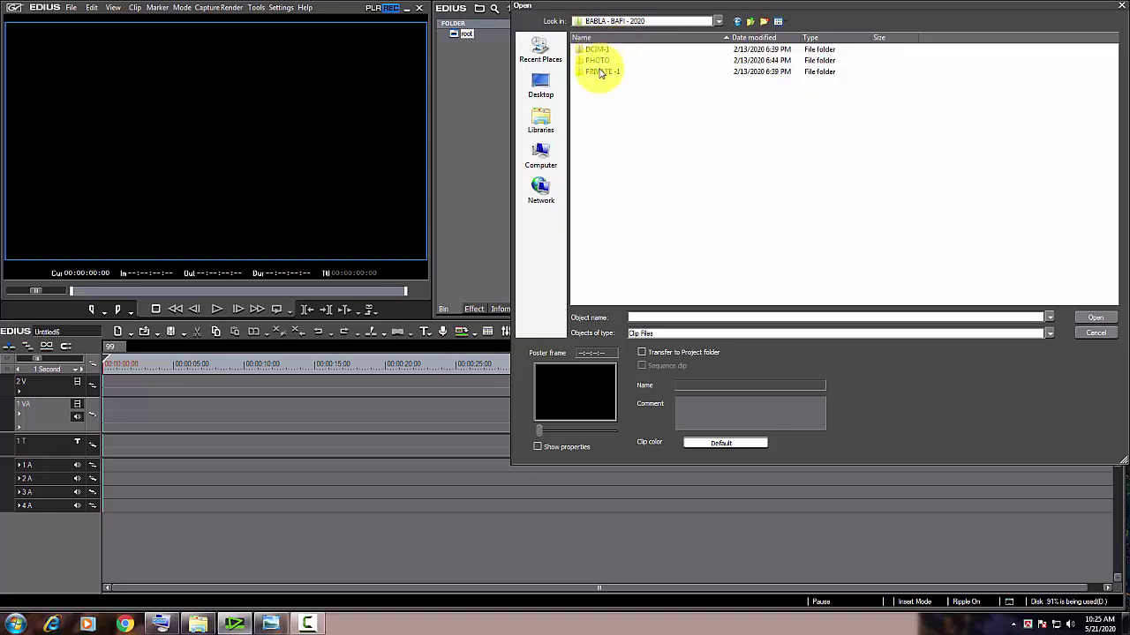
double_click(599, 73)
double_click(598, 52)
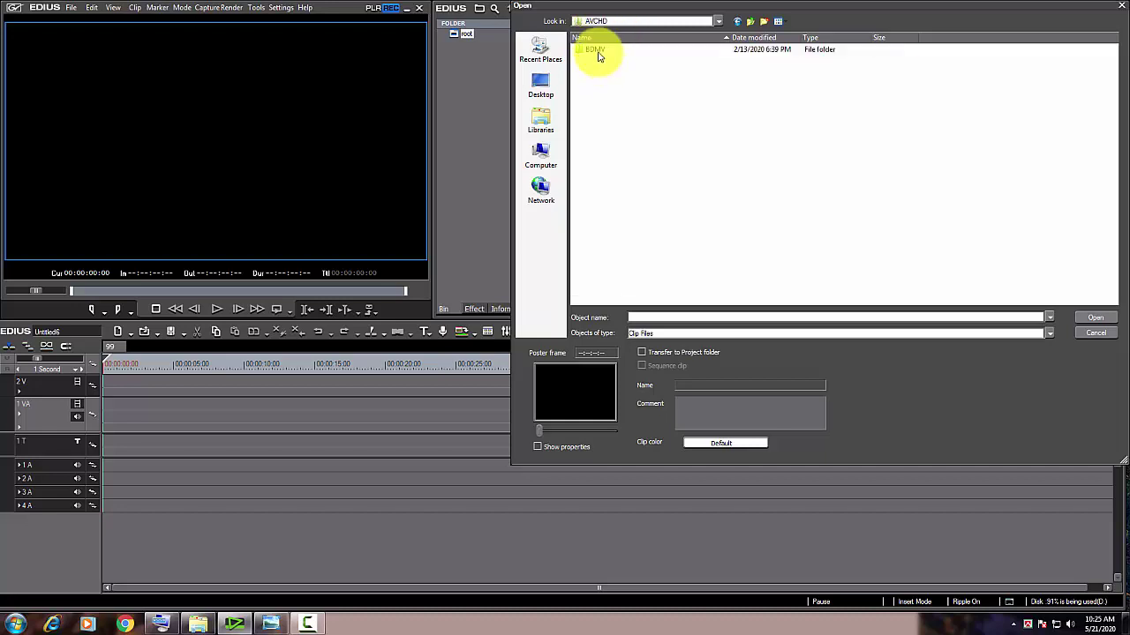
double_click(596, 51)
double_click(599, 72)
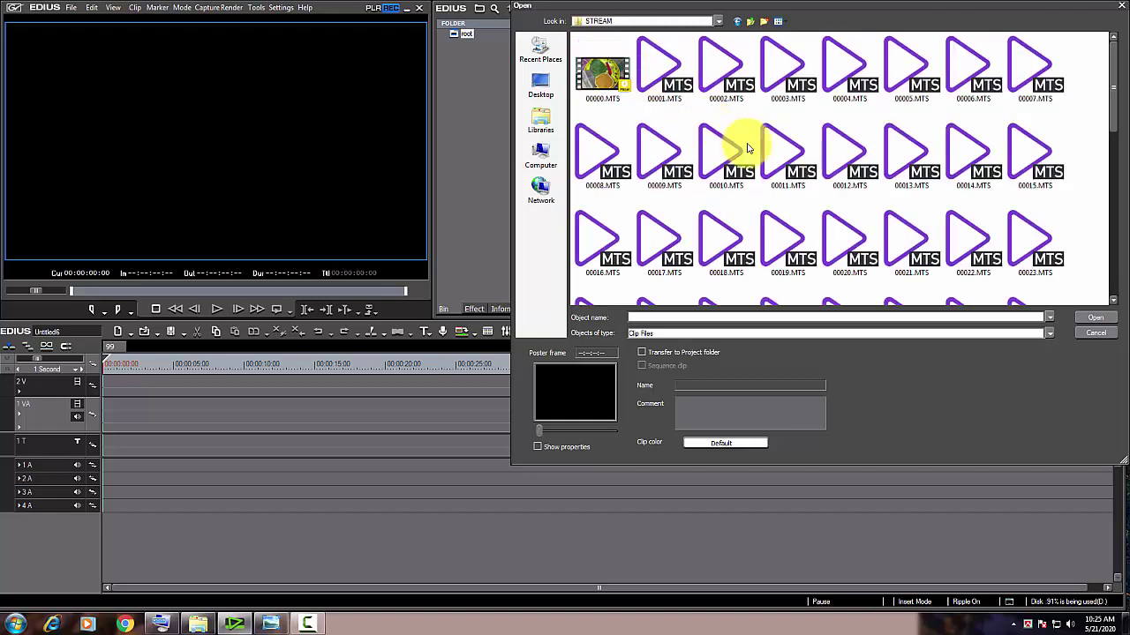
double_click(603, 78)
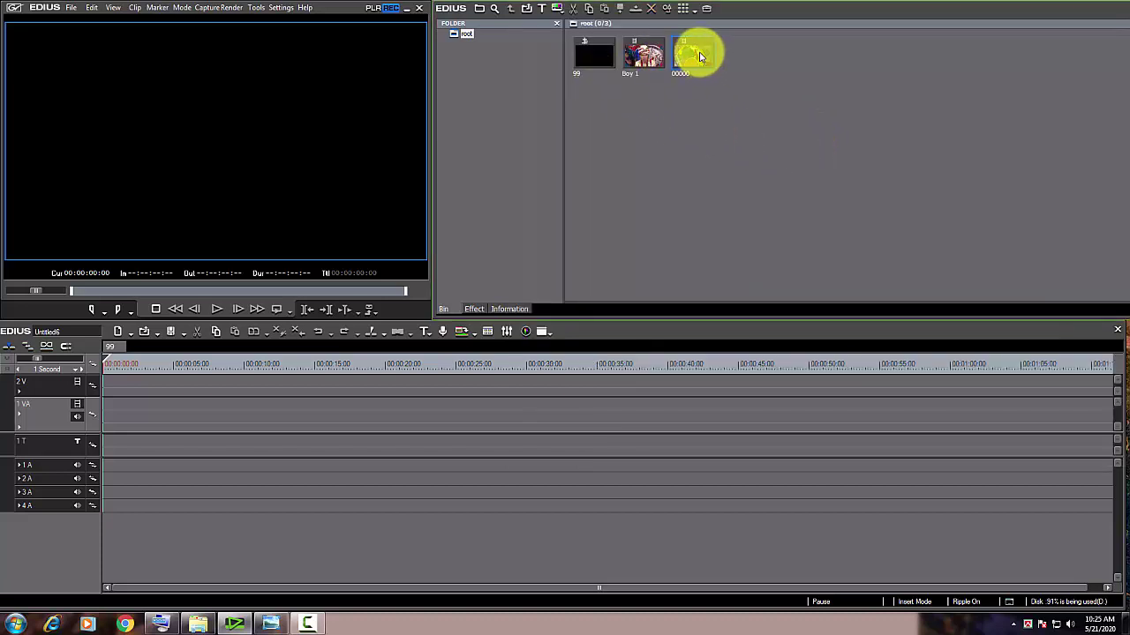
Place the 00000 clip at the start of track 1 VA and return the timeline cursor to 00:00:00:00
click(112, 428)
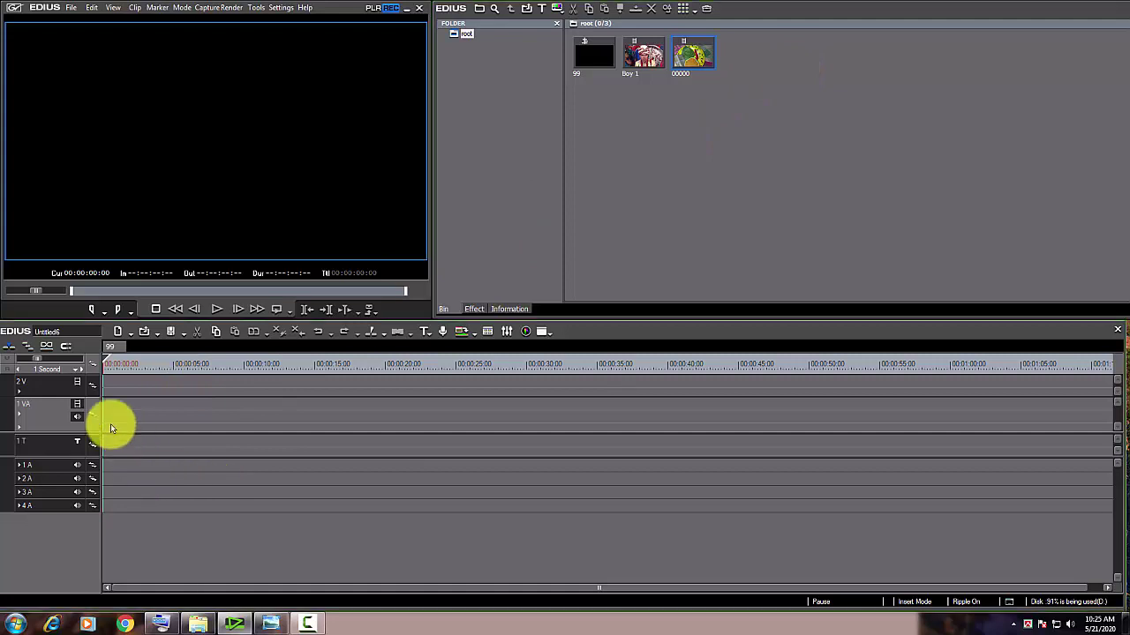
click(23, 409)
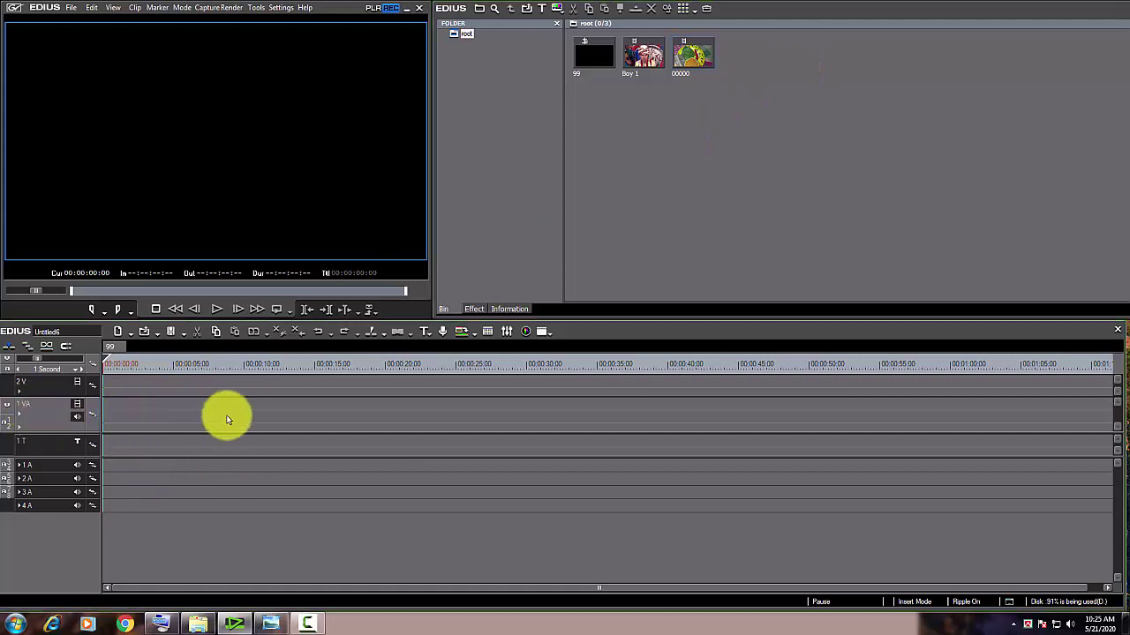
click(39, 411)
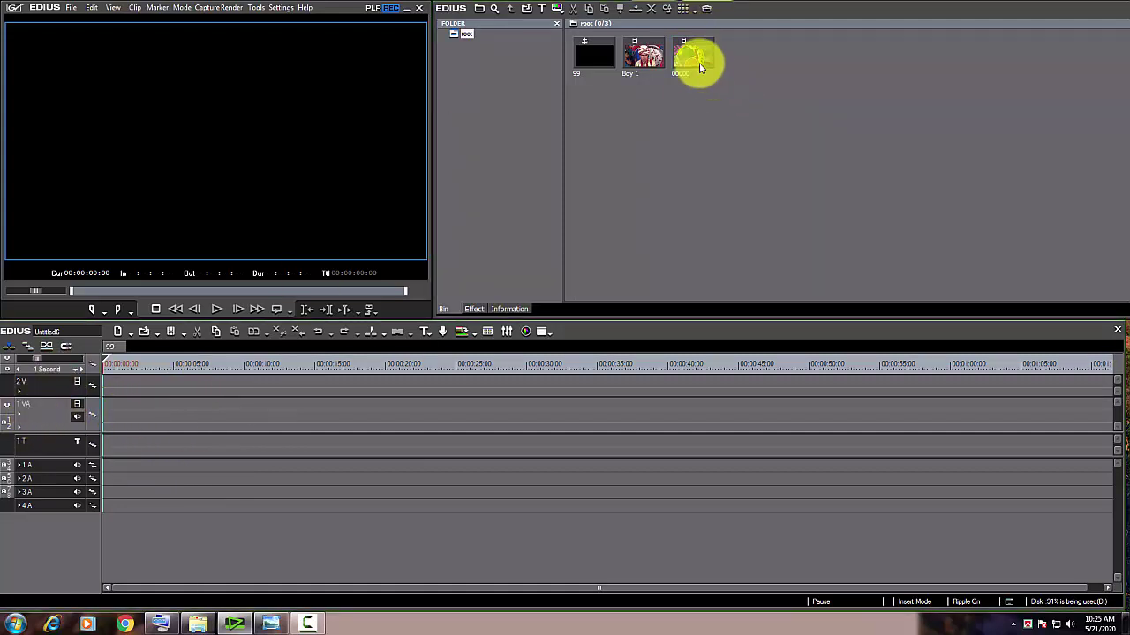
drag(698, 63, 111, 415)
click(135, 365)
drag(138, 372, 106, 385)
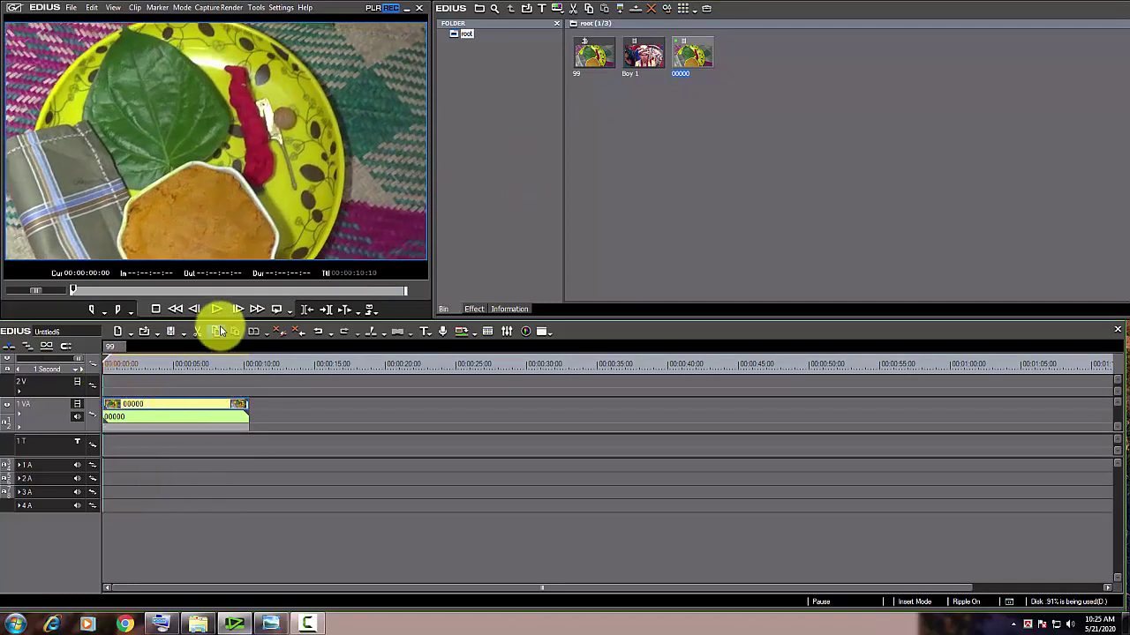
Preview the 00000 clip by playing its opening and scrubbing, leaving the timeline cursor at 00:00:00:23
click(216, 310)
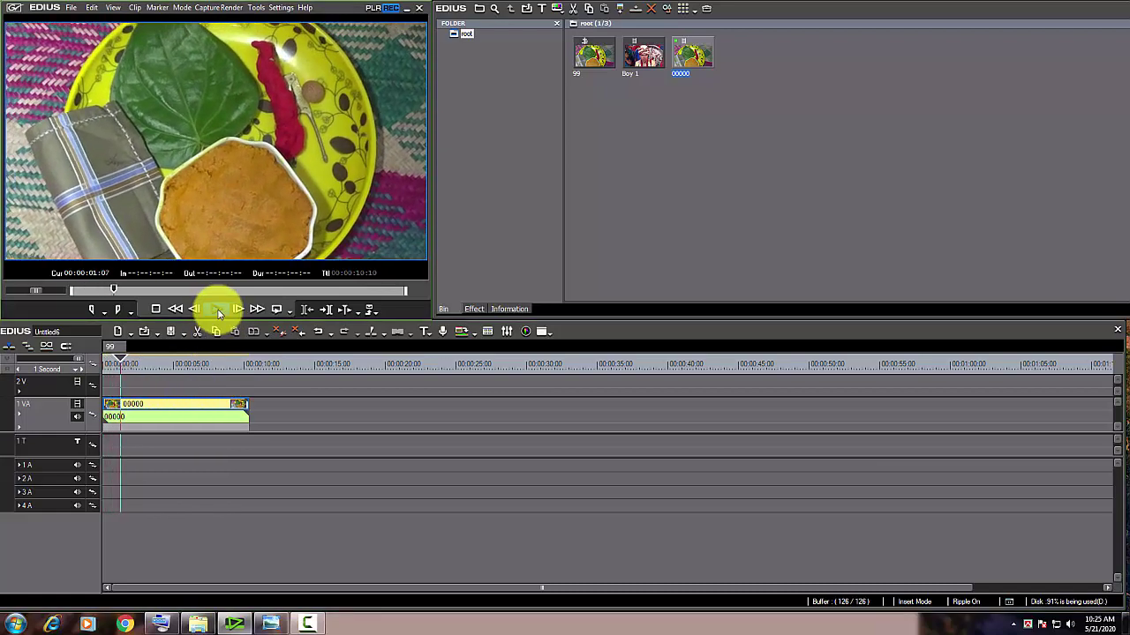
click(150, 566)
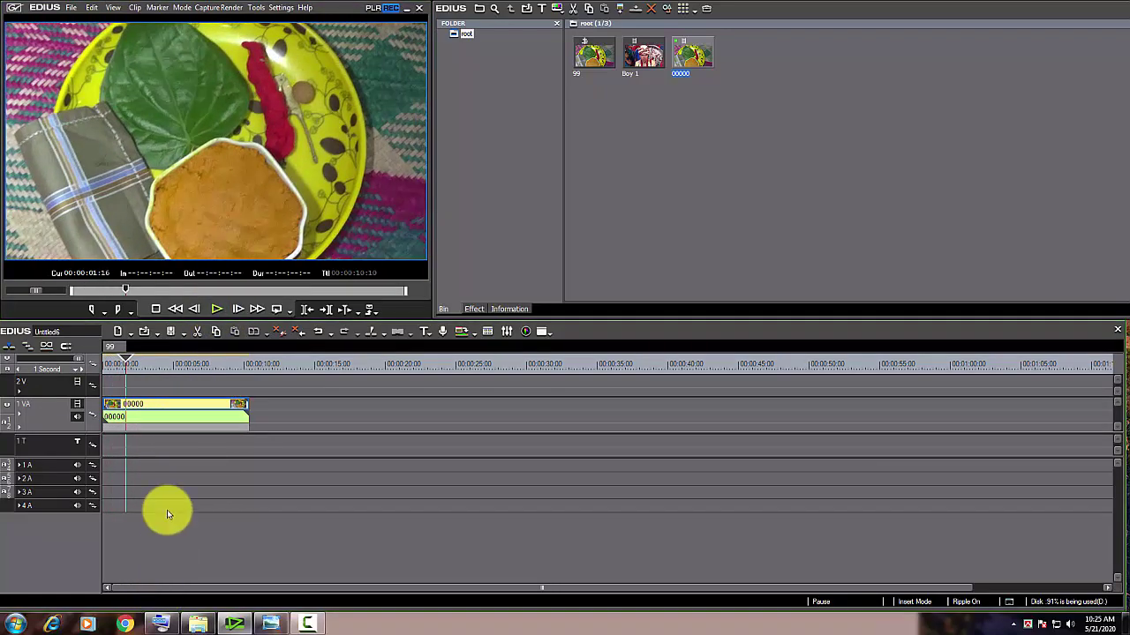
drag(138, 368, 179, 388)
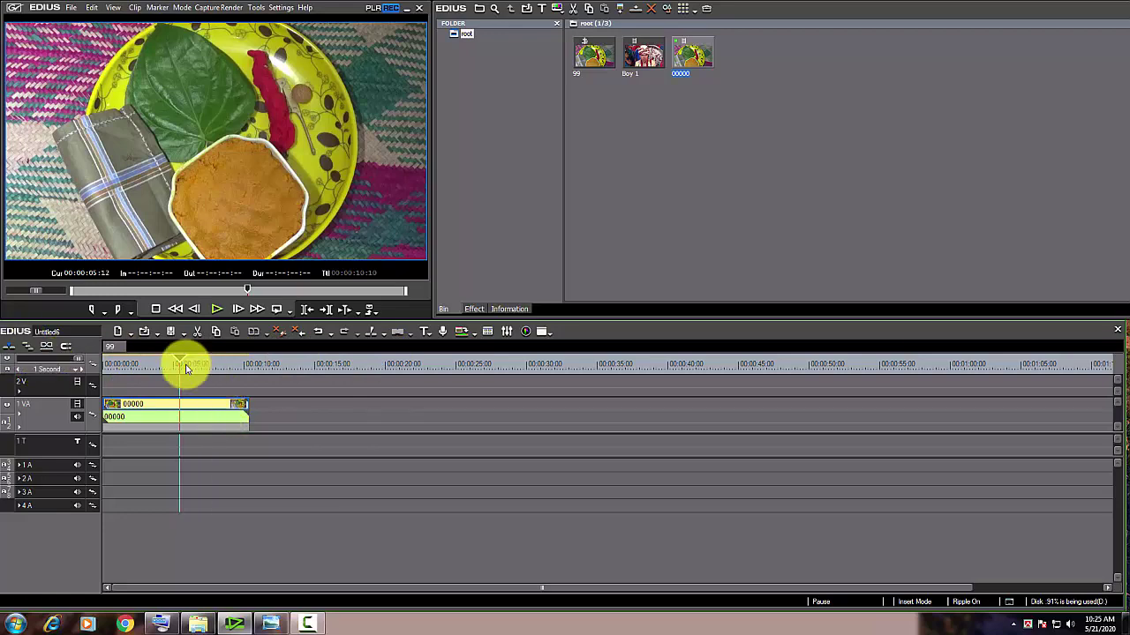
drag(182, 365, 115, 391)
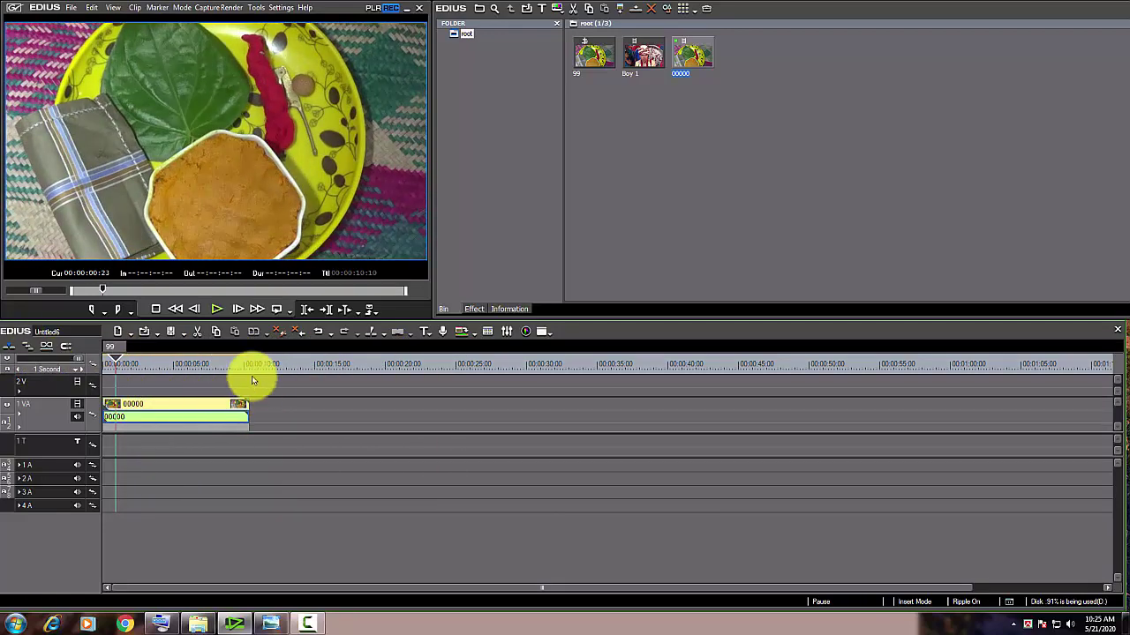
Add a second 00000 clip after the first on track 1 VA and, with Ripple mode off, shift it later to leave a gap
drag(698, 55, 252, 415)
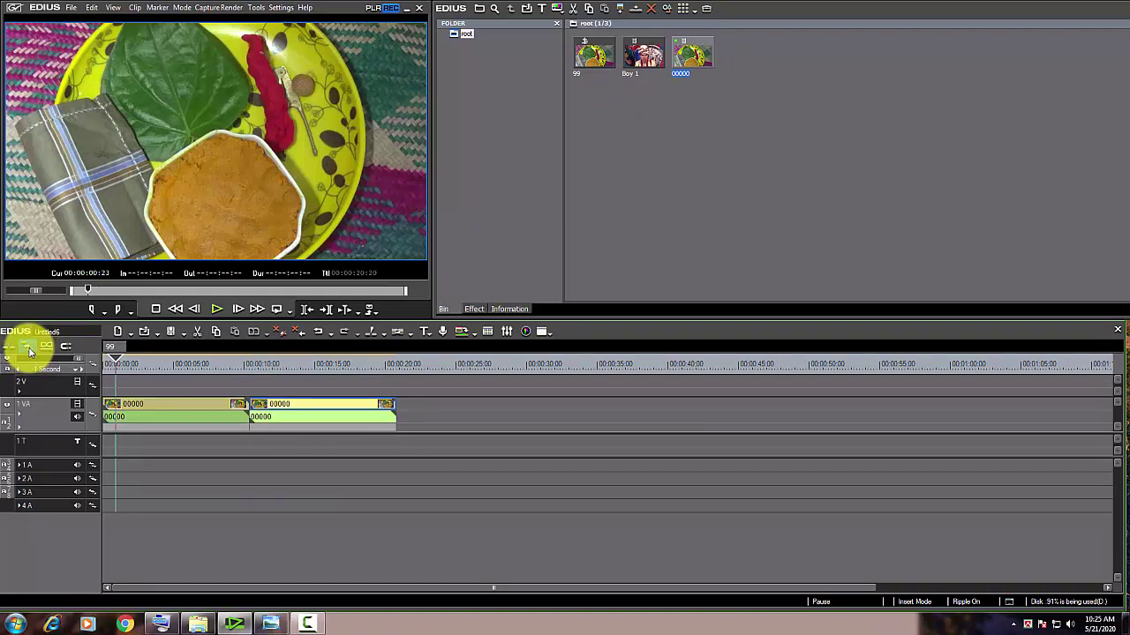
click(28, 348)
drag(333, 413, 414, 413)
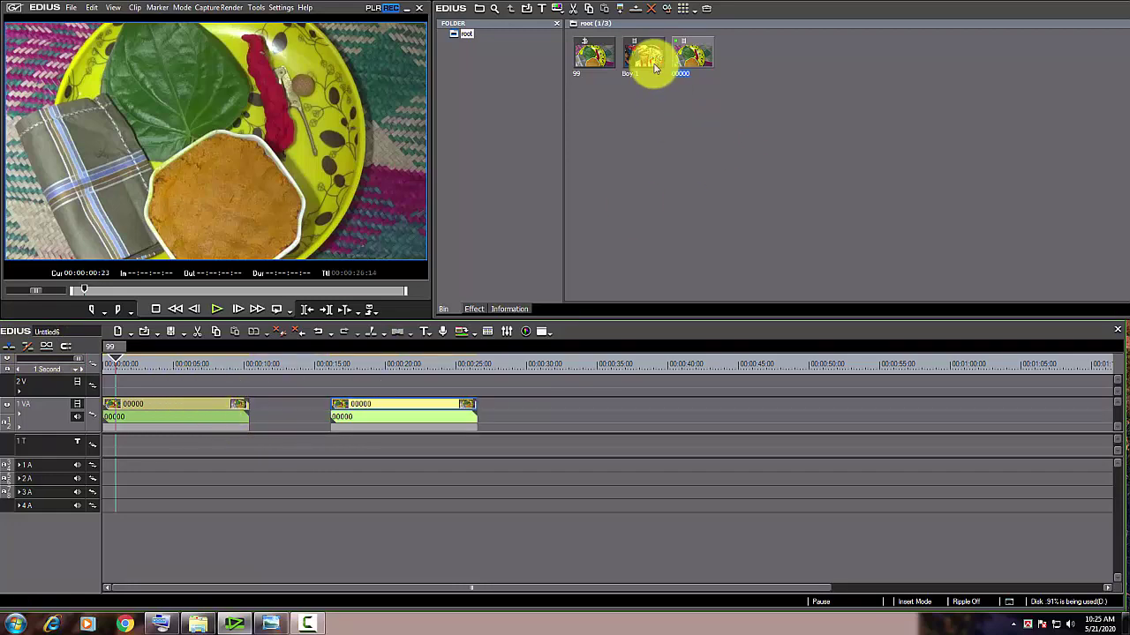
Insert the Boy 1 clip into the gap after the first 00000 clip on track 1 VA and delete it again
drag(651, 56, 259, 405)
drag(272, 365, 402, 413)
key(Delete)
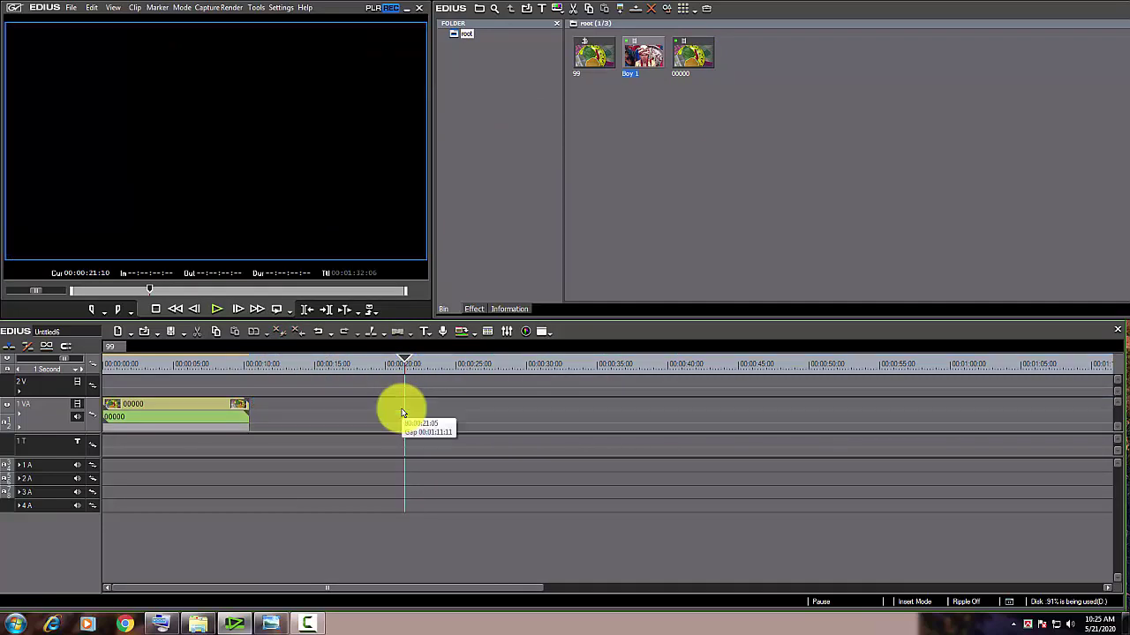
Place another 00000 clip beyond the first on track 1 VA, delete the gap between them, and set the timeline cursor to 00:00:06:12
drag(686, 68, 337, 411)
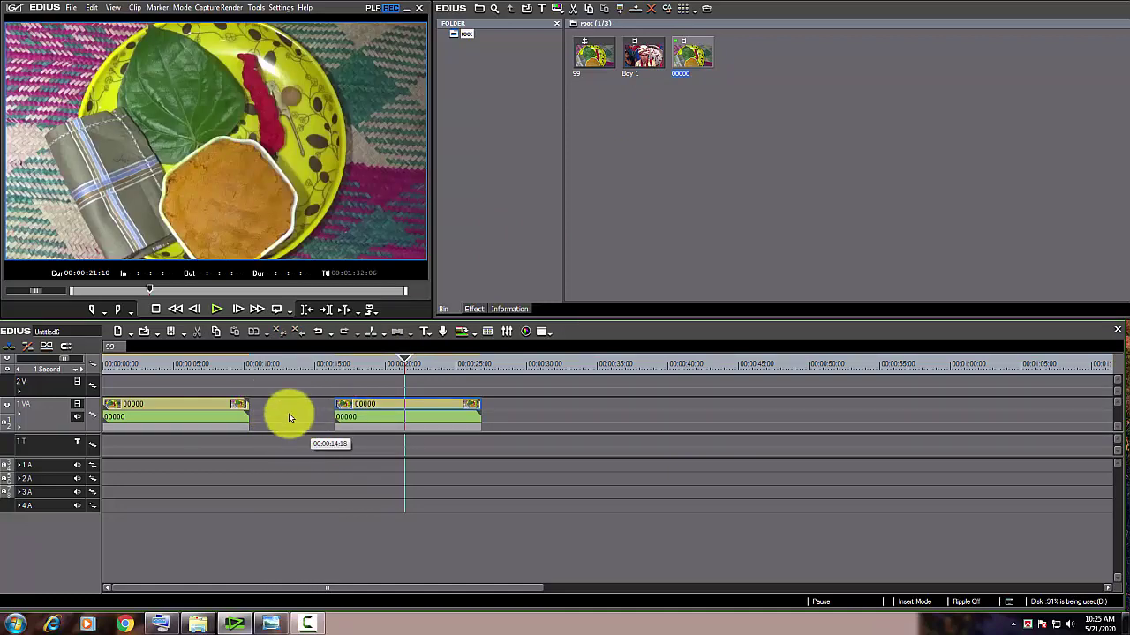
right_click(290, 418)
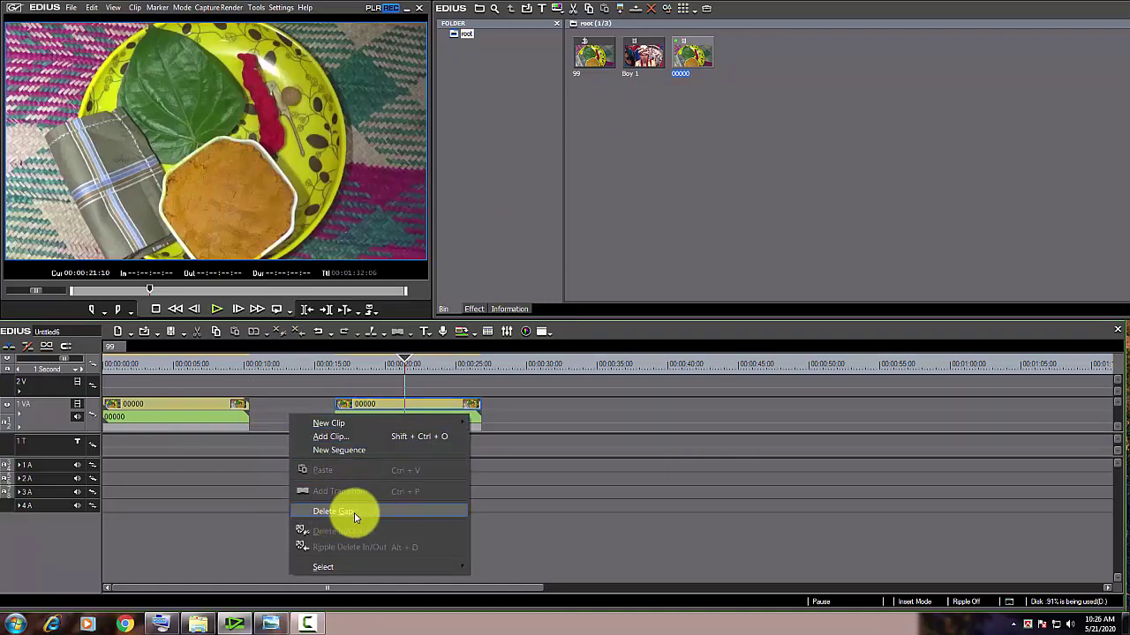
click(356, 517)
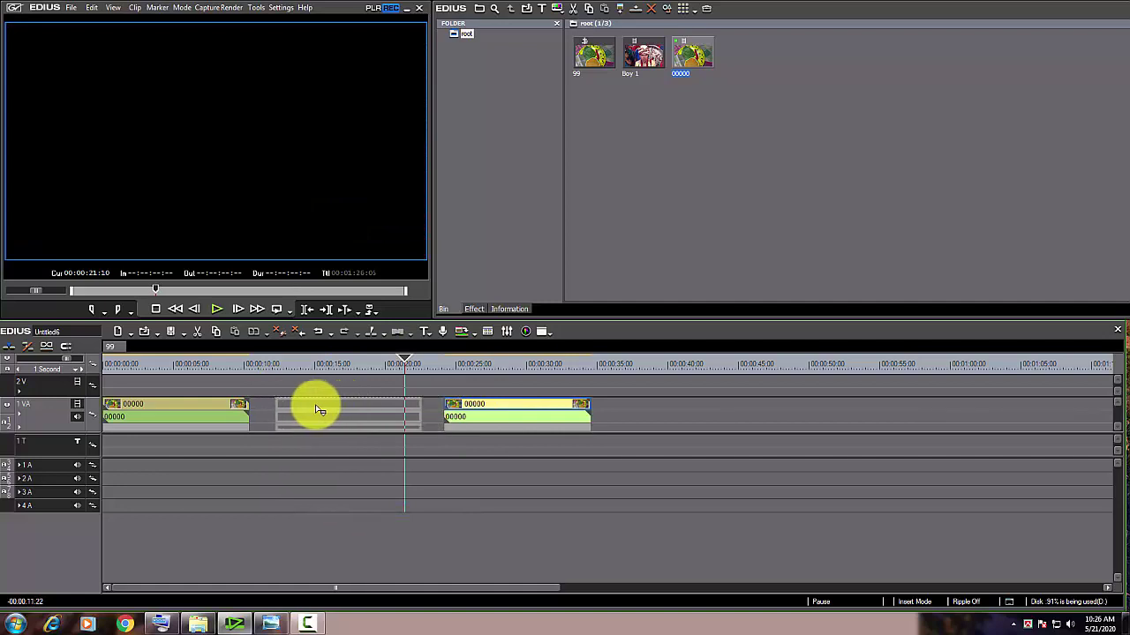
click(143, 367)
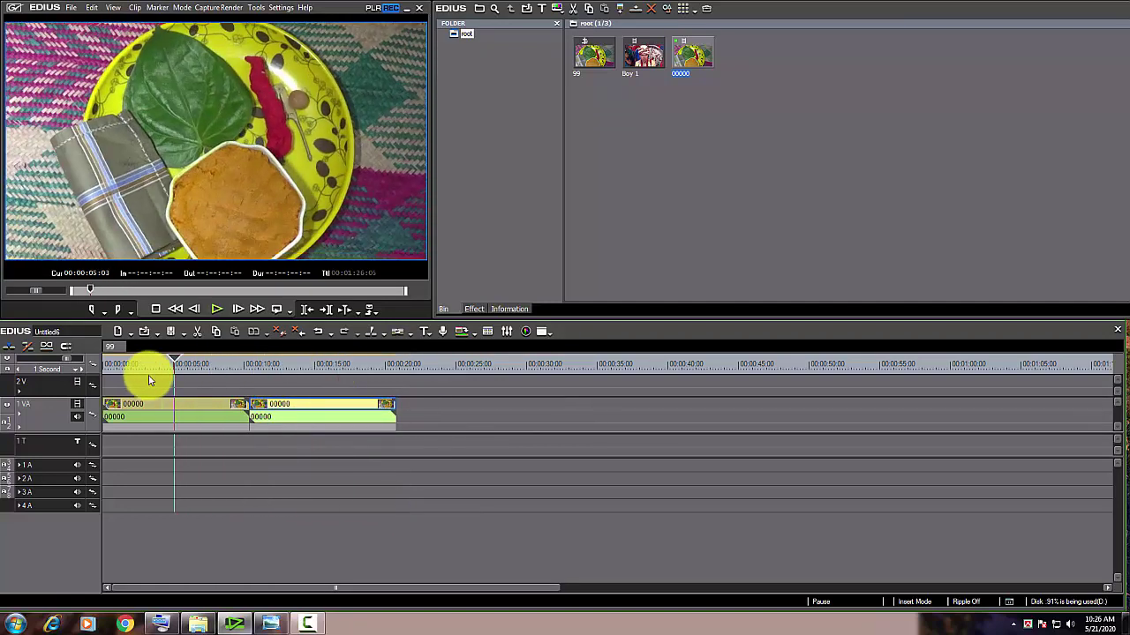
drag(163, 388, 193, 406)
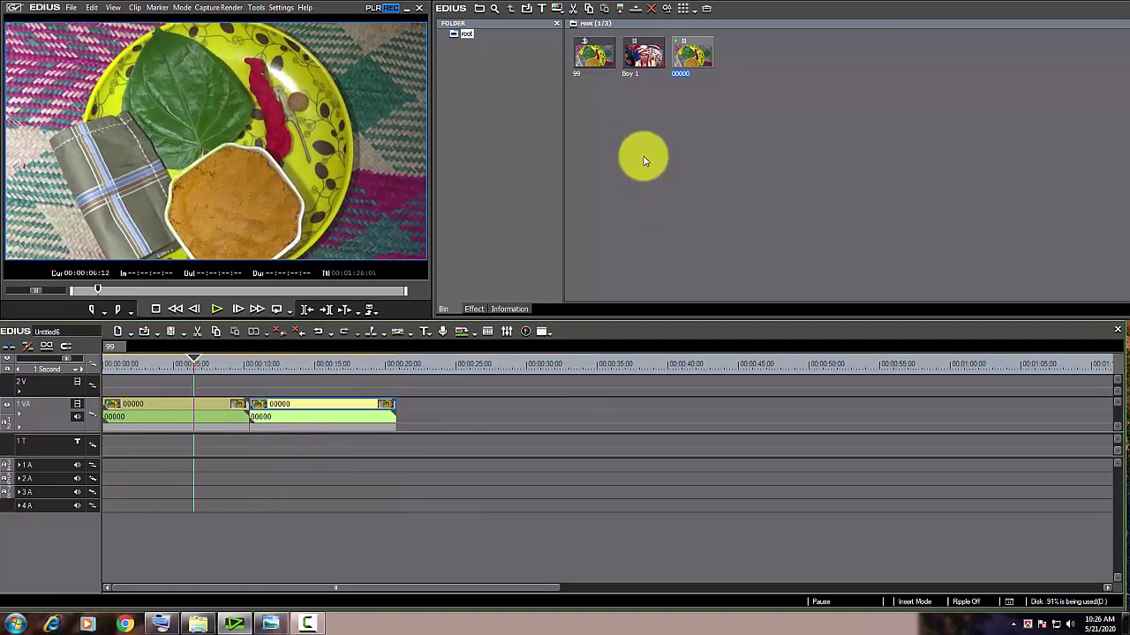
click(659, 173)
double_click(657, 179)
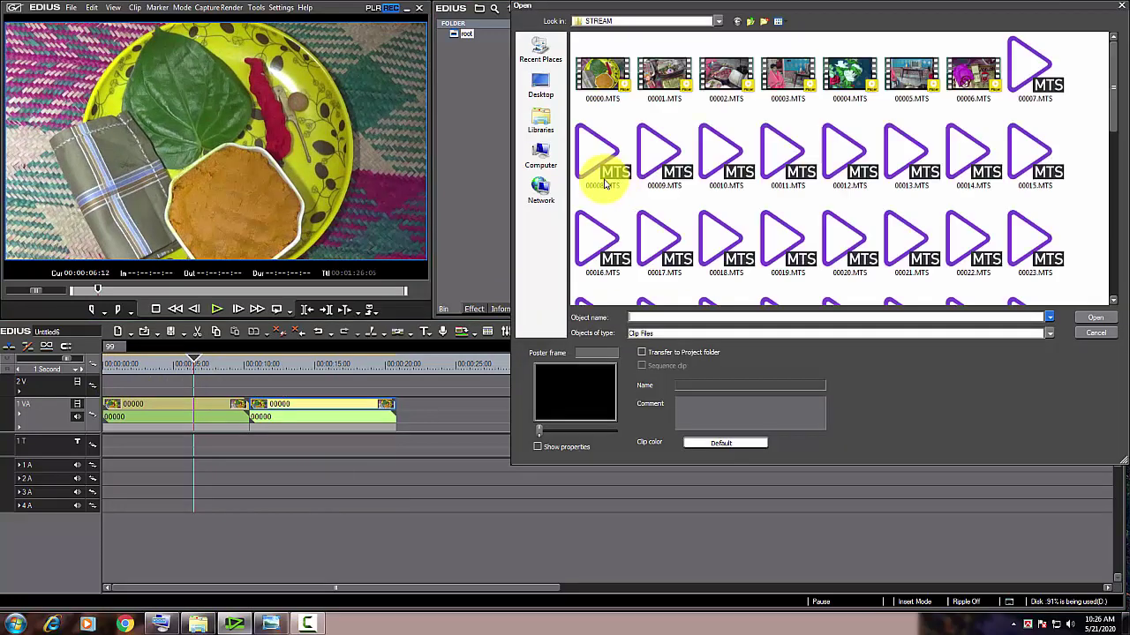
click(1121, 8)
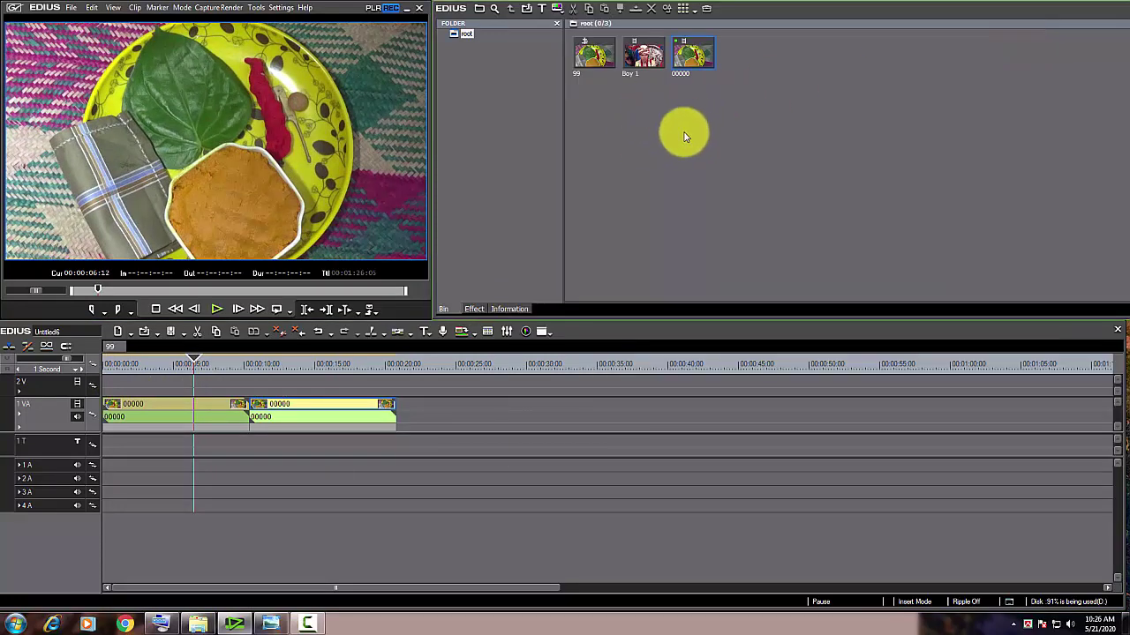
Import the song nam jani na tor from the Audio folder on Local Disk (D:) into the bin
right_click(624, 144)
double_click(720, 96)
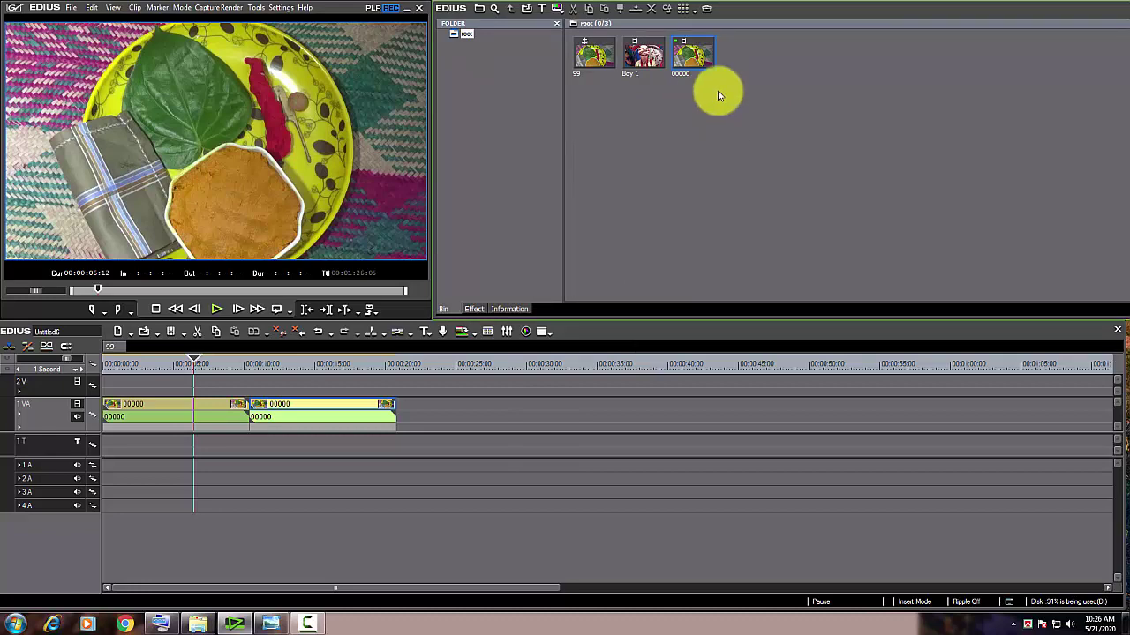
drag(938, 16, 643, 47)
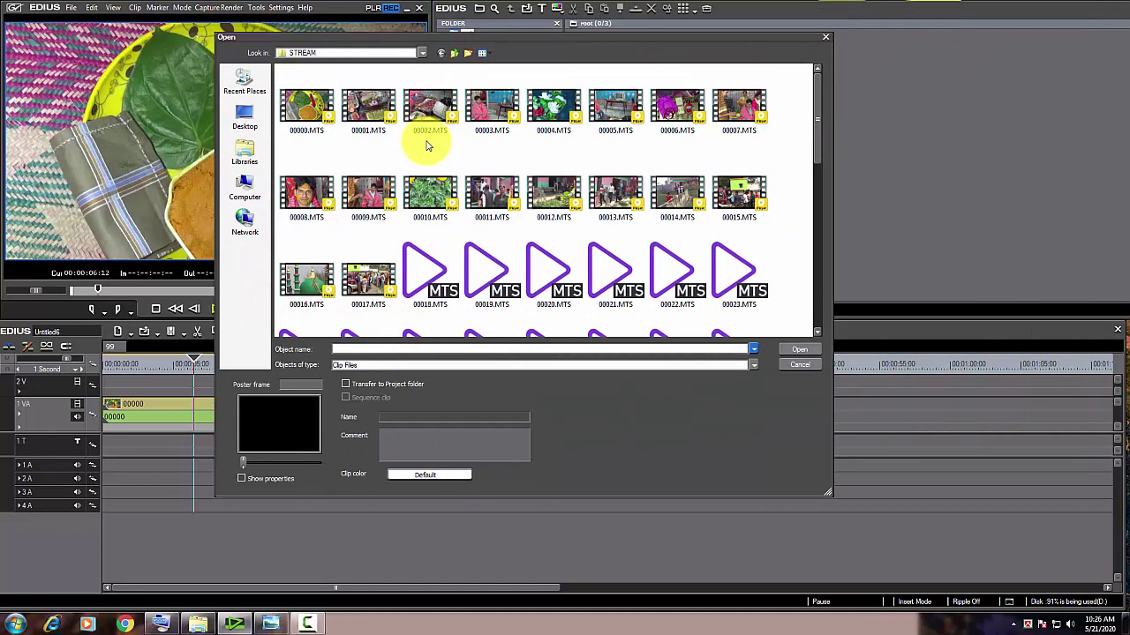
click(245, 186)
double_click(469, 113)
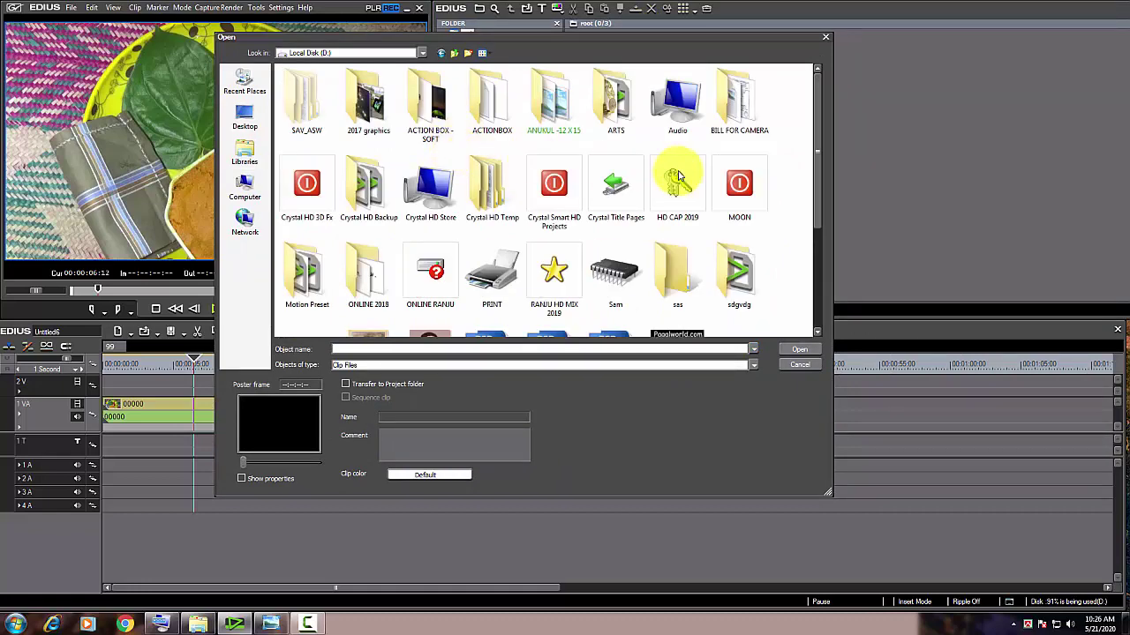
double_click(694, 118)
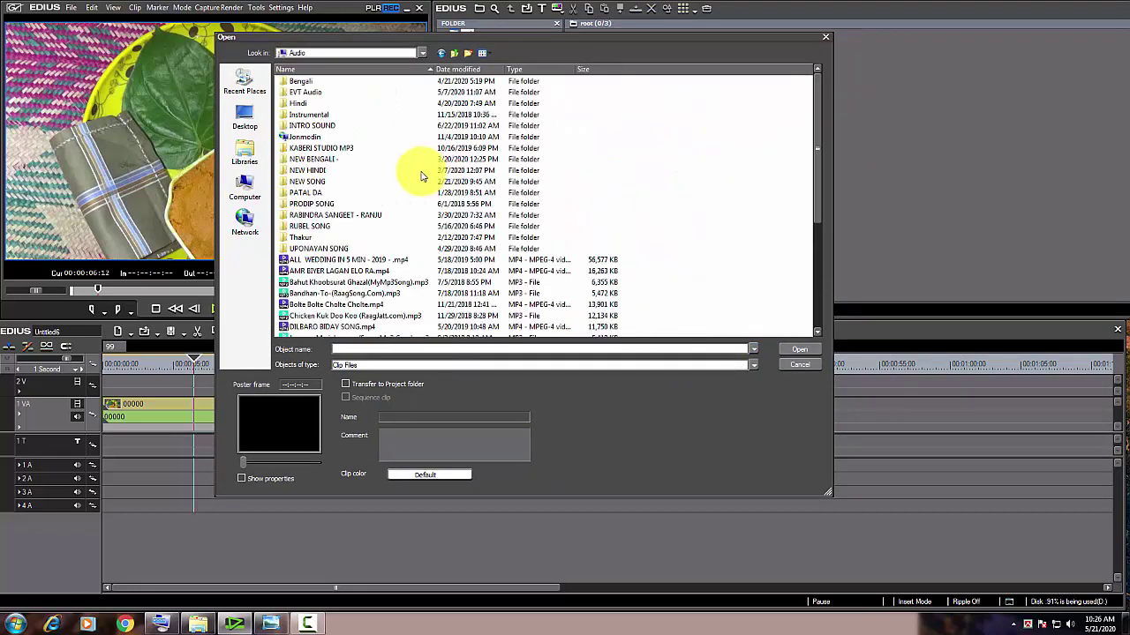
double_click(323, 157)
double_click(321, 115)
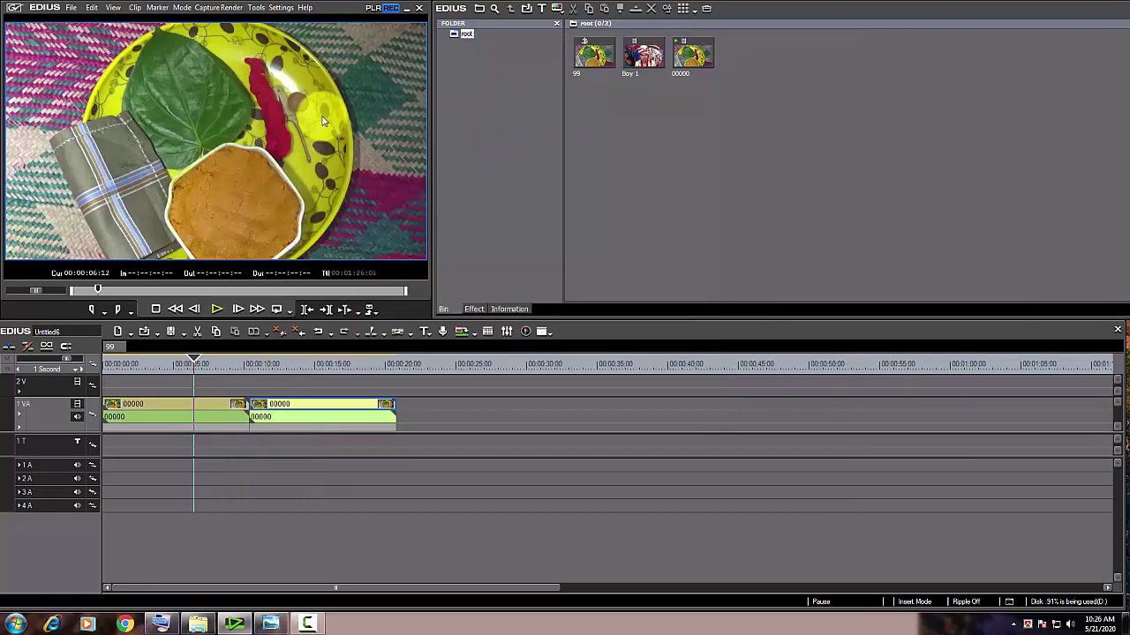
Place the imported song at the start of track 1 A and set the timeline cursor to 00:00:05:00
drag(740, 57, 746, 91)
drag(273, 389, 102, 468)
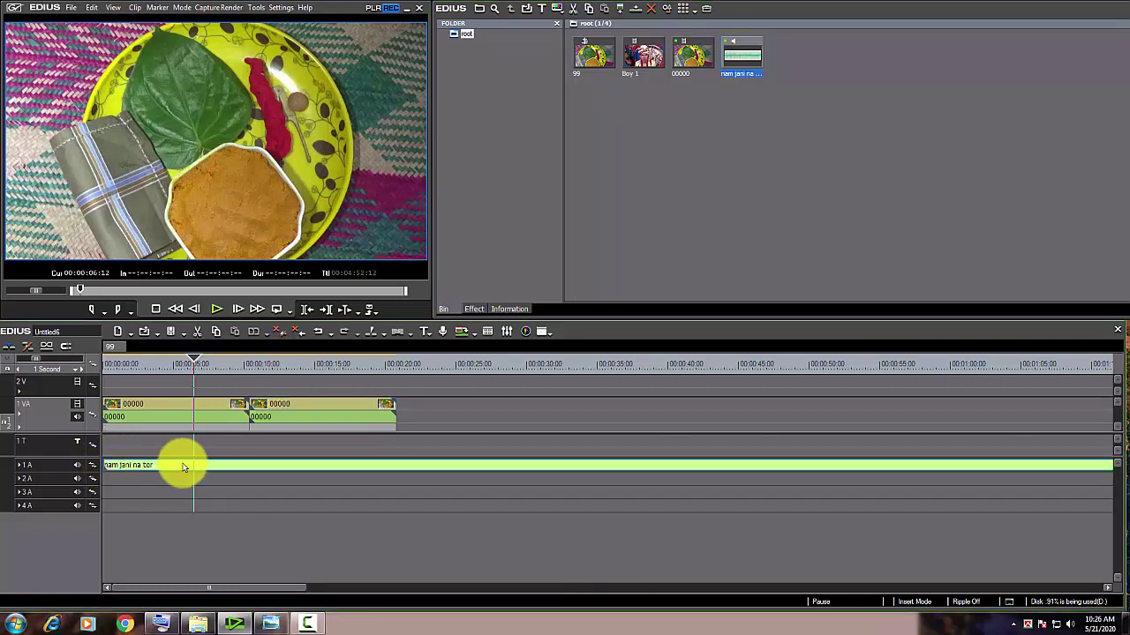
drag(110, 363, 173, 372)
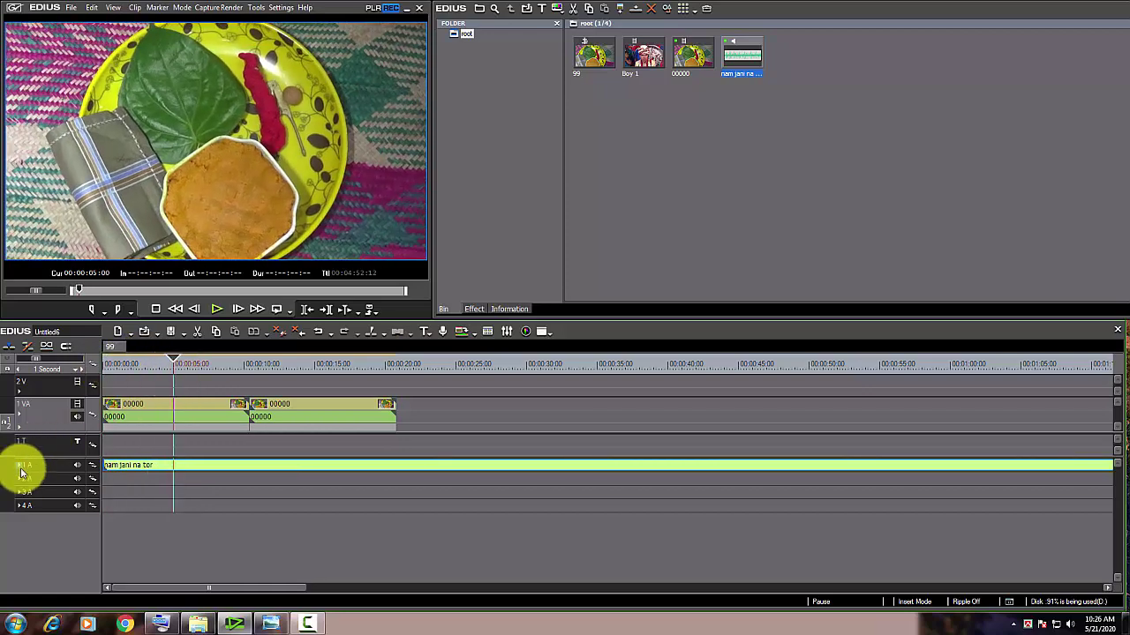
Expand track 1 A to view the song's audio waveform and collapse the track again
click(21, 466)
click(20, 467)
click(19, 467)
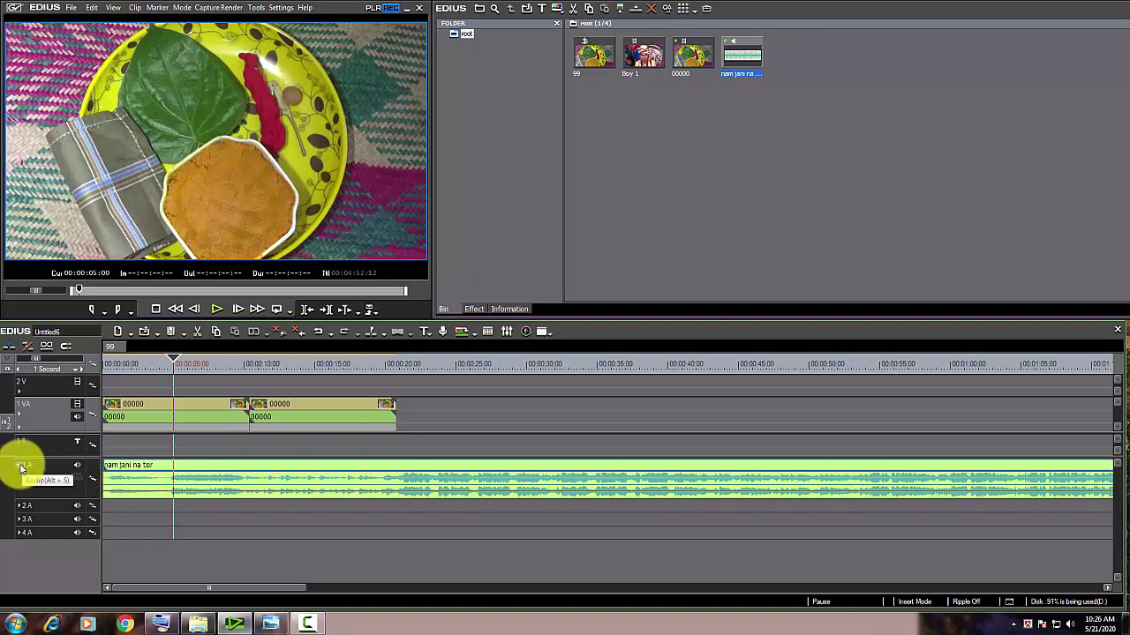
click(22, 467)
click(22, 468)
click(17, 469)
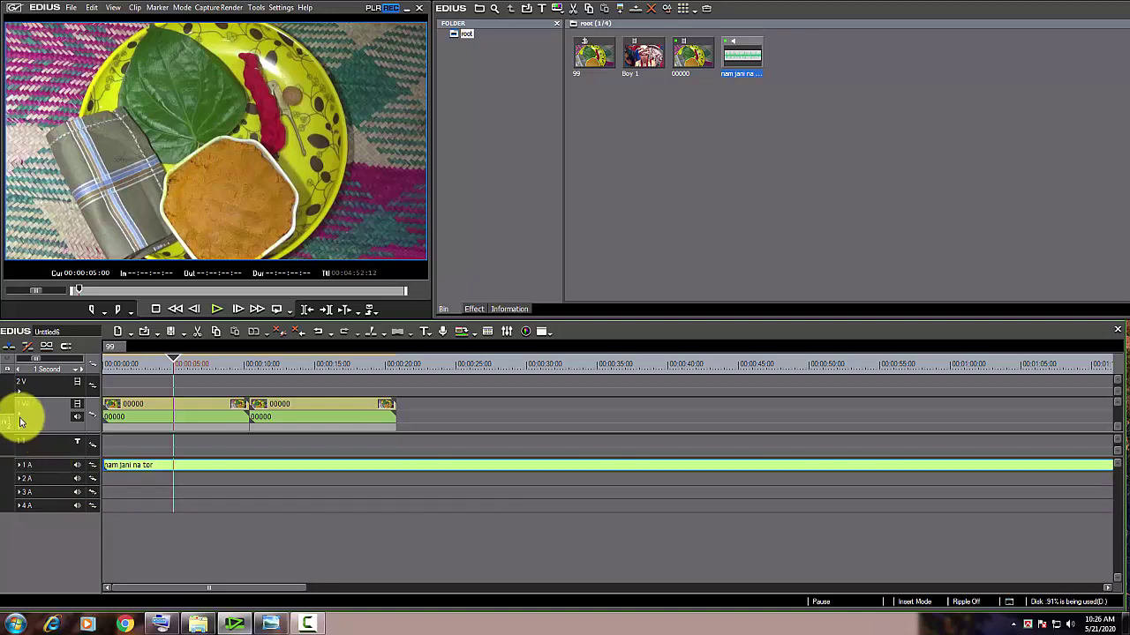
Expand the audio waveform of track 1 VA and move the timeline cursor to 00:00:02:11
click(21, 416)
drag(171, 375, 137, 371)
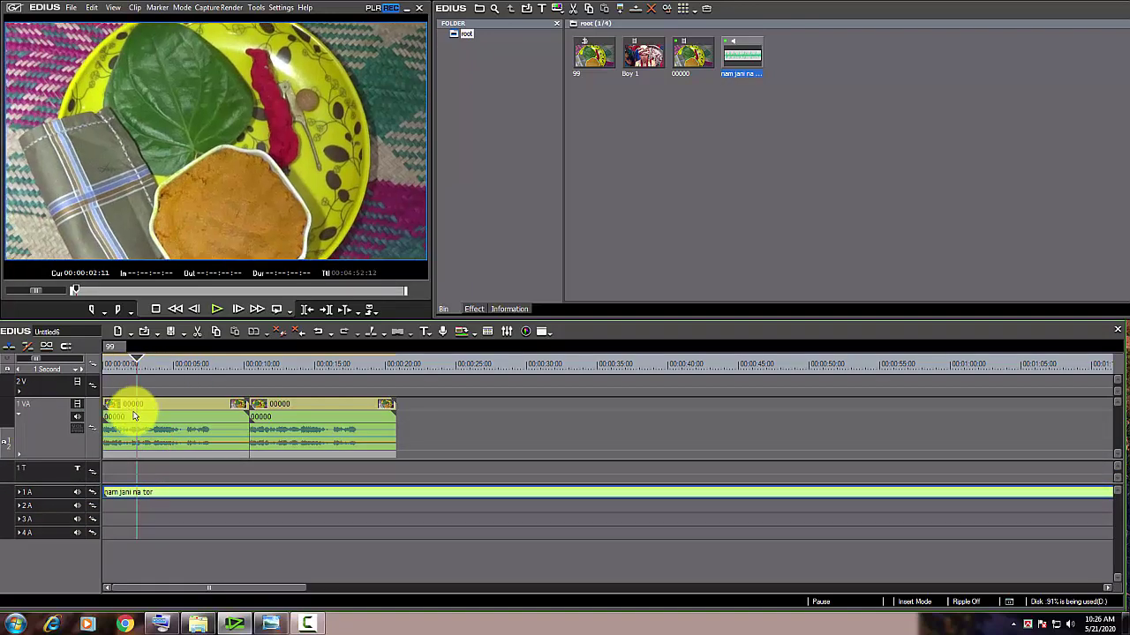
Move the nam jani na tor song about 12 seconds along track 1 A and select the first clip on track 1 VA
click(146, 415)
drag(140, 490, 305, 491)
click(167, 404)
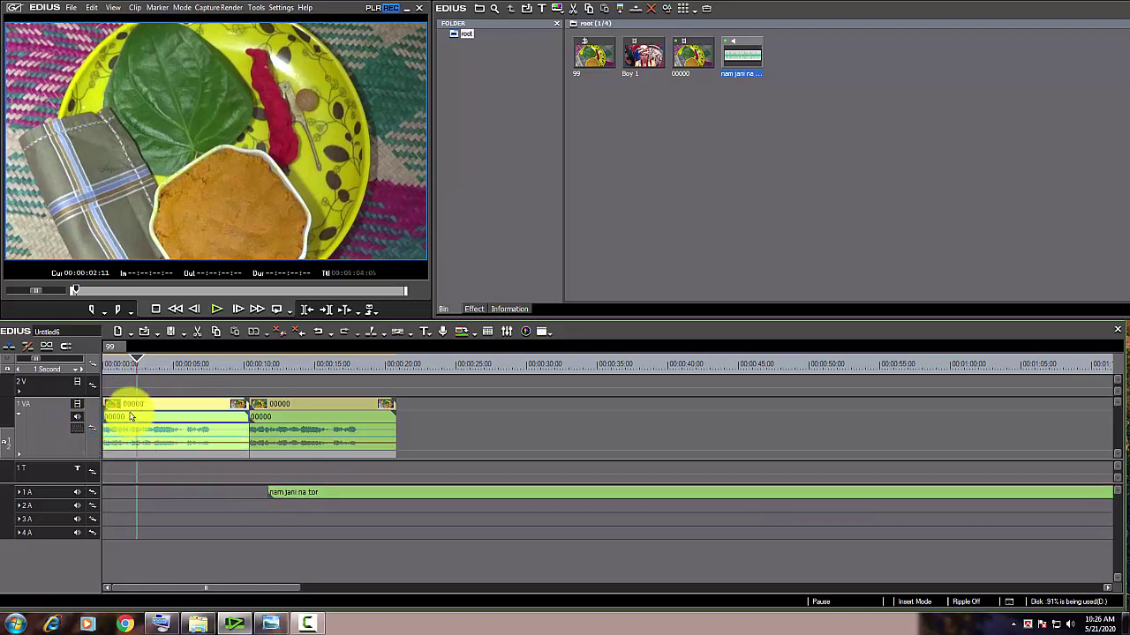
click(64, 415)
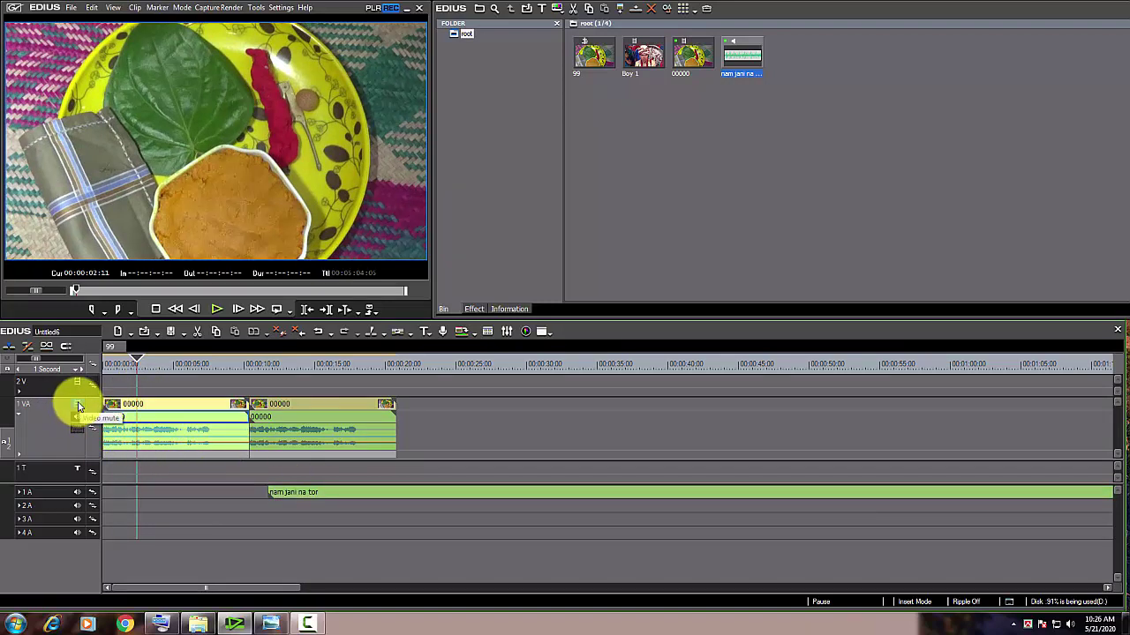
Mute the video of track 1 VA, move the timeline cursor to 00:00:06:04, and unmute the video
click(78, 406)
drag(118, 370, 188, 373)
click(78, 406)
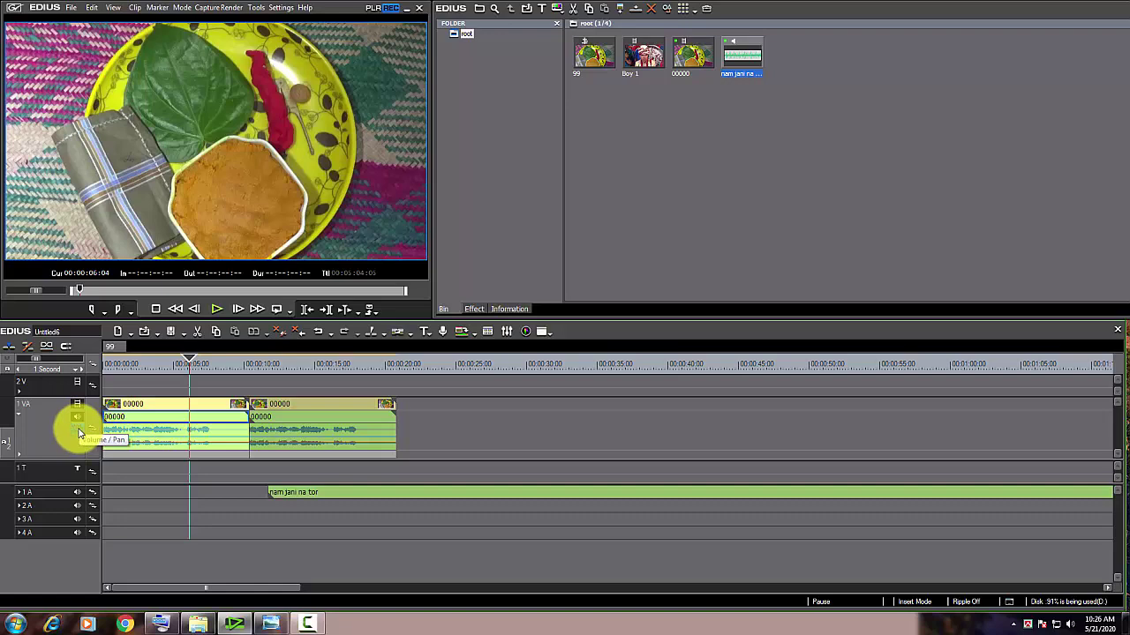
Mute the audio of track 1 VA and return the song to the start of track 1 A, with the timeline cursor at 00:00:04:05
click(78, 422)
mouse_move(159, 375)
mouse_down()
mouse_move(142, 367)
mouse_move(217, 373)
mouse_move(138, 376)
mouse_move(189, 373)
mouse_move(148, 371)
mouse_up()
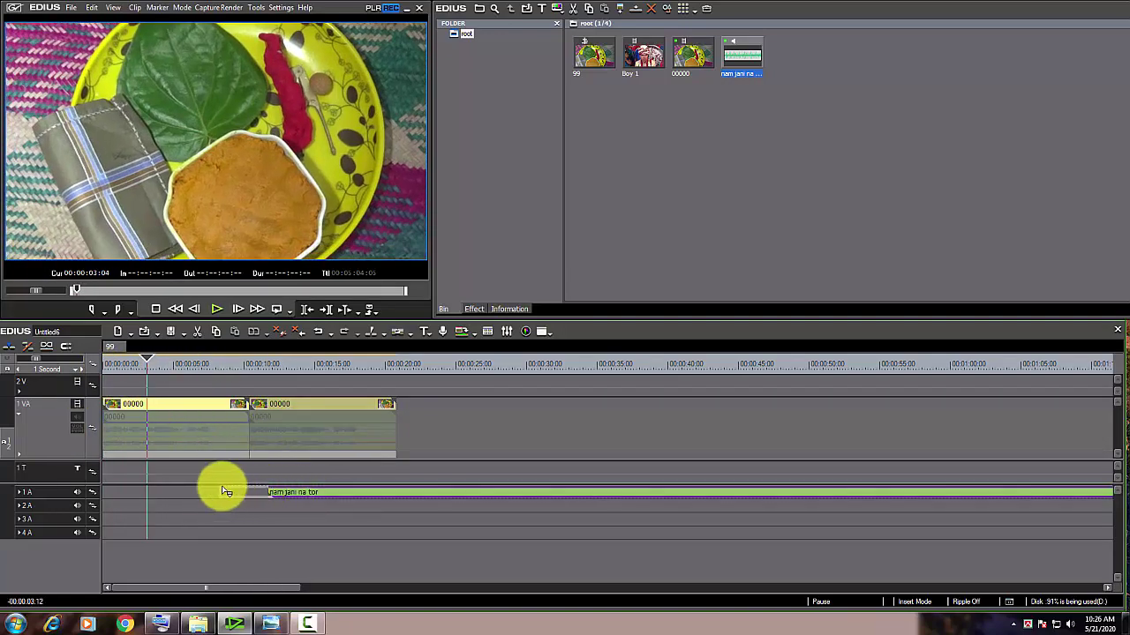
drag(285, 492, 120, 492)
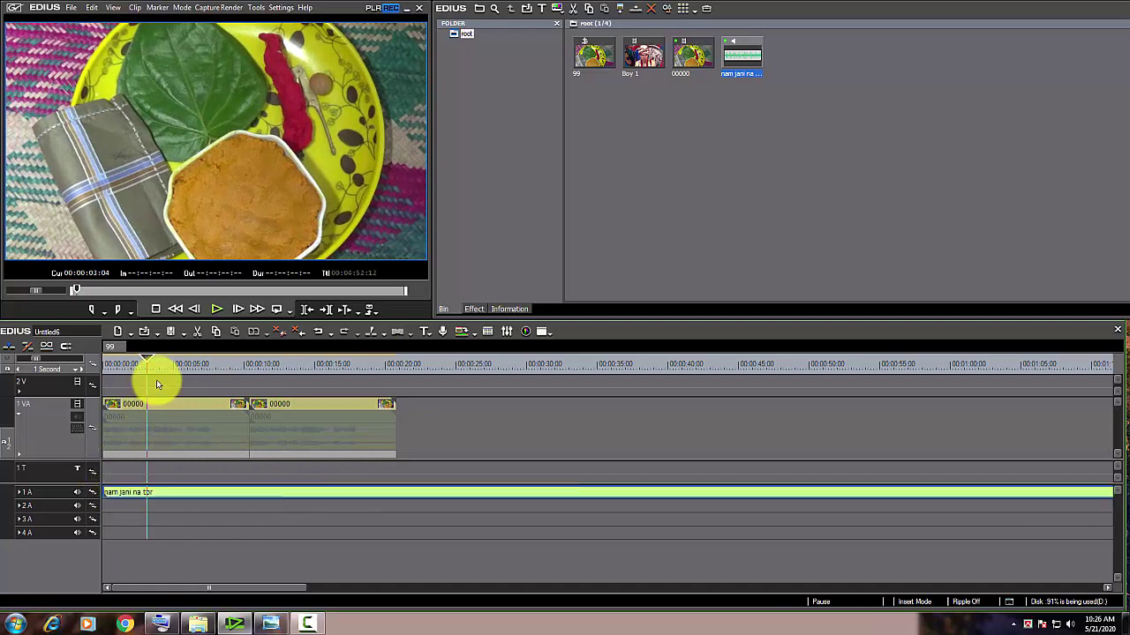
drag(156, 380, 156, 425)
drag(142, 385, 163, 412)
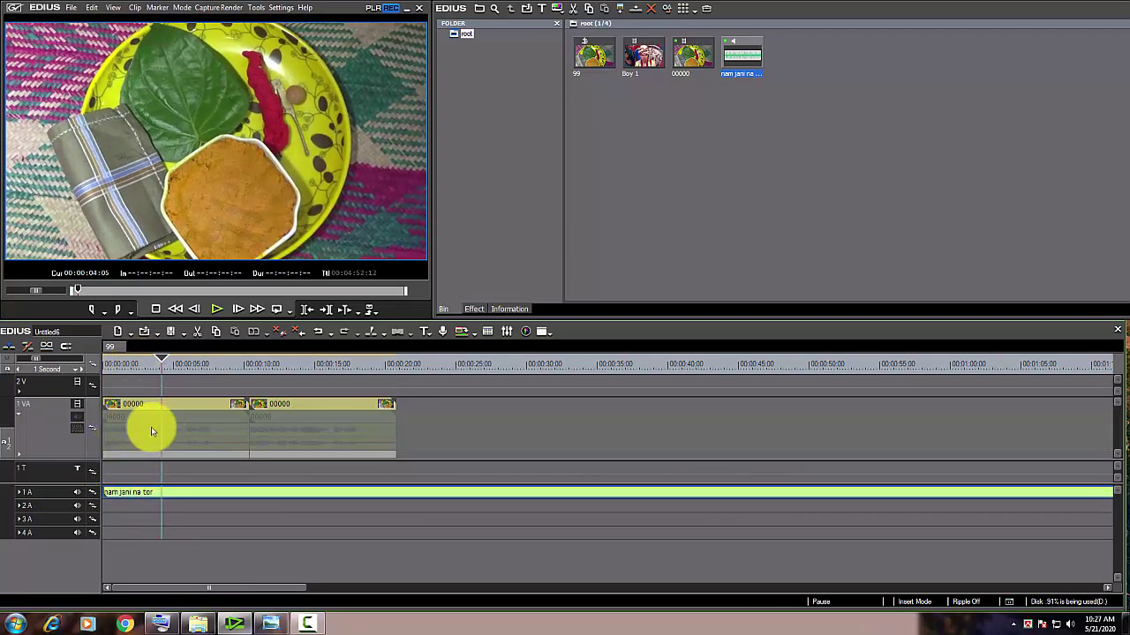
Unmute the audio of track 1 VA, switch its waveform to volume adjustment, and set the timeline cursor to 00:00:02:04
click(123, 426)
click(78, 423)
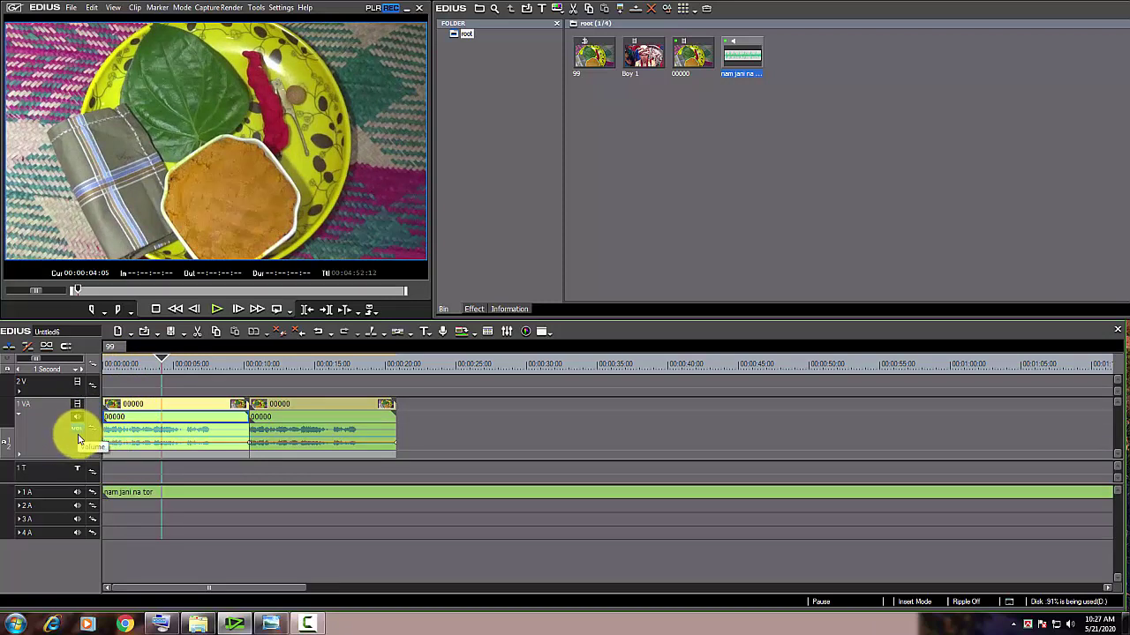
click(132, 364)
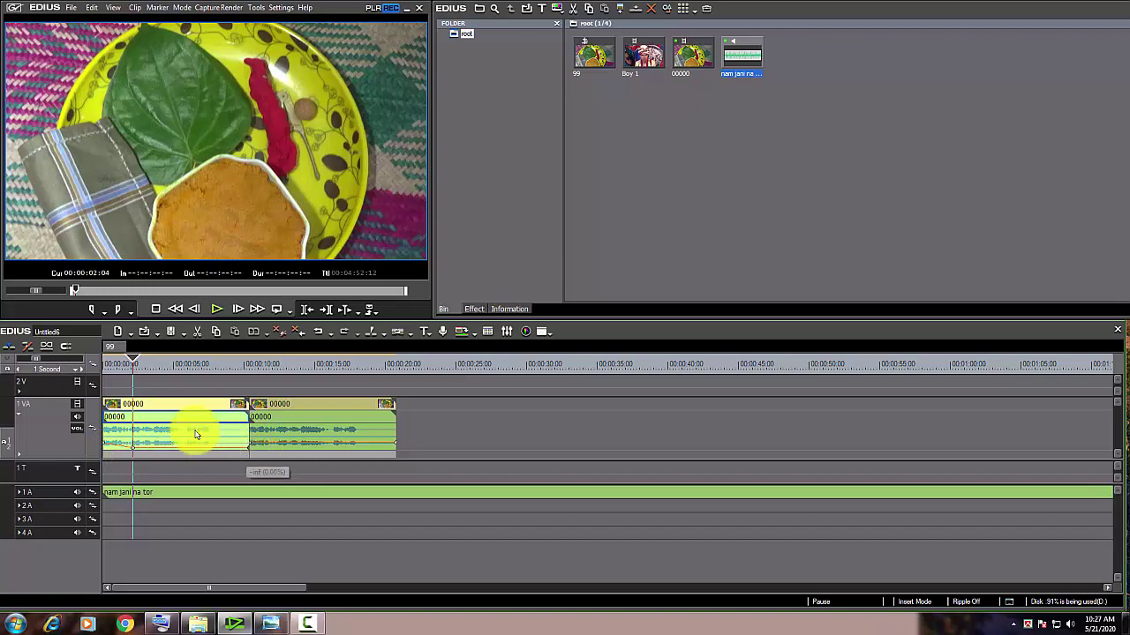
Adjust the volume line of the first 00000 clip to -2.7 dB, and lower the second clip's volume line
drag(133, 363, 238, 453)
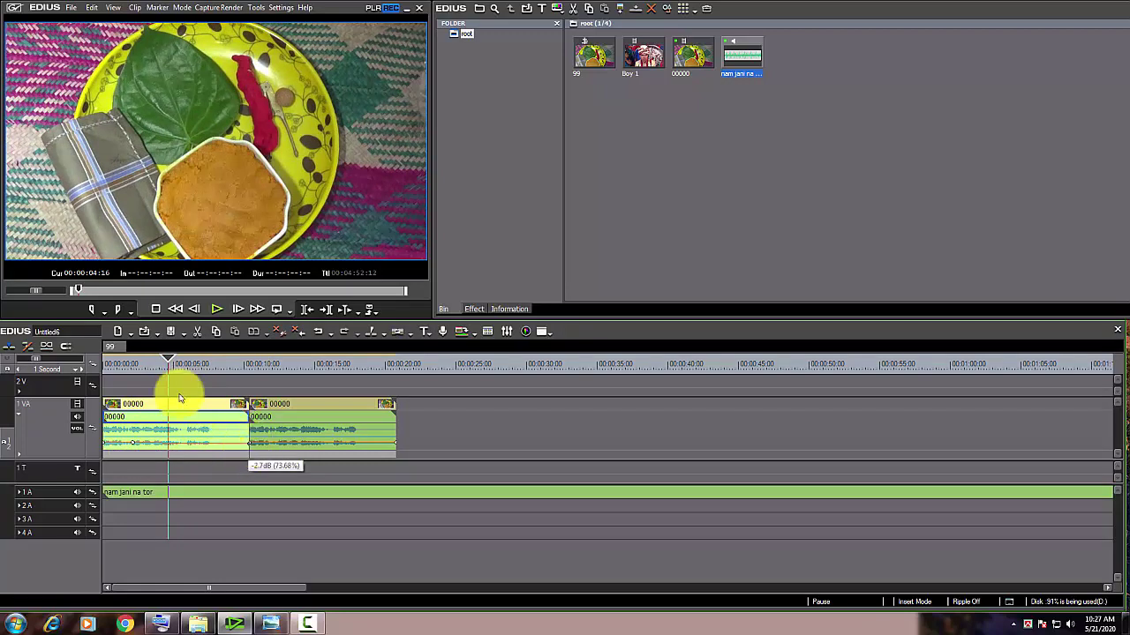
drag(182, 378, 316, 376)
drag(289, 450, 261, 463)
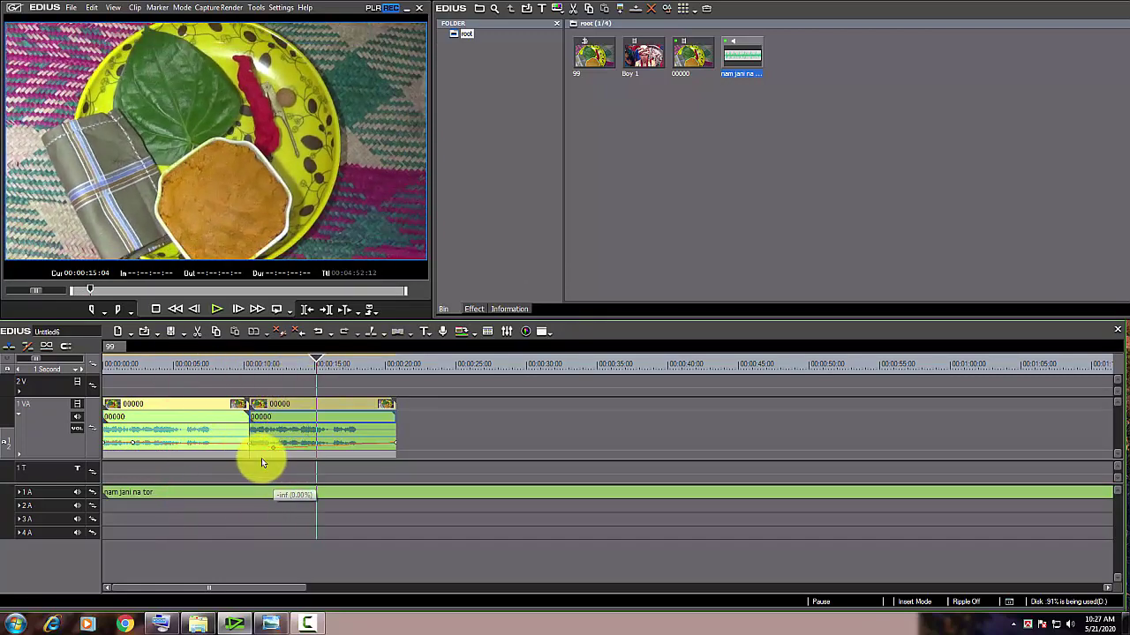
Turn off volume adjustment and mute the audio of track 1 VA, then move the timeline cursor to 00:00:17:13
click(79, 430)
drag(316, 366, 308, 406)
click(308, 405)
drag(245, 373, 349, 375)
Start adding clips to the bin and browse from Local Disk (D:) through HD CAP 2019 and GENRAI - BOY - GIRL to the STREAM folder
double_click(631, 202)
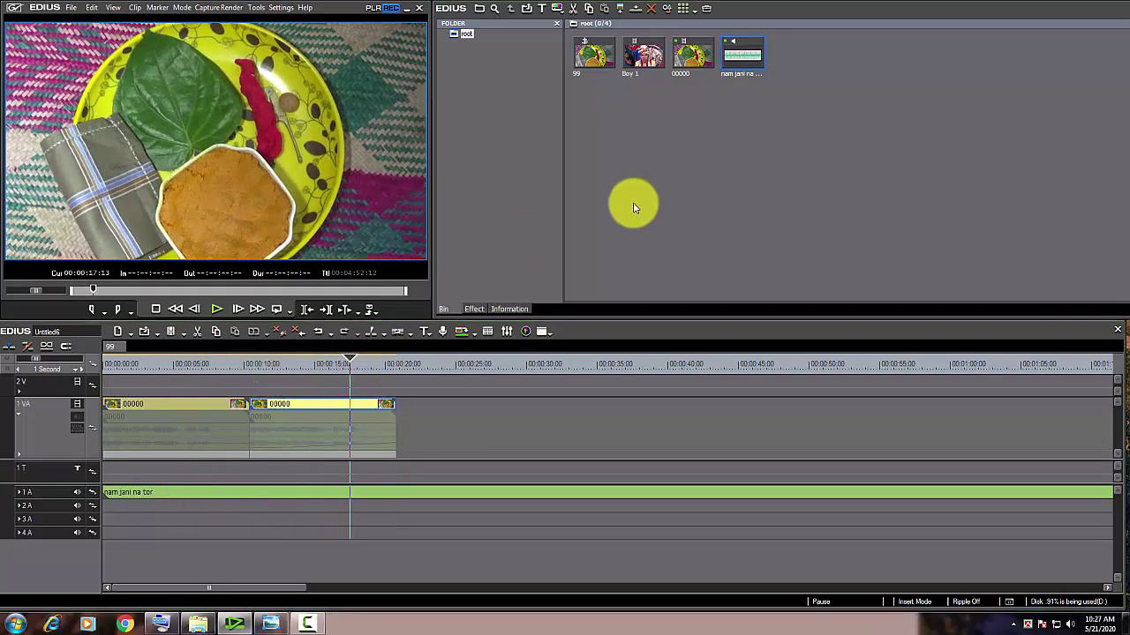
click(247, 187)
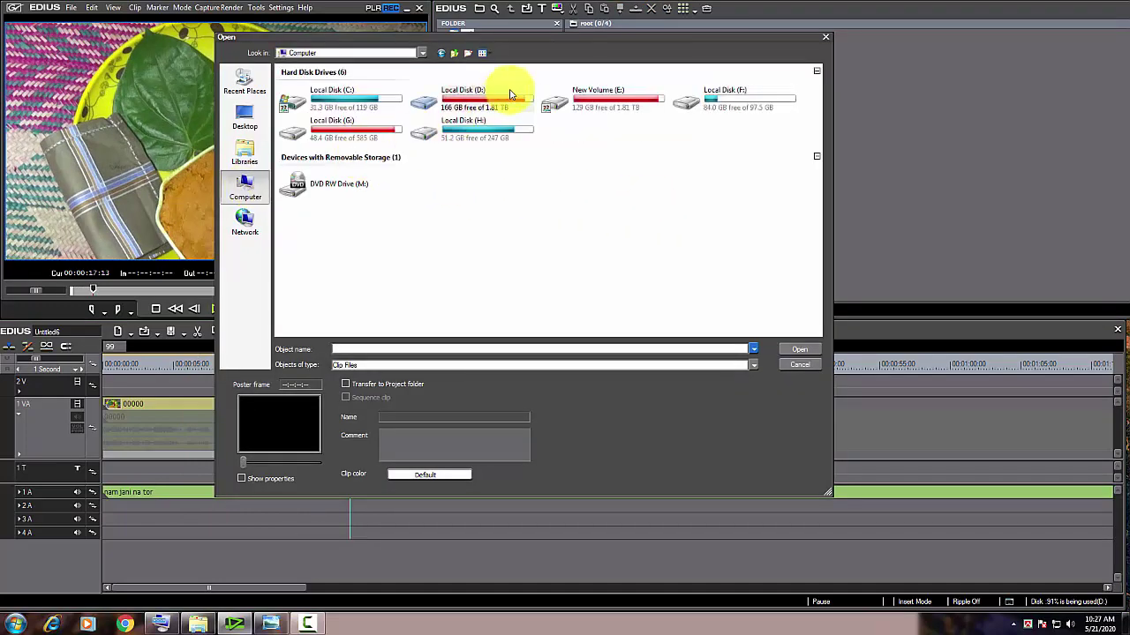
double_click(505, 95)
double_click(677, 187)
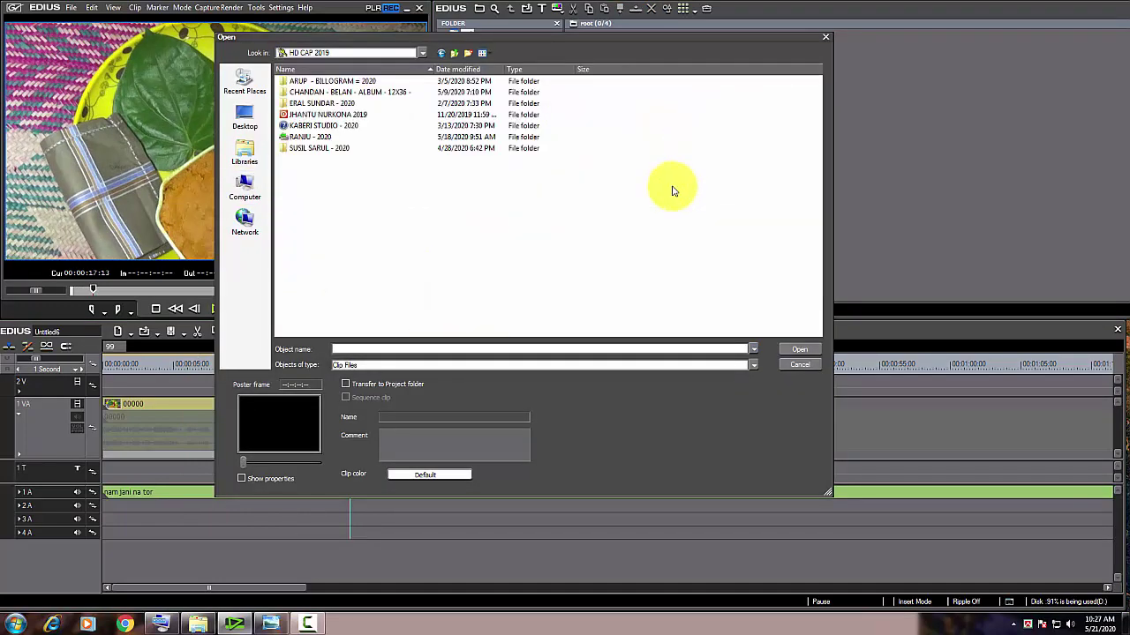
double_click(318, 105)
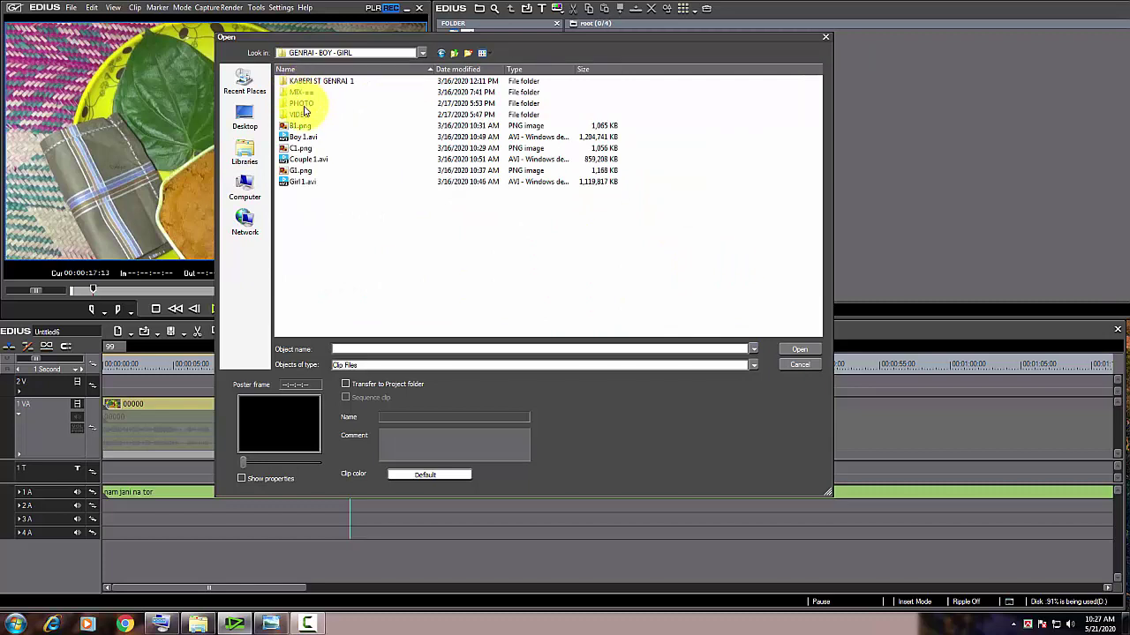
double_click(304, 114)
double_click(295, 93)
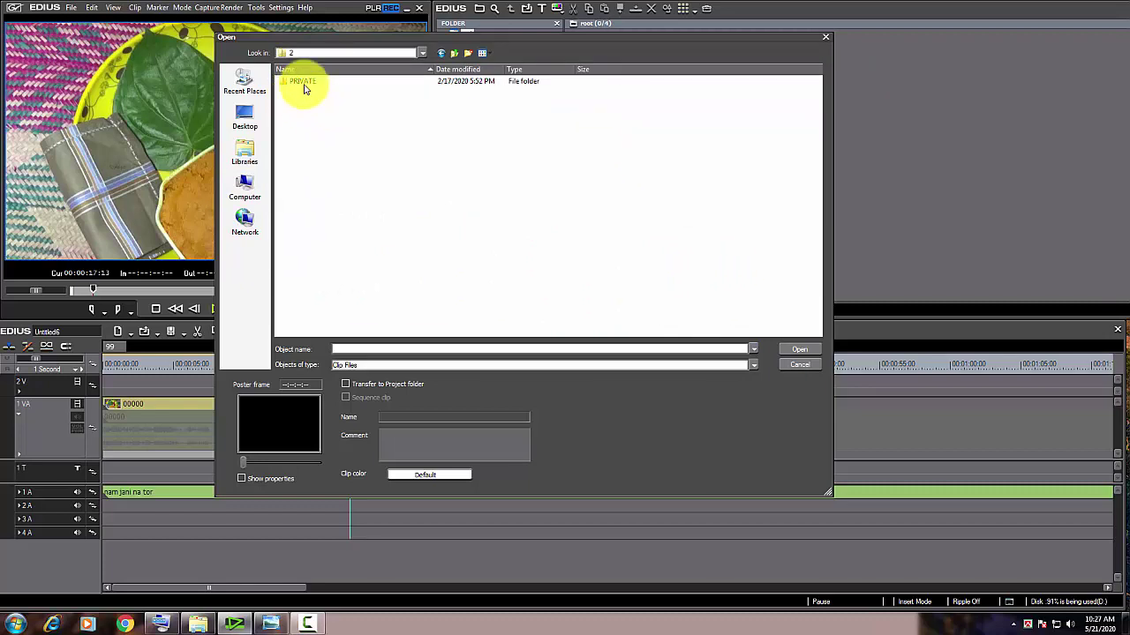
double_click(304, 84)
click(303, 105)
double_click(304, 81)
double_click(303, 81)
double_click(300, 104)
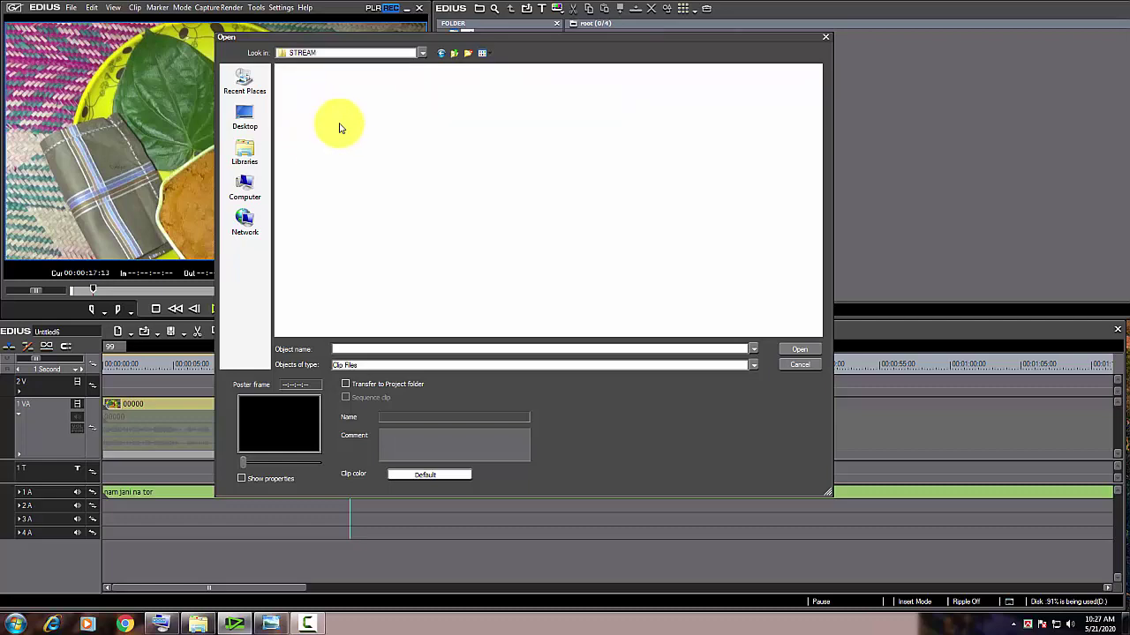
Import the MTS clips 00045 to 00047 and 00053 to 00055 from the STREAM folder into the bin
drag(797, 92, 509, 187)
click(718, 217)
scroll(718, 216, down, 1)
drag(788, 157, 391, 272)
click(733, 265)
scroll(664, 287, down, 5)
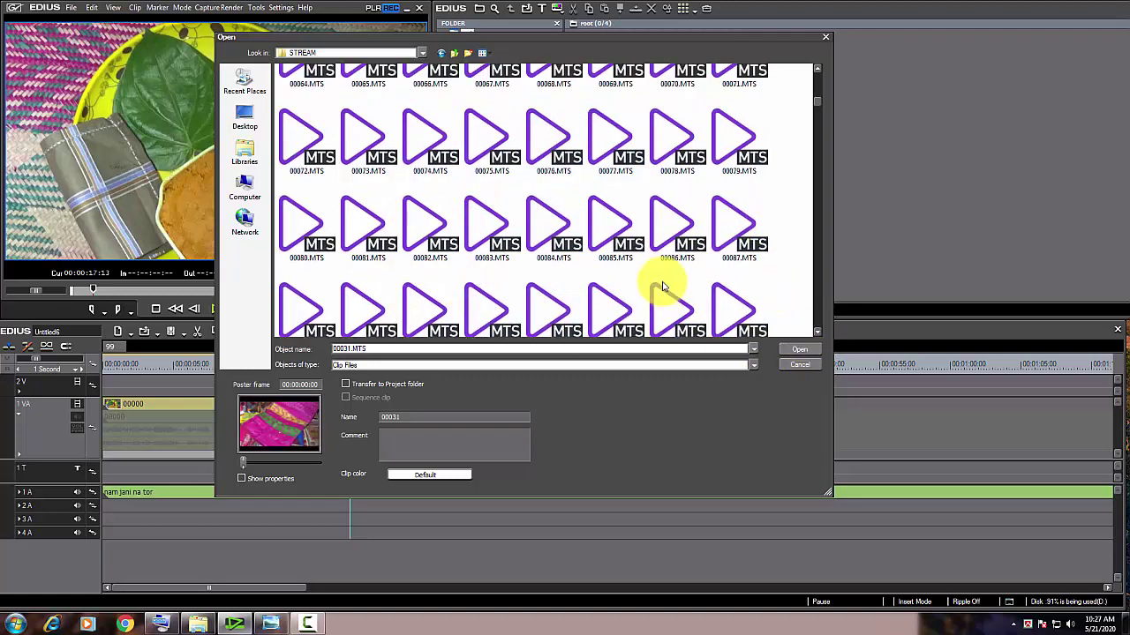
scroll(664, 287, up, 4)
click(615, 258)
scroll(777, 229, down, 1)
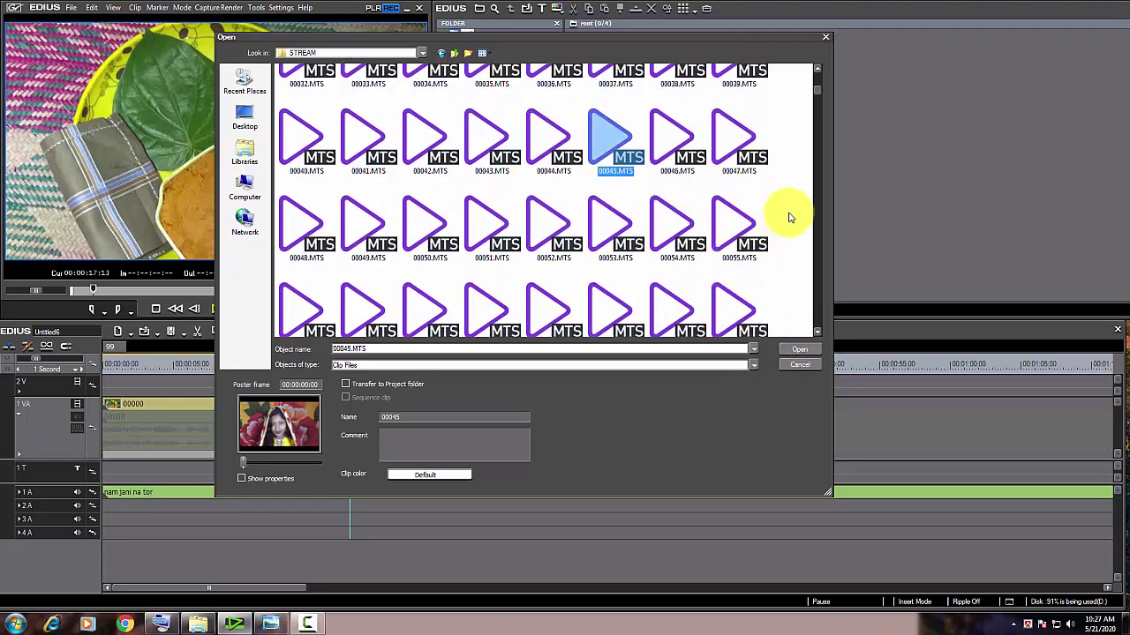
shift+click(739, 225)
click(799, 349)
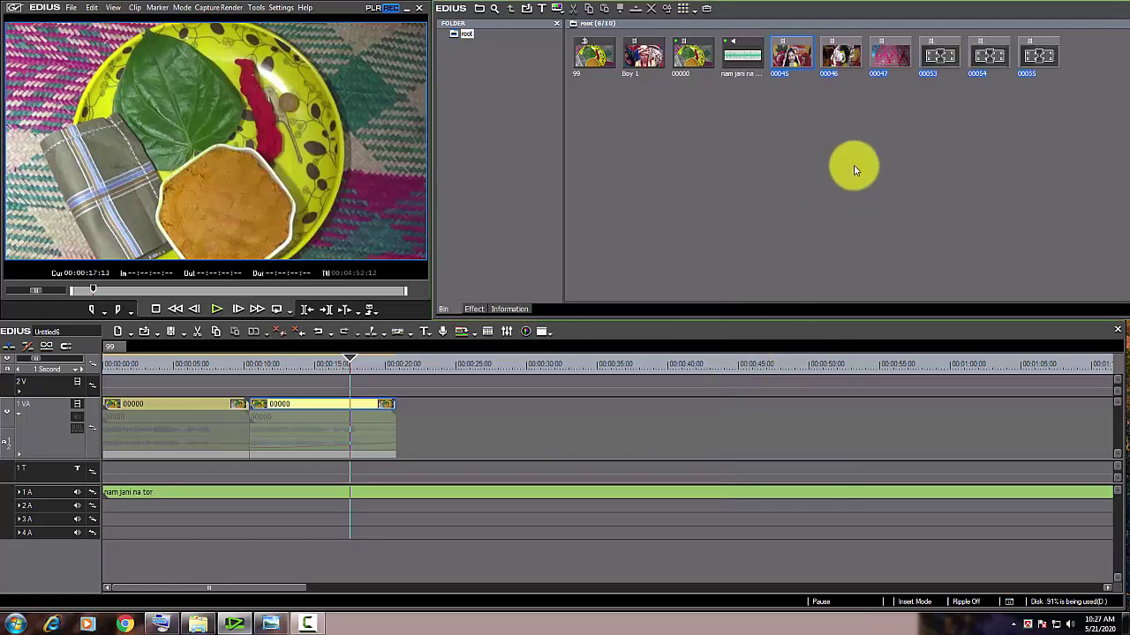
Place the six imported clips after the existing ones on track 1 VA and move the timeline cursor to 00:00:07:18
drag(797, 63, 404, 422)
drag(406, 365, 212, 367)
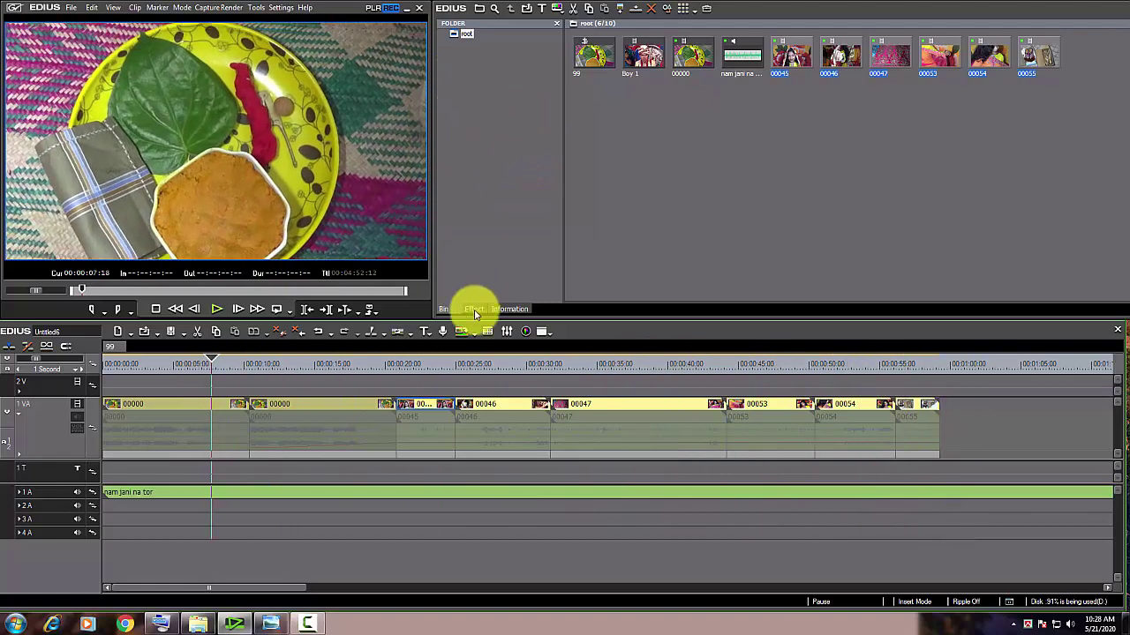
Show the 2D transitions in the effect library
click(473, 309)
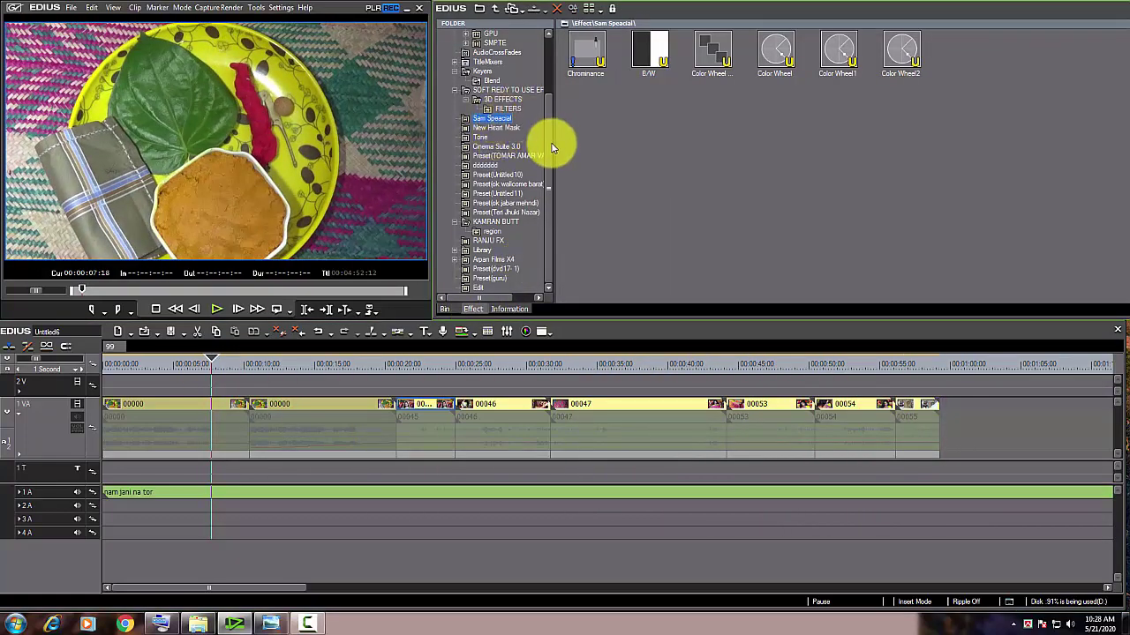
scroll(515, 69, up, 3)
click(488, 80)
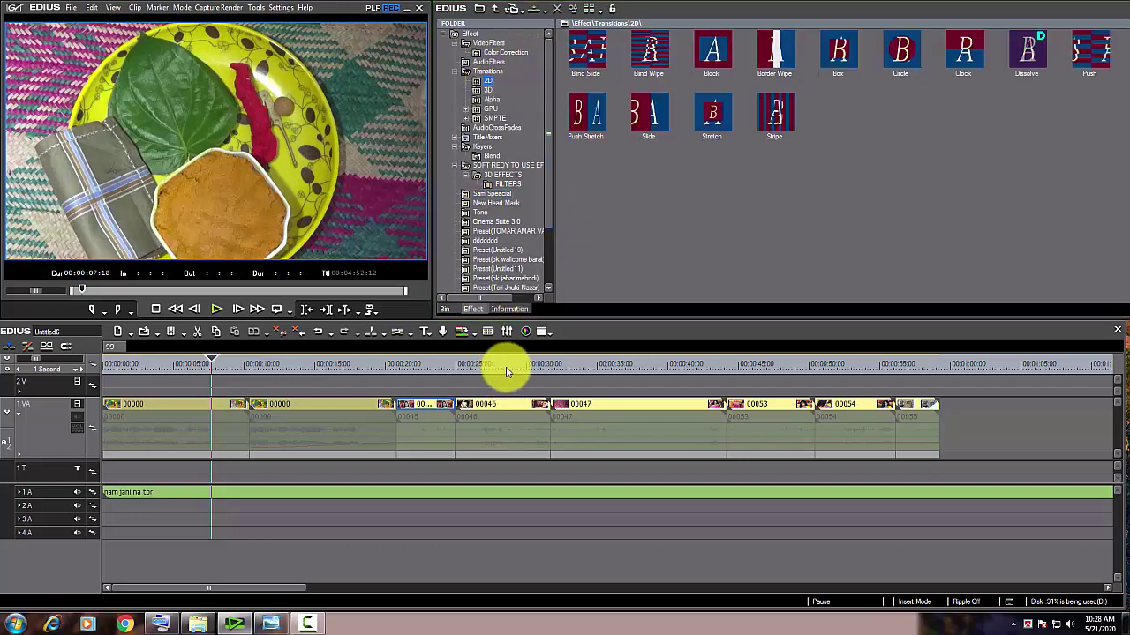
Cut clip 00046 on track 1 VA at 00:00:28:00
click(508, 367)
mouse_move(512, 361)
mouse_down()
mouse_move(484, 371)
mouse_move(497, 374)
mouse_up()
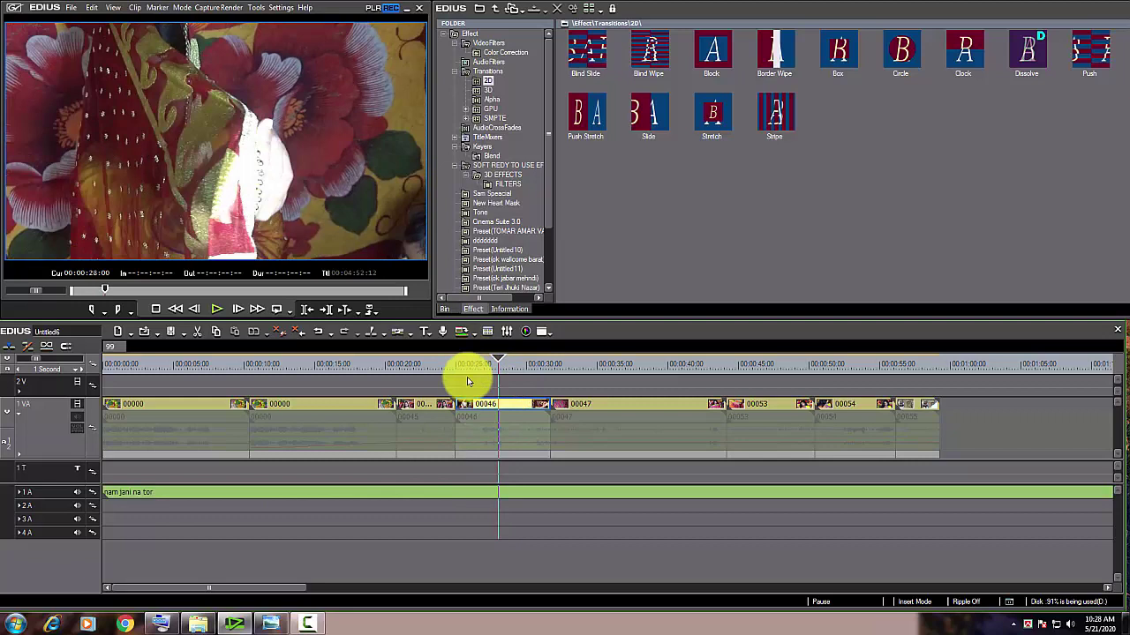
click(372, 334)
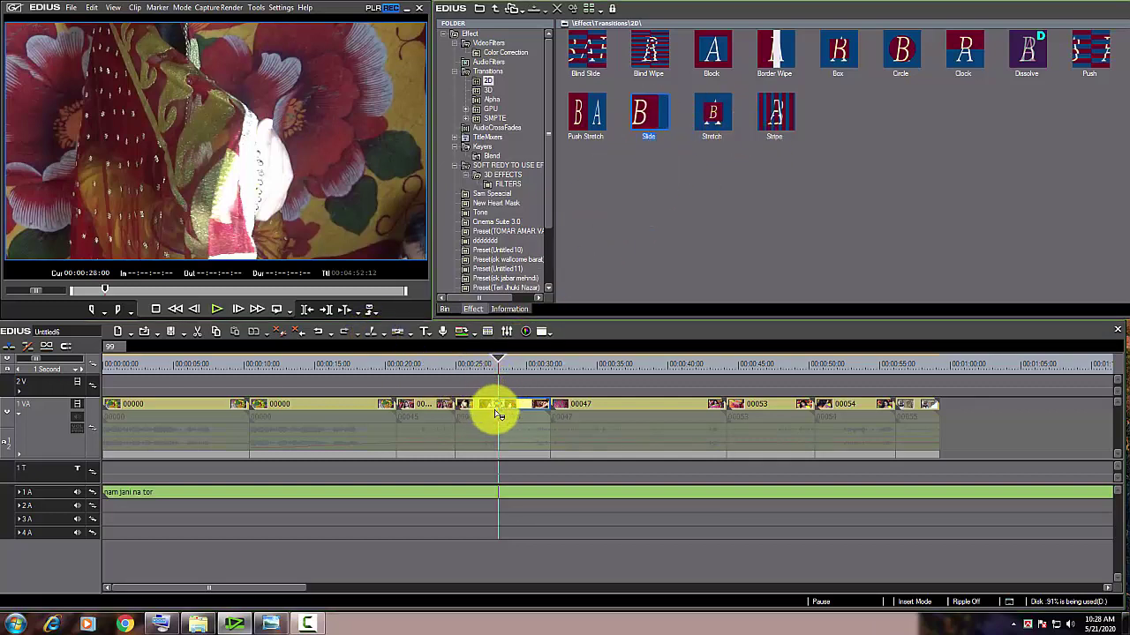
Apply the Slide transition at the cut in clip 00046, then replace it with Border Wipe
drag(496, 415, 499, 409)
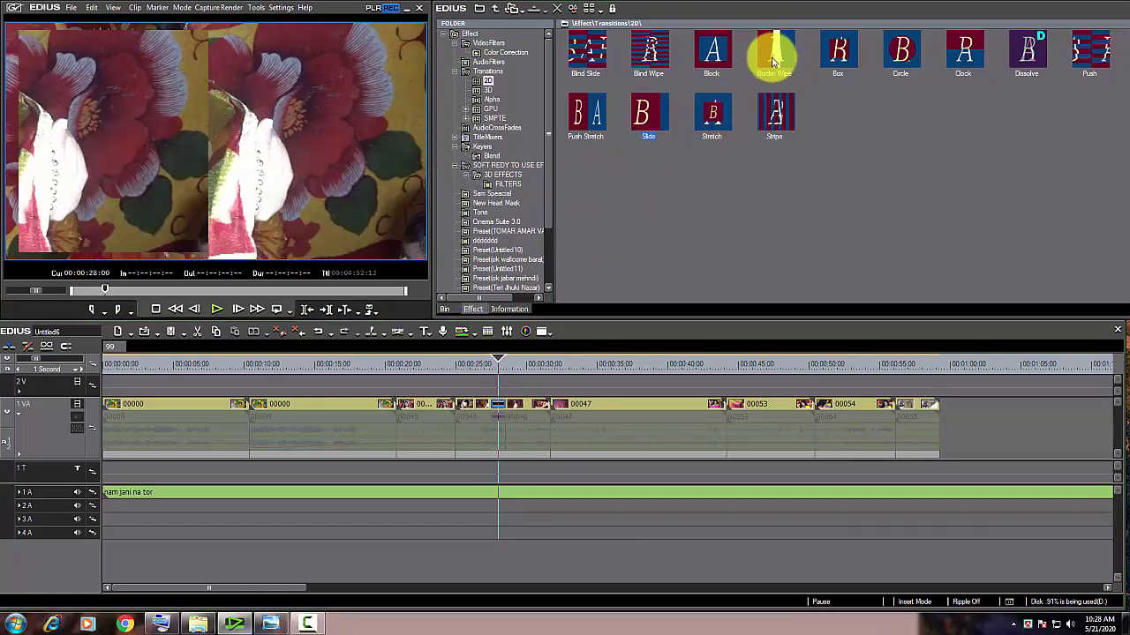
drag(769, 51, 497, 399)
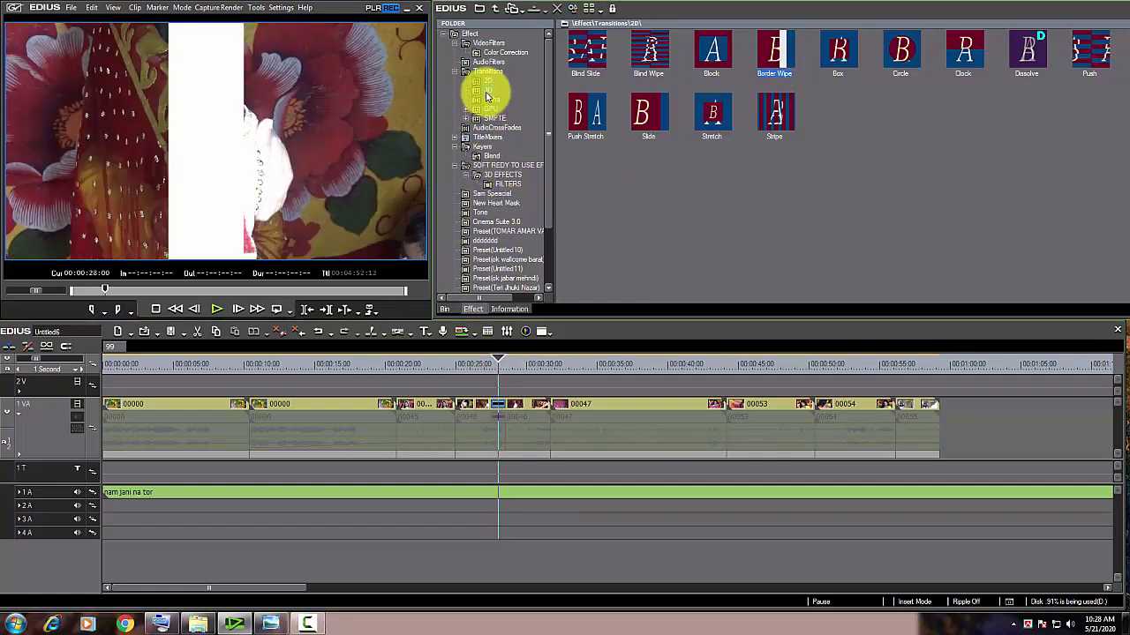
Browse the 3D transitions and the Color Correction video filters in the effect library, then return to the bin
click(487, 90)
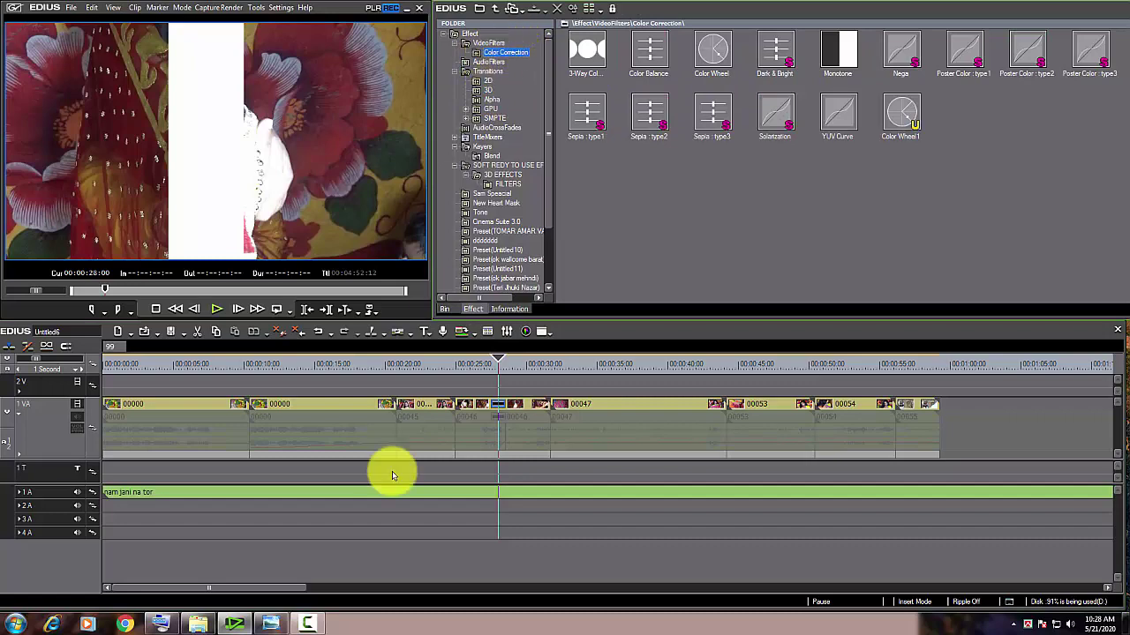
click(485, 43)
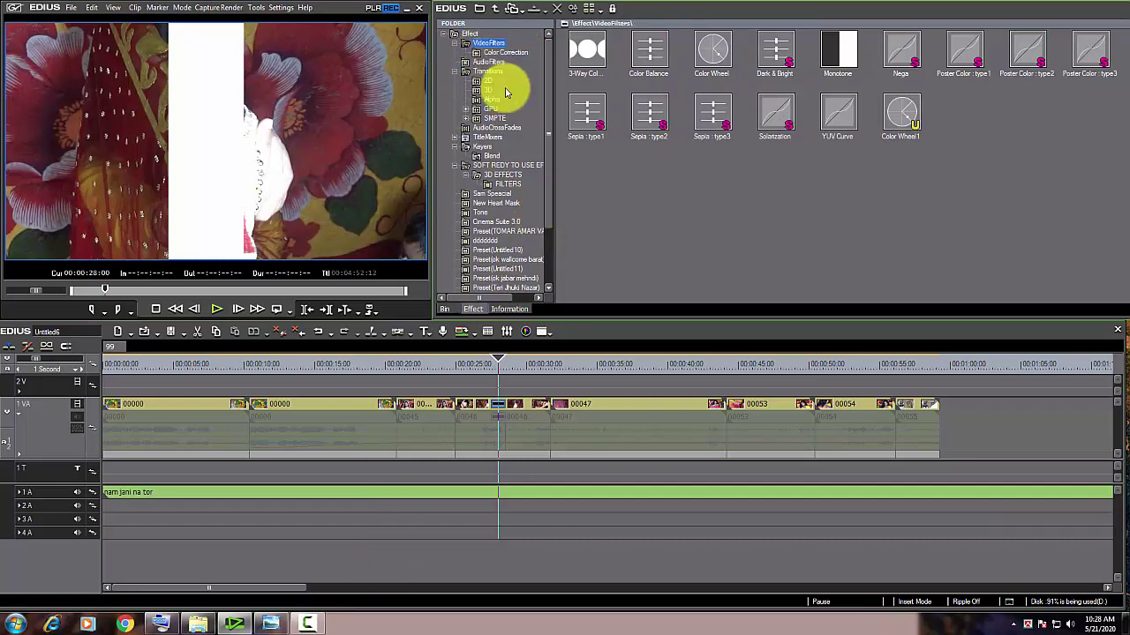
click(444, 309)
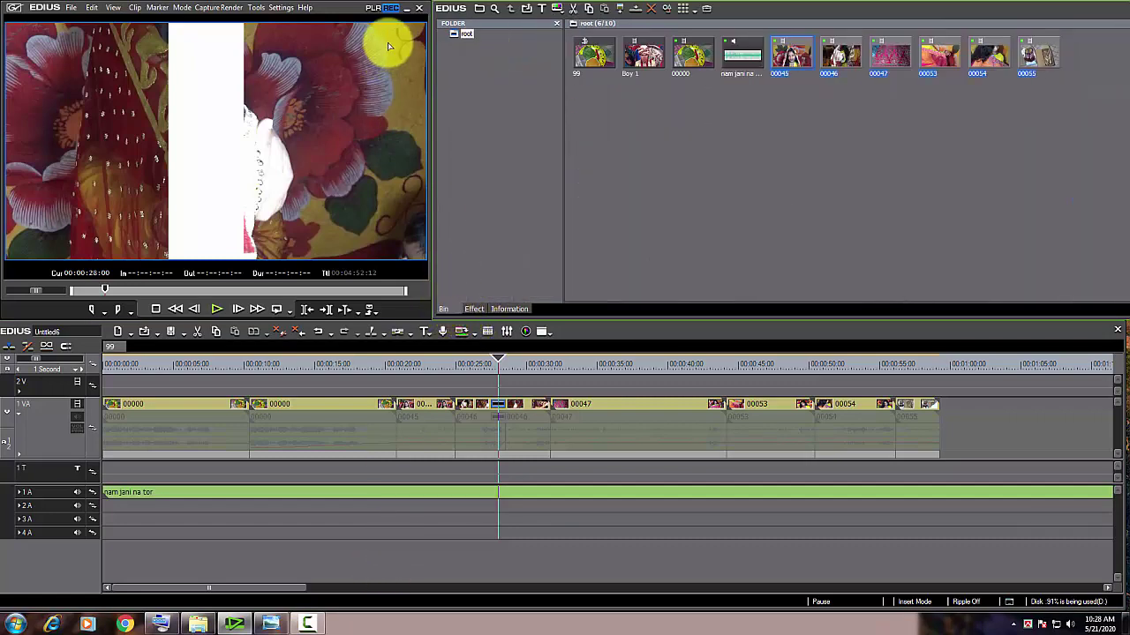
Close EDIUS without saving the current project
click(420, 9)
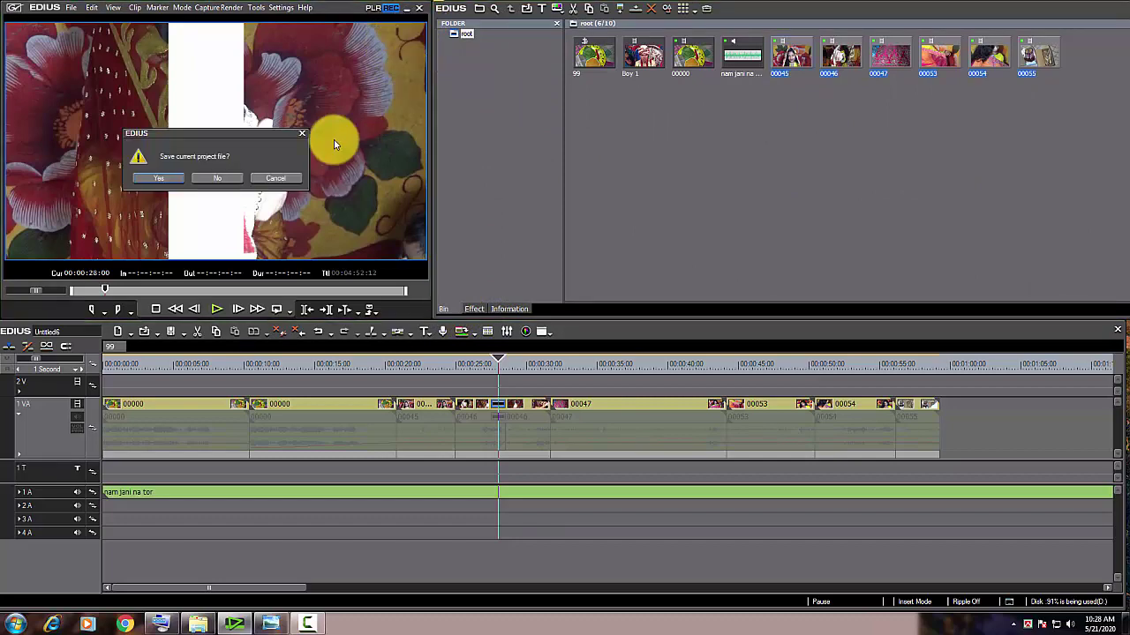
click(221, 179)
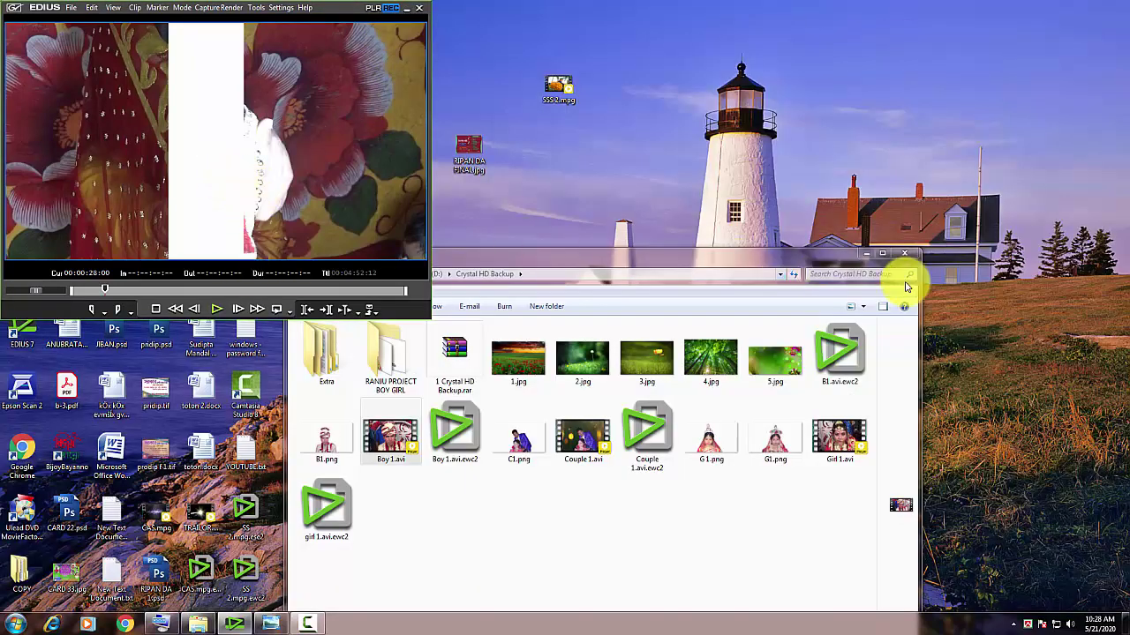
Relaunch EDIUS 7 from the desktop, minimize the Crystal HD Backup folder window, and open the settings for a new project
click(22, 330)
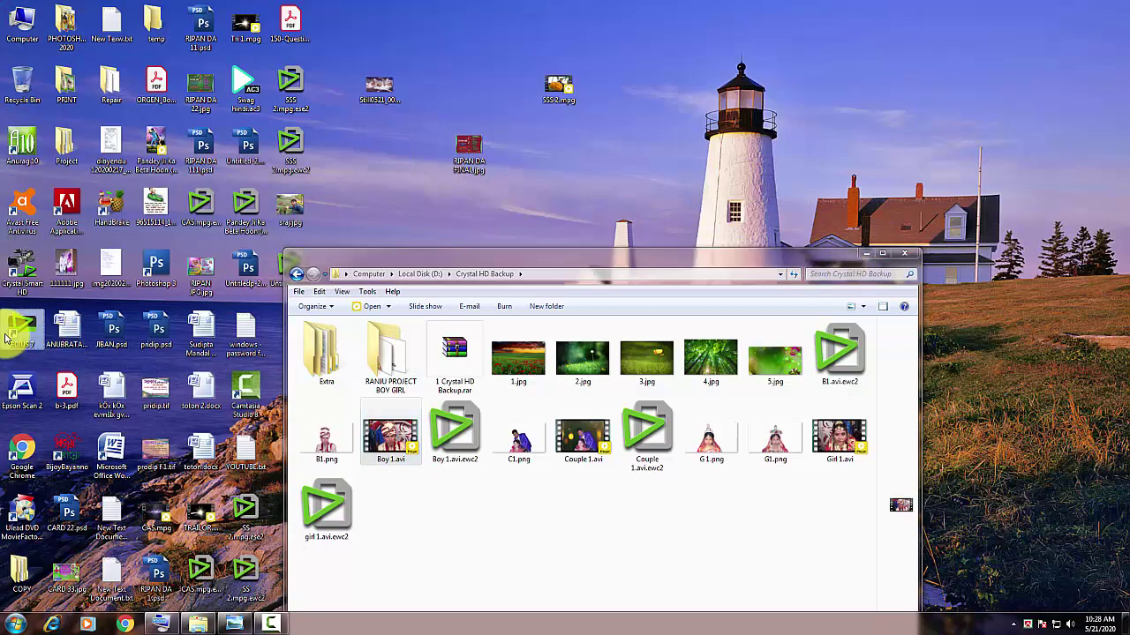
click(866, 253)
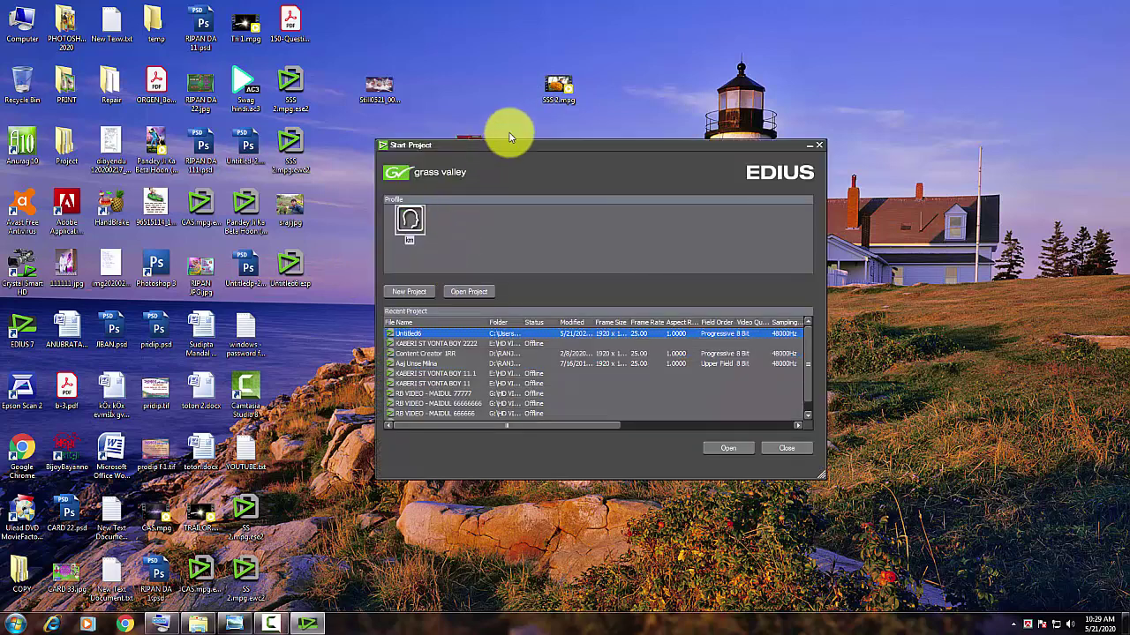
drag(507, 152, 455, 155)
click(354, 295)
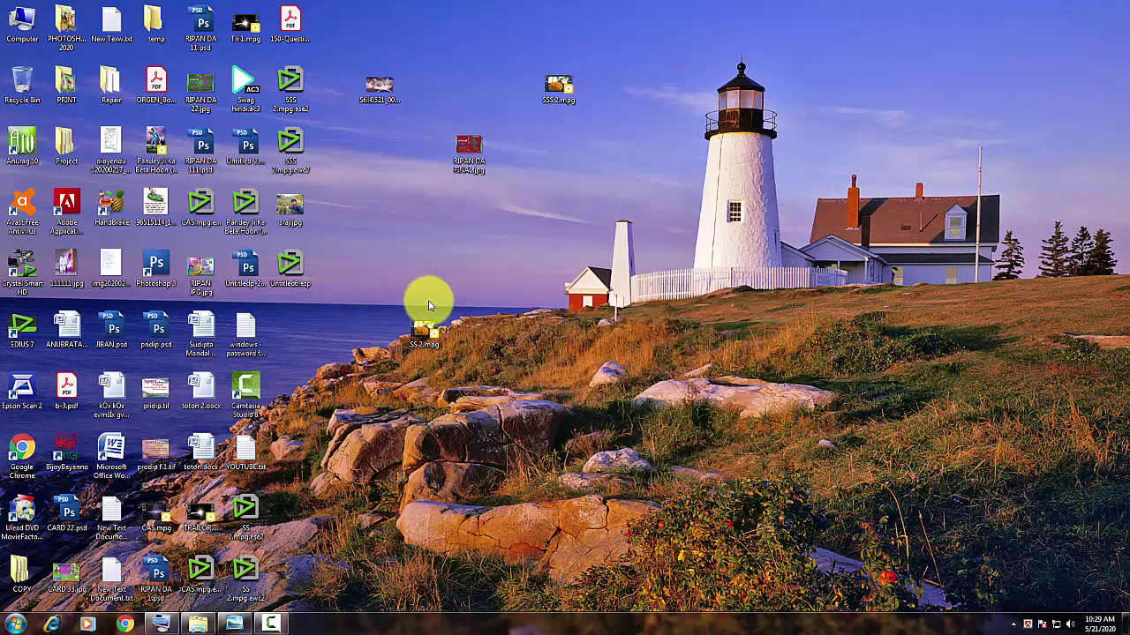
drag(466, 183, 397, 190)
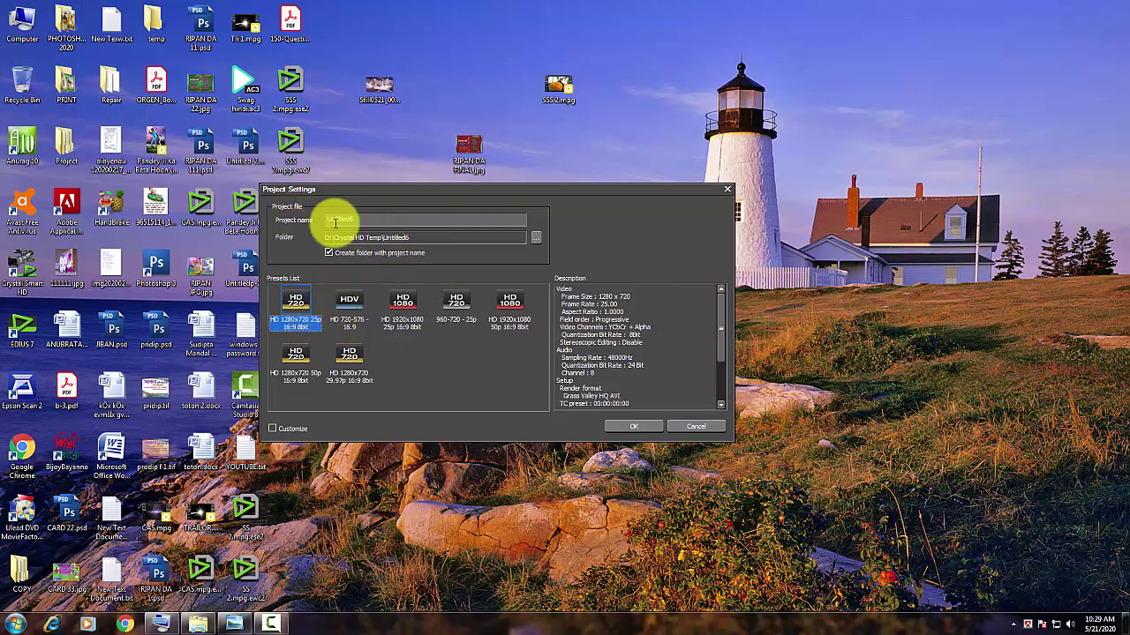
Create a new project named 78787 in its own folder, using the HD 1920x1080 25p 16:9 8bit preset
drag(370, 219, 308, 216)
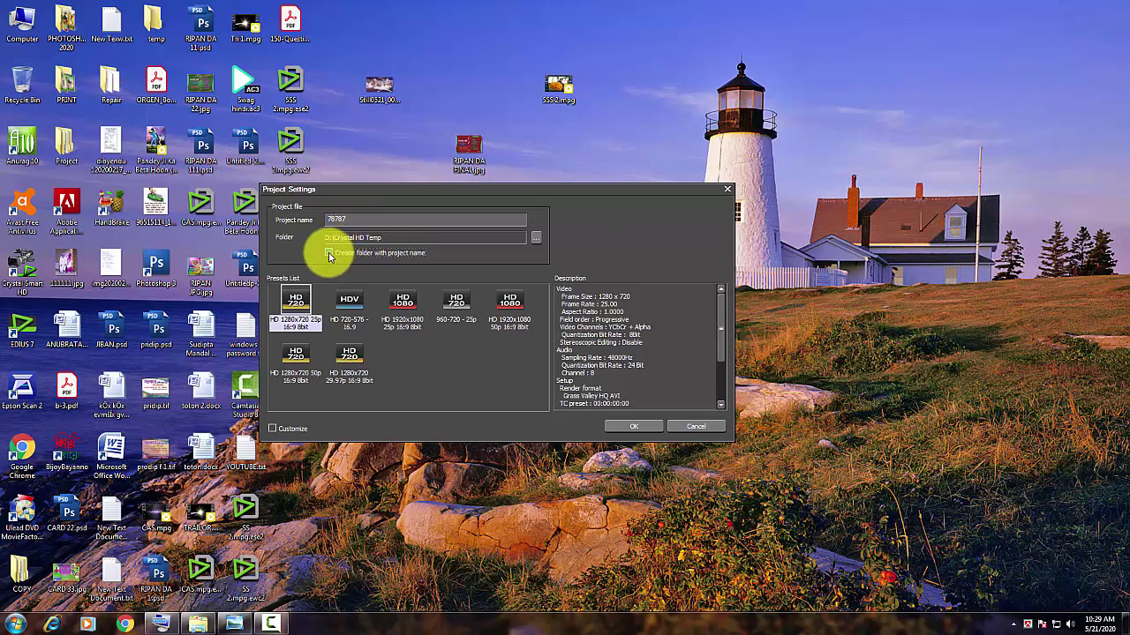
click(328, 254)
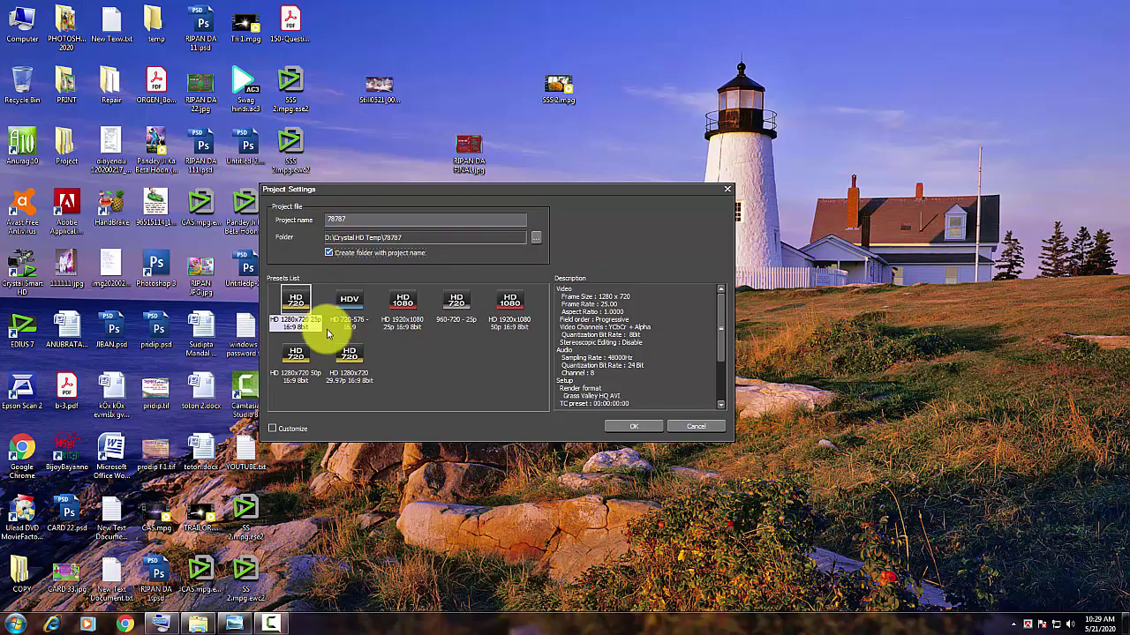
click(353, 315)
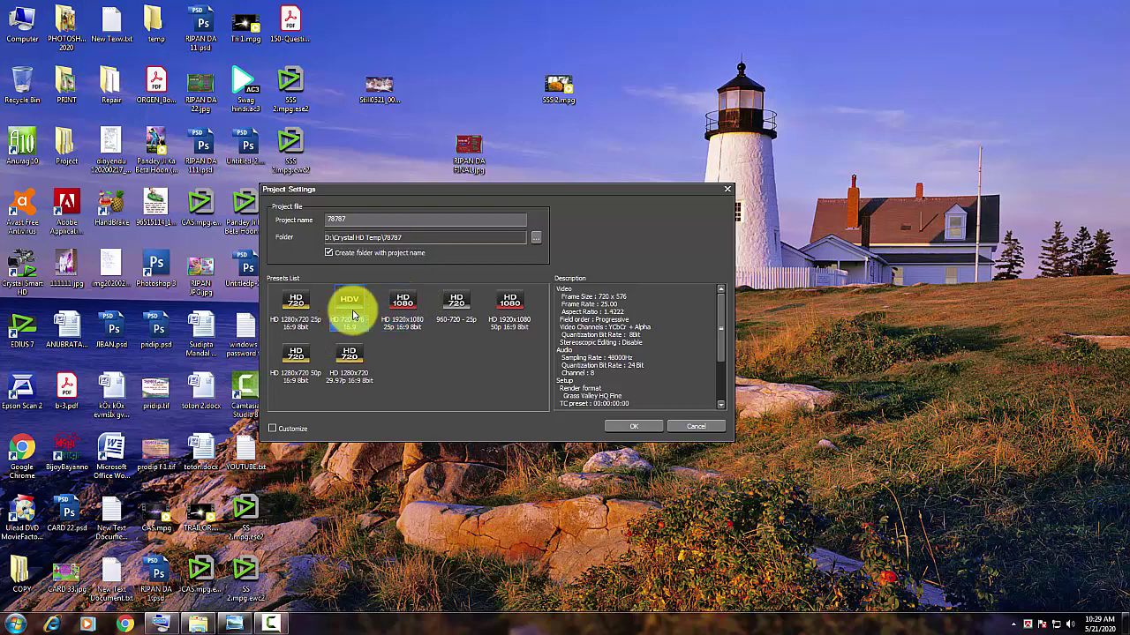
click(509, 309)
click(618, 429)
click(412, 303)
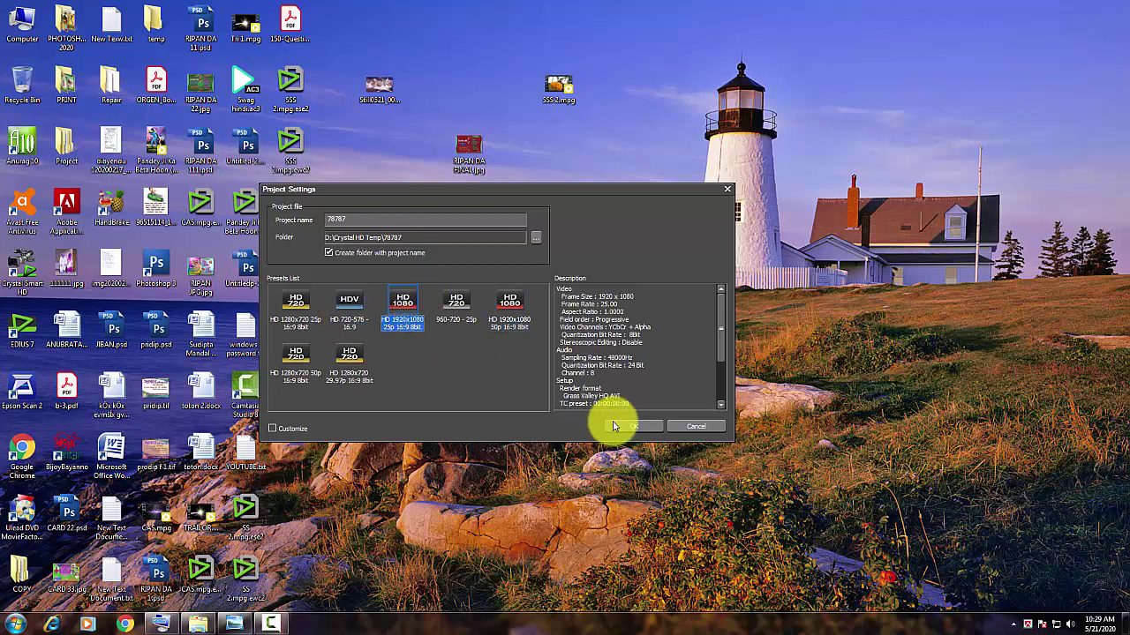
click(612, 426)
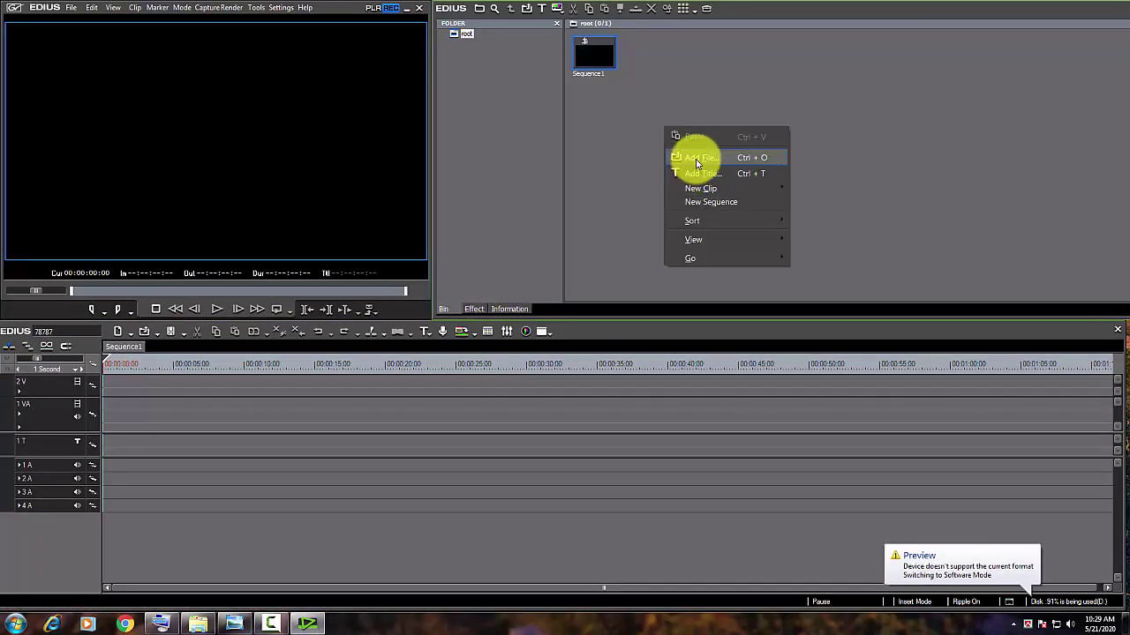
Import clips 00026 to 00031 from the STREAM folder into the bin and place them at the start of the 1 VA track
click(698, 163)
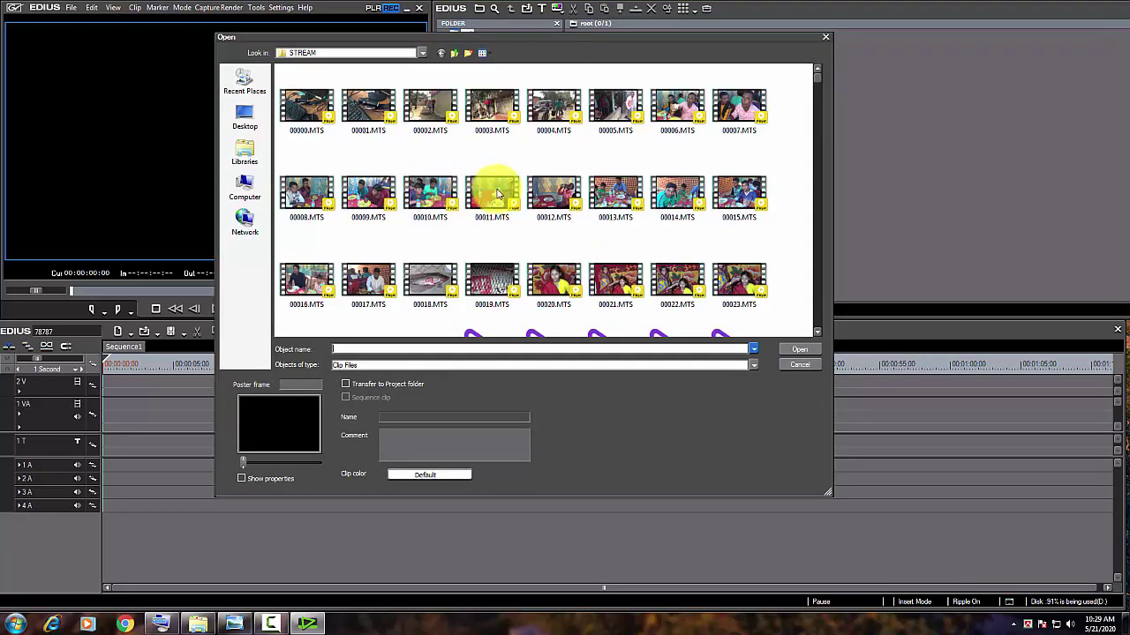
click(677, 104)
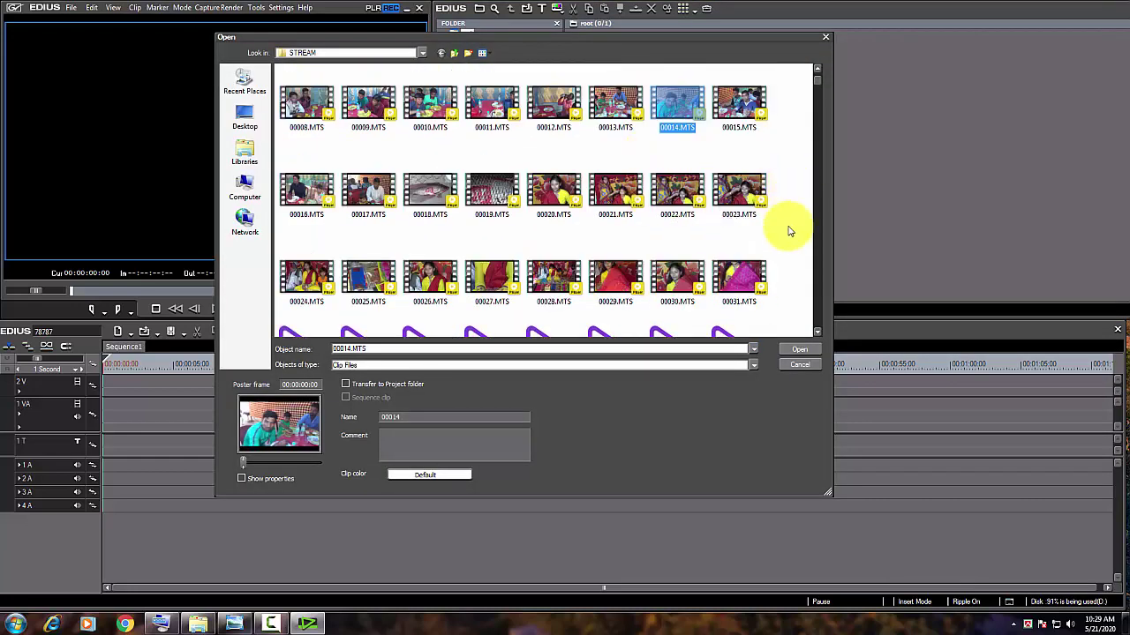
drag(789, 232, 433, 291)
click(800, 349)
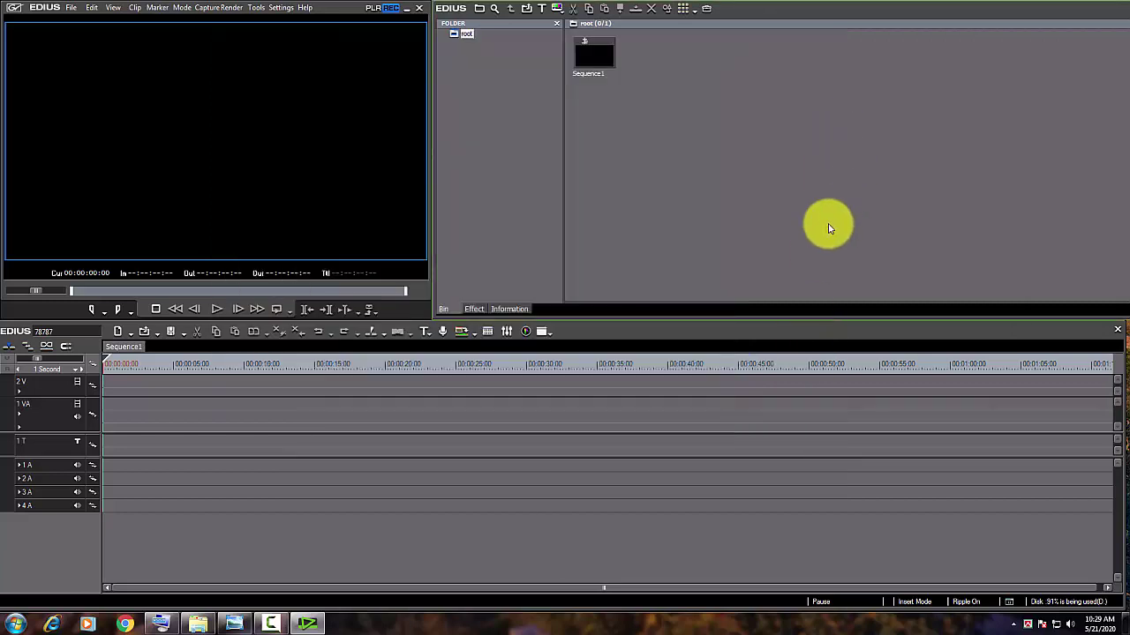
drag(628, 84, 924, 53)
drag(642, 53, 106, 408)
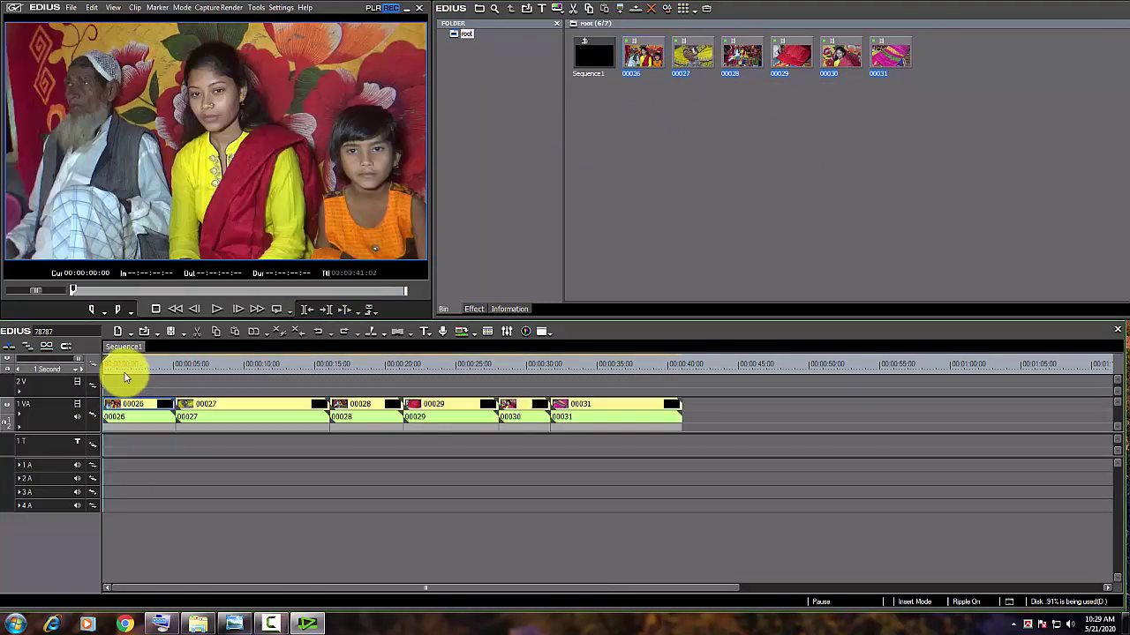
Turn off ripple mode and shift clips 00029 to 00031 along the 1 VA track, leaving a gap after clip 00028
drag(118, 364, 299, 385)
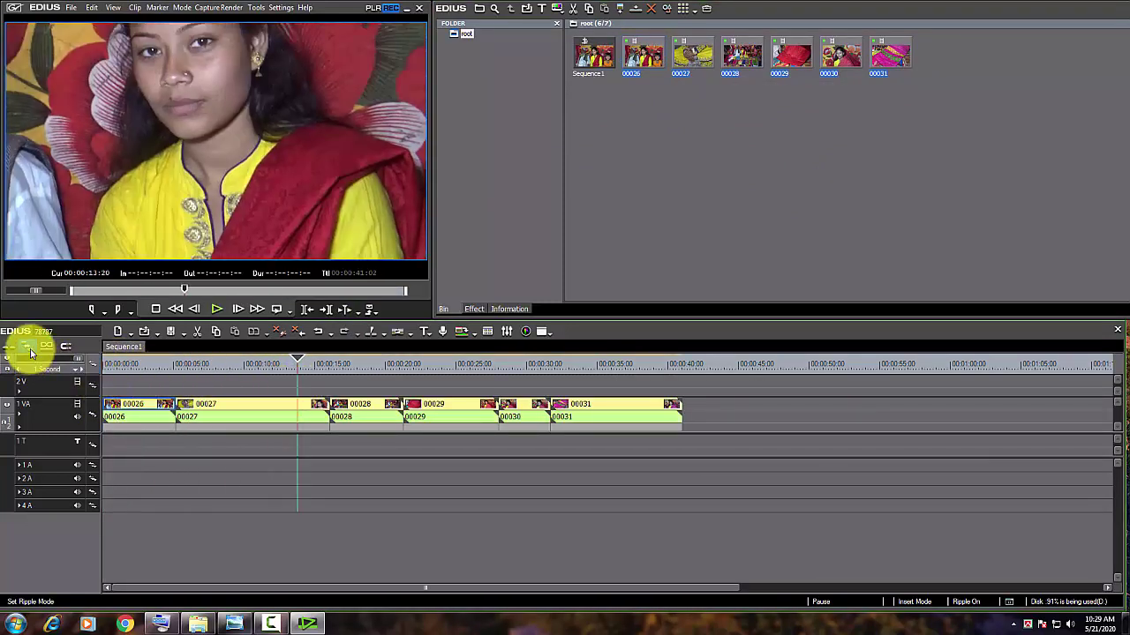
click(31, 353)
click(472, 406)
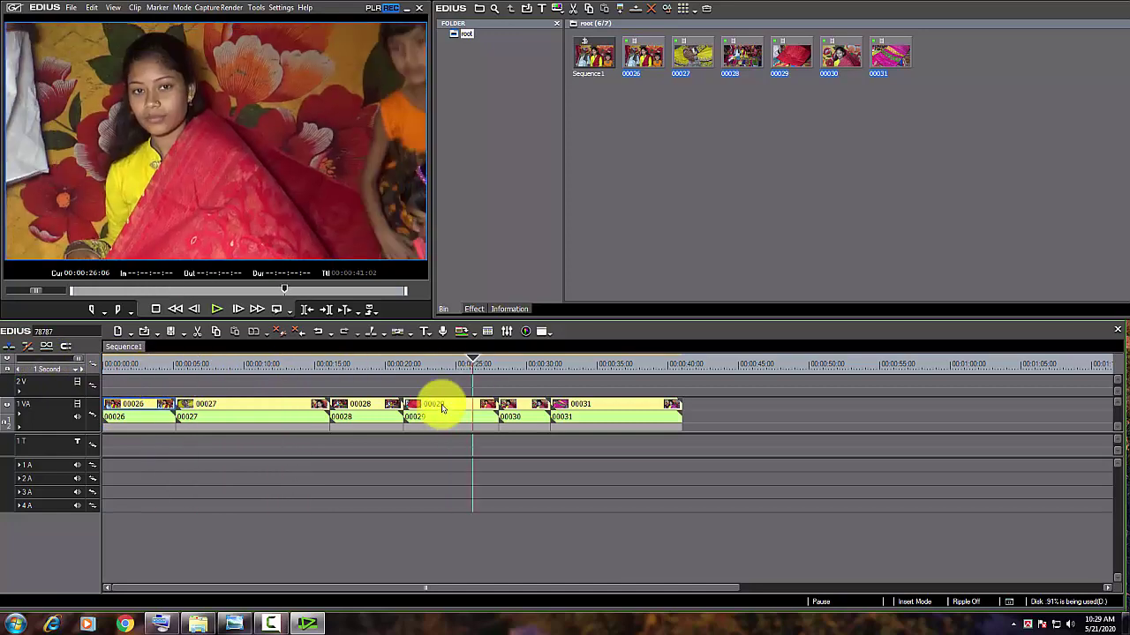
drag(517, 406, 243, 407)
Split clip 00027 at 00:00:09:21 and move clip 00029 onto the 2 V track above its second part
click(244, 407)
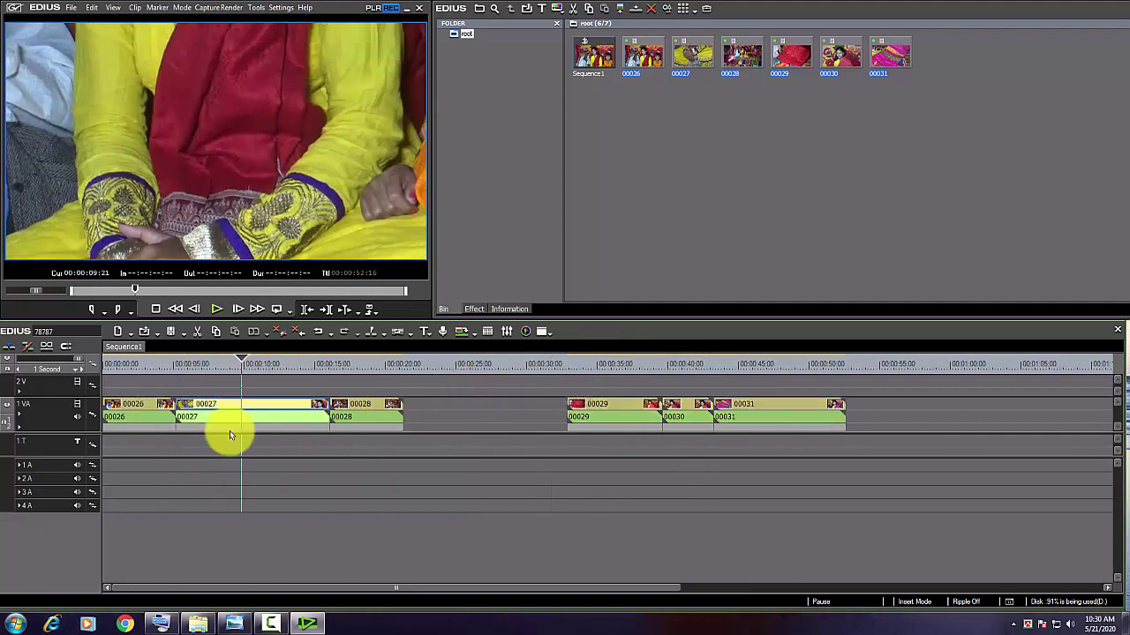
click(370, 334)
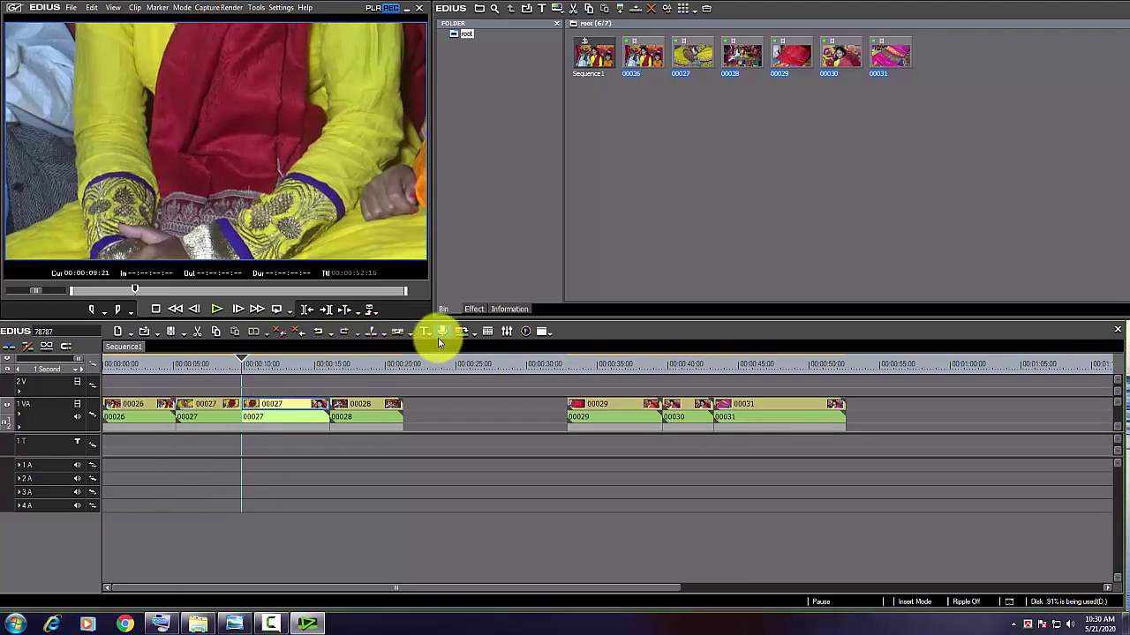
drag(215, 362, 292, 368)
click(265, 404)
right_click(73, 568)
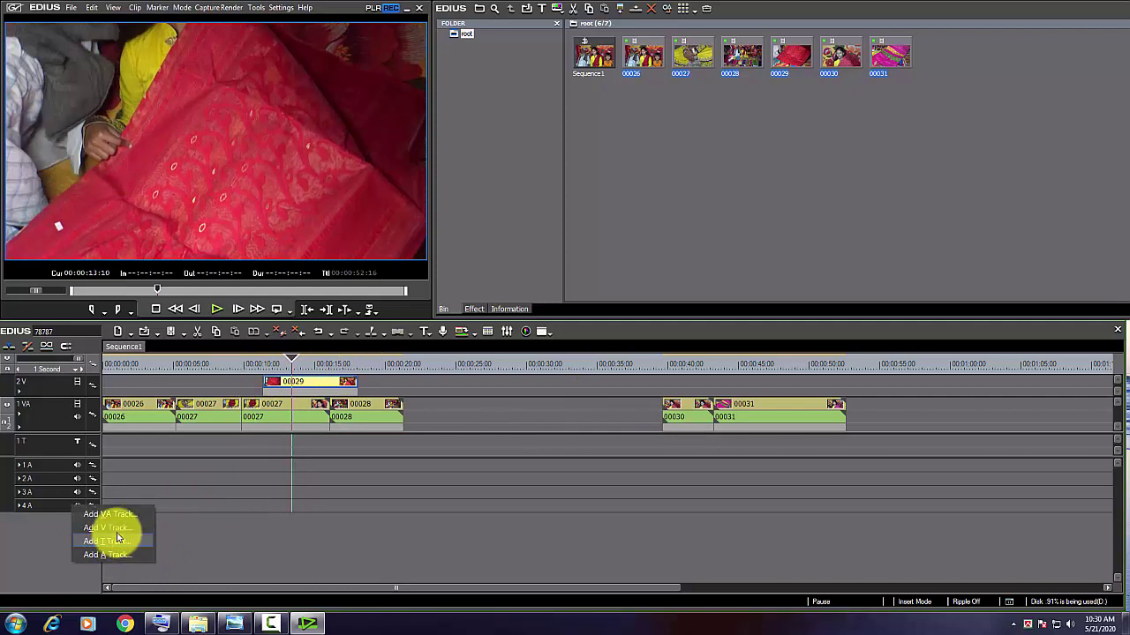
click(226, 526)
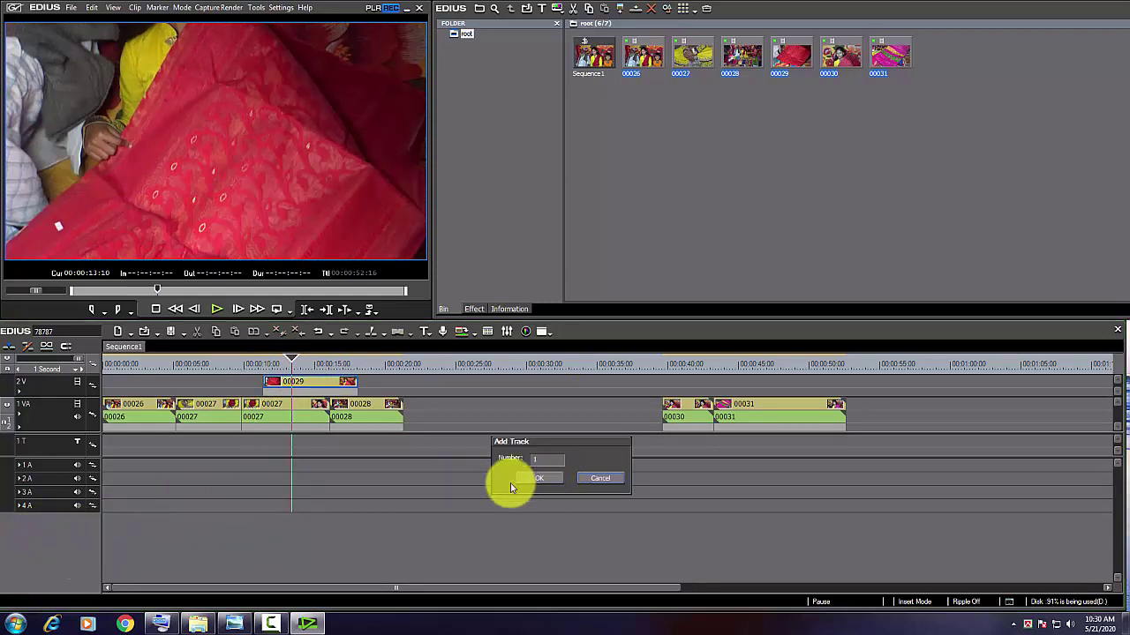
click(595, 478)
Add two video tracks above 2 V, and move clip 00030 onto 3 V and clip 00031 onto 4 V over the stacked clips
right_click(76, 540)
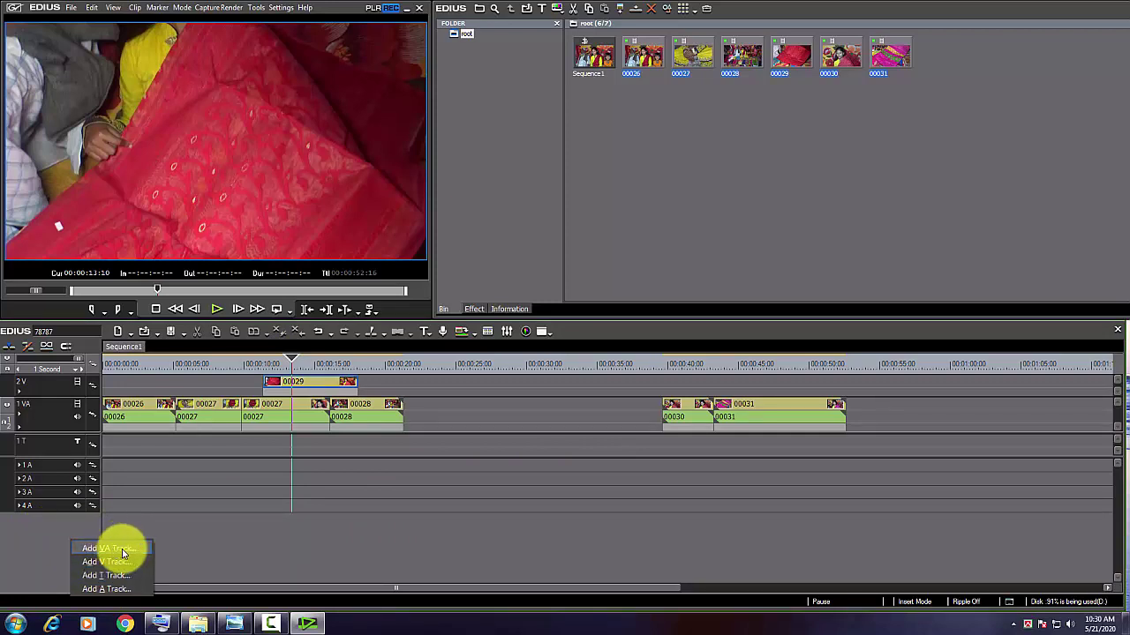
click(109, 563)
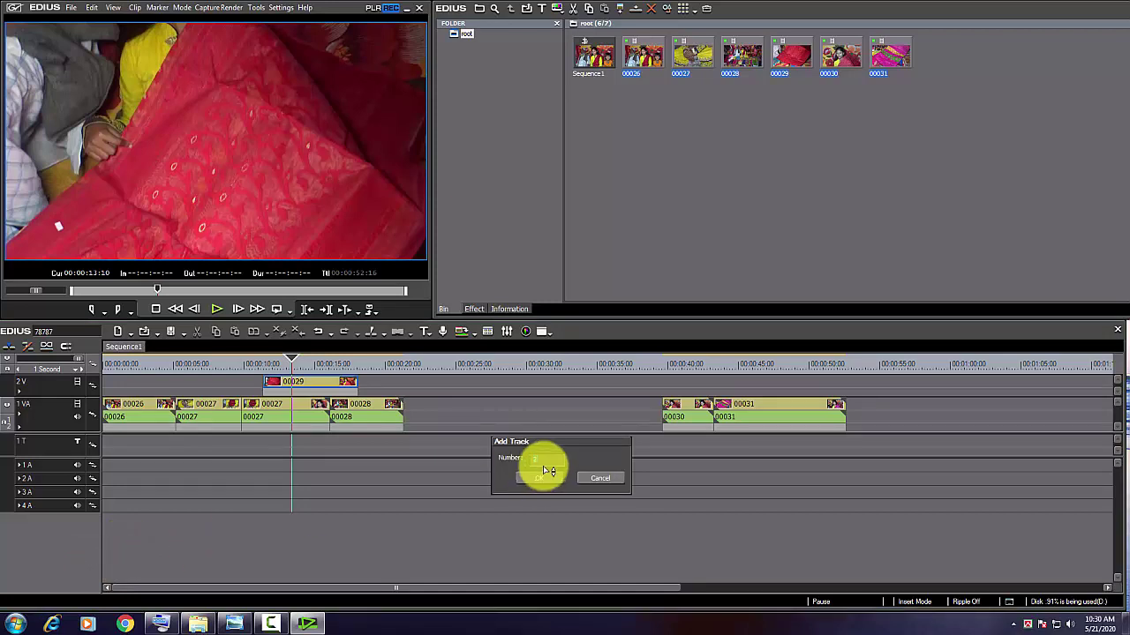
click(540, 479)
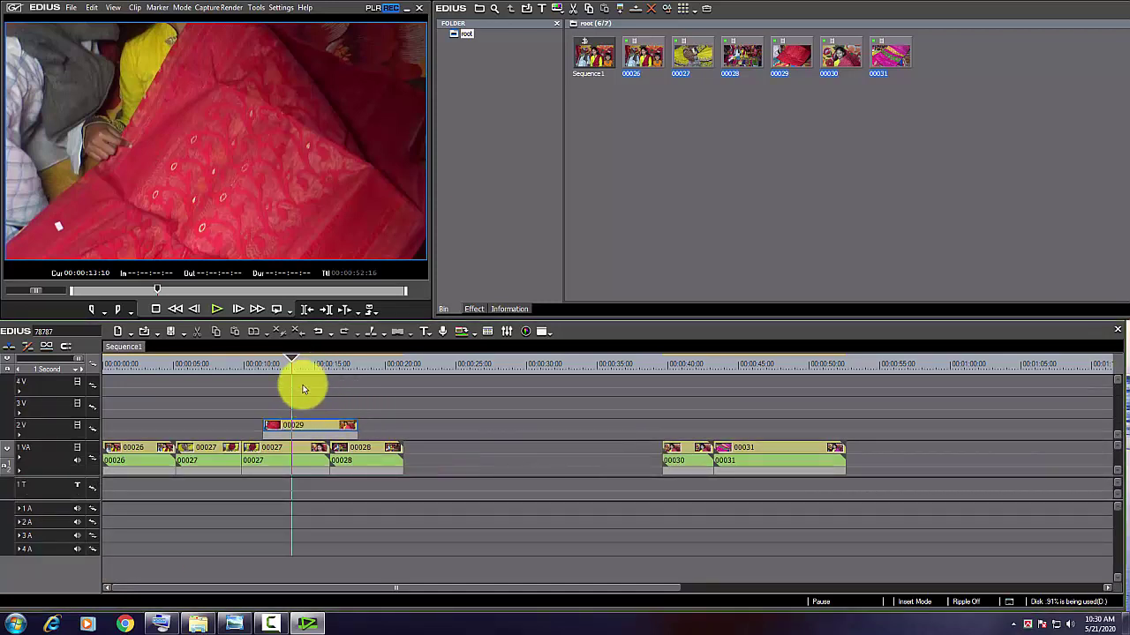
drag(675, 453, 312, 403)
drag(724, 449, 274, 381)
Examine the frame at 00:00:02:19 in full screen, then scrub through the stacked clips up to 00:00:18:03
click(344, 368)
drag(343, 367, 144, 365)
double_click(239, 173)
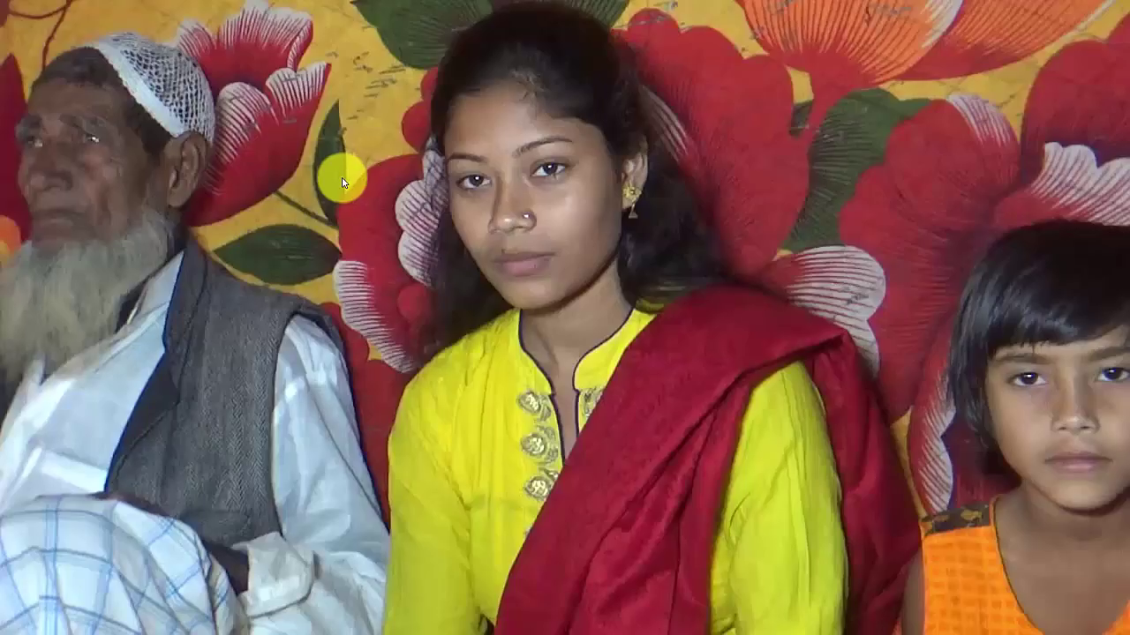
double_click(363, 177)
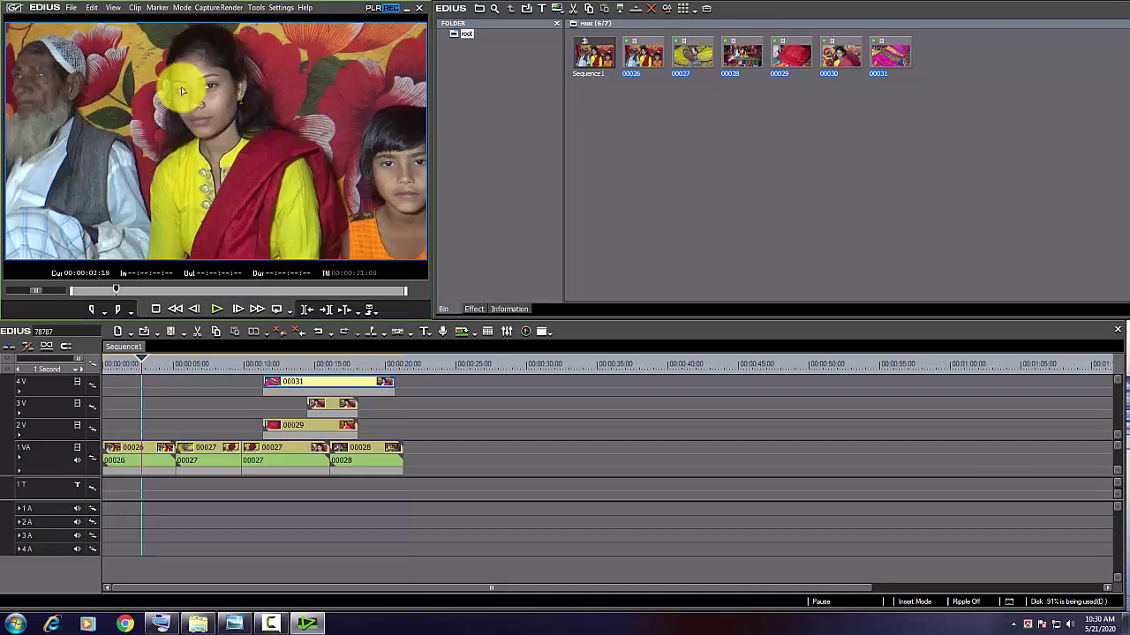
double_click(320, 135)
double_click(424, 189)
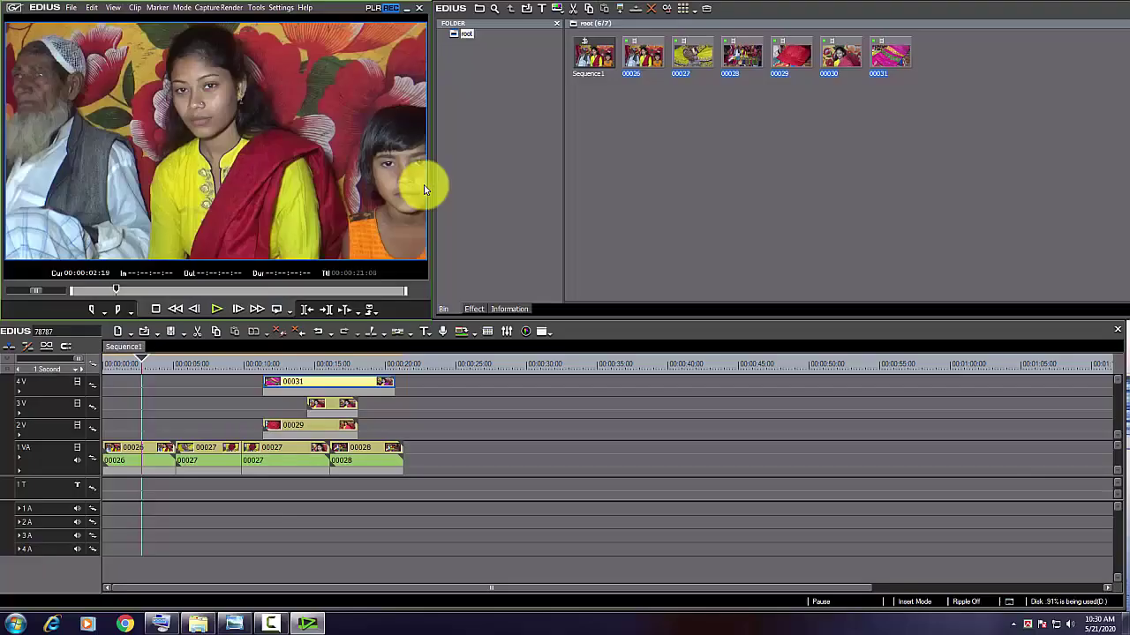
drag(192, 368, 363, 391)
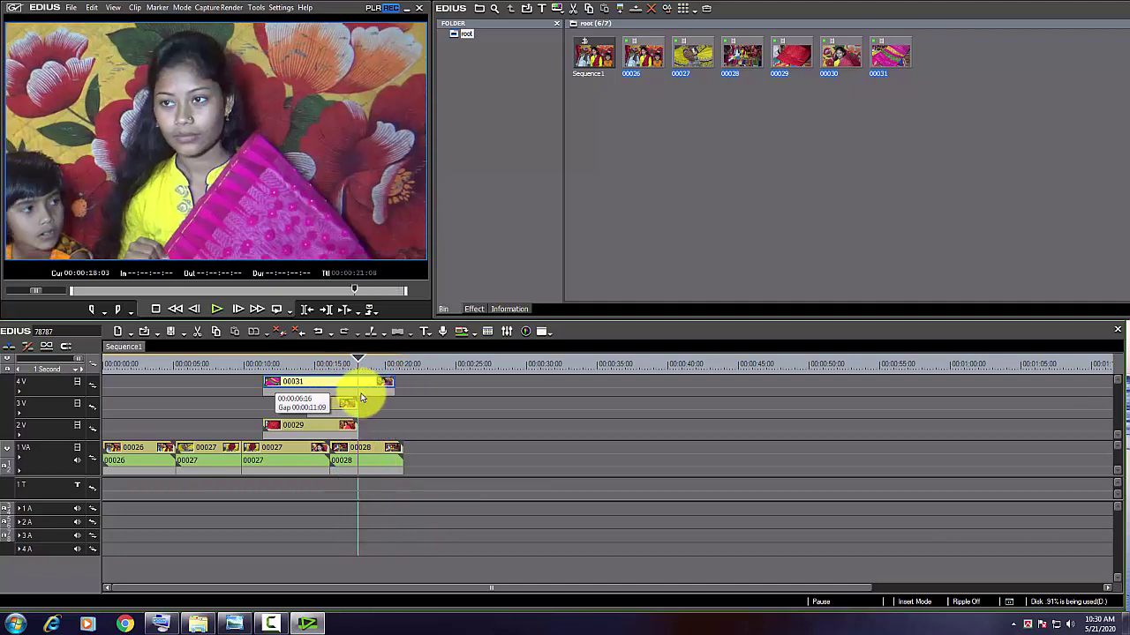
Show the effect library and split the first part of clip 00027 at 00:00:07:16
click(480, 309)
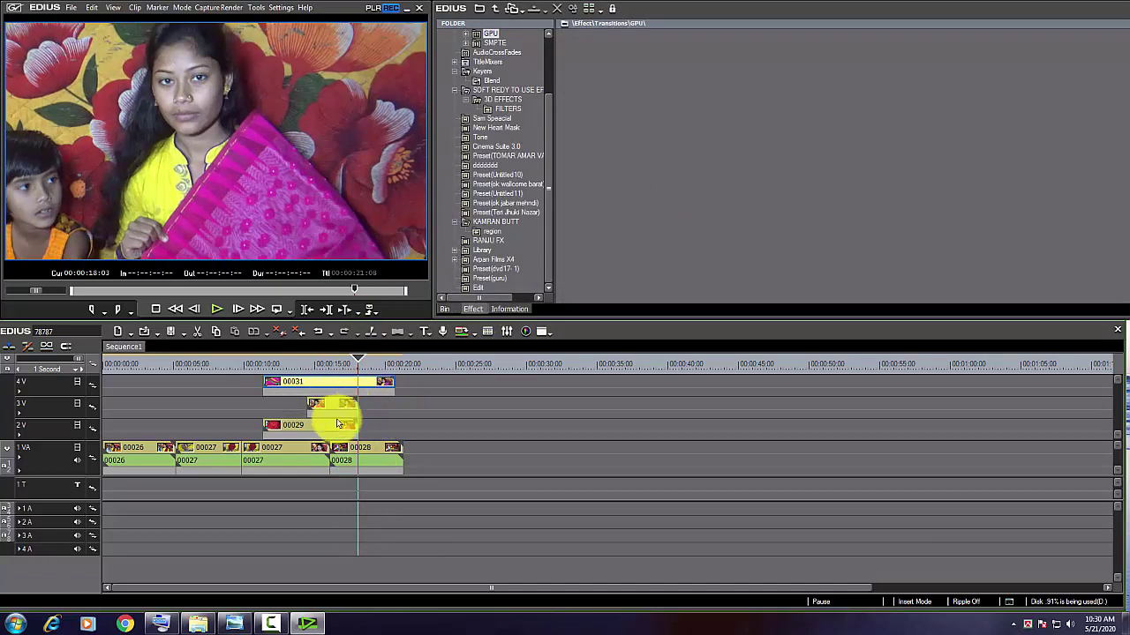
click(211, 391)
drag(209, 391, 208, 394)
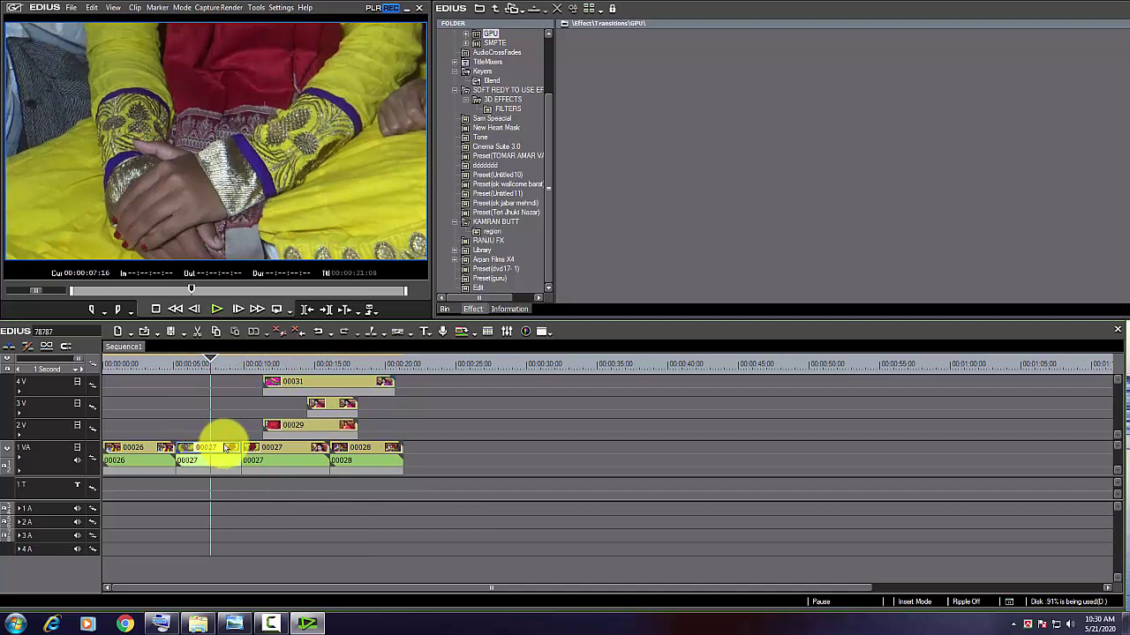
click(374, 332)
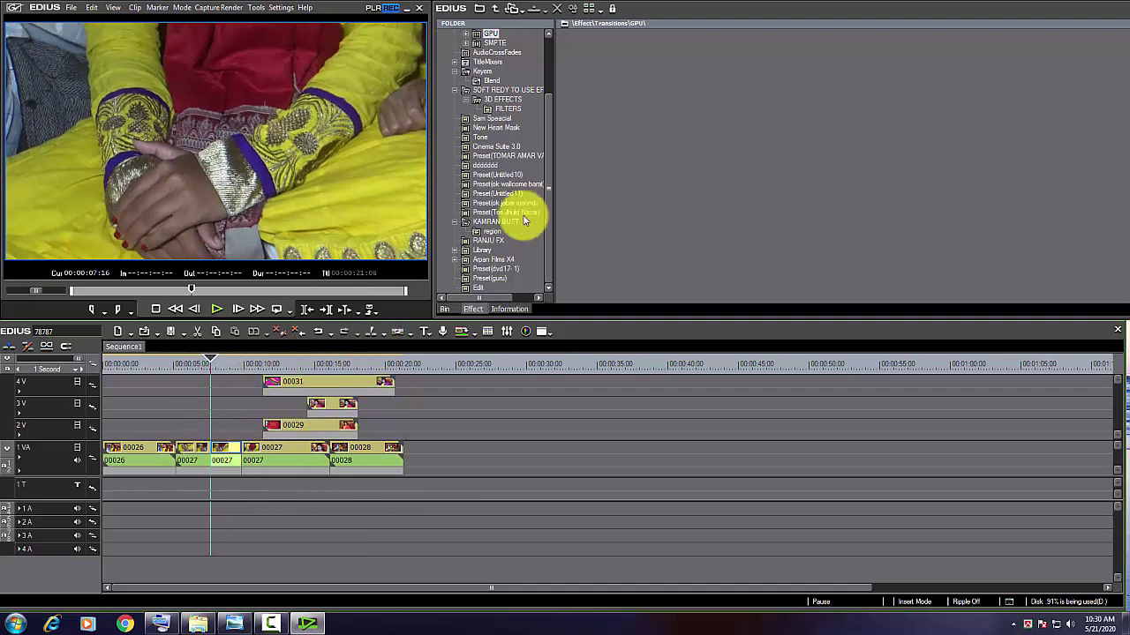
Find the 3D transitions in the effect library and apply Peel Over at the 00:00:07:16 cut in clip 00027
click(491, 80)
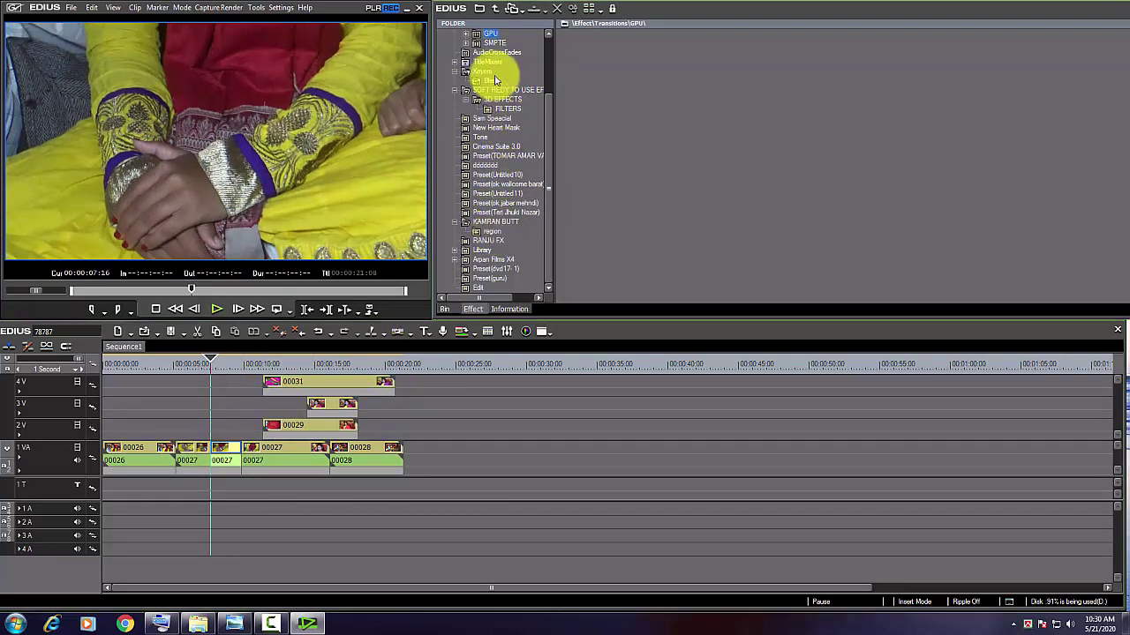
click(472, 44)
scroll(484, 80, up, 3)
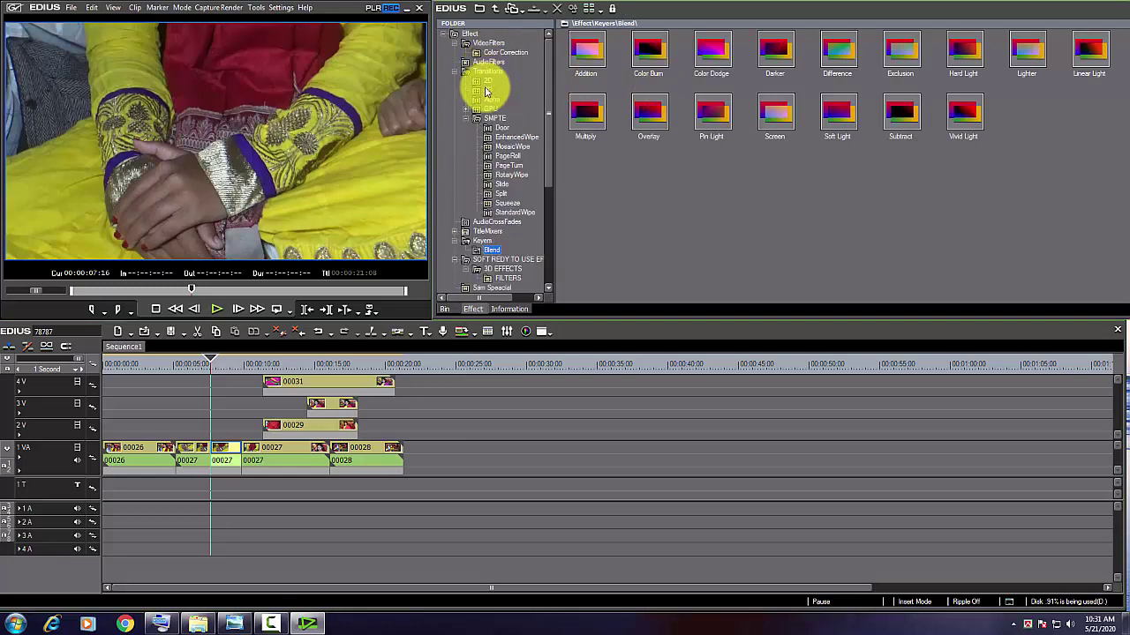
click(488, 91)
click(490, 71)
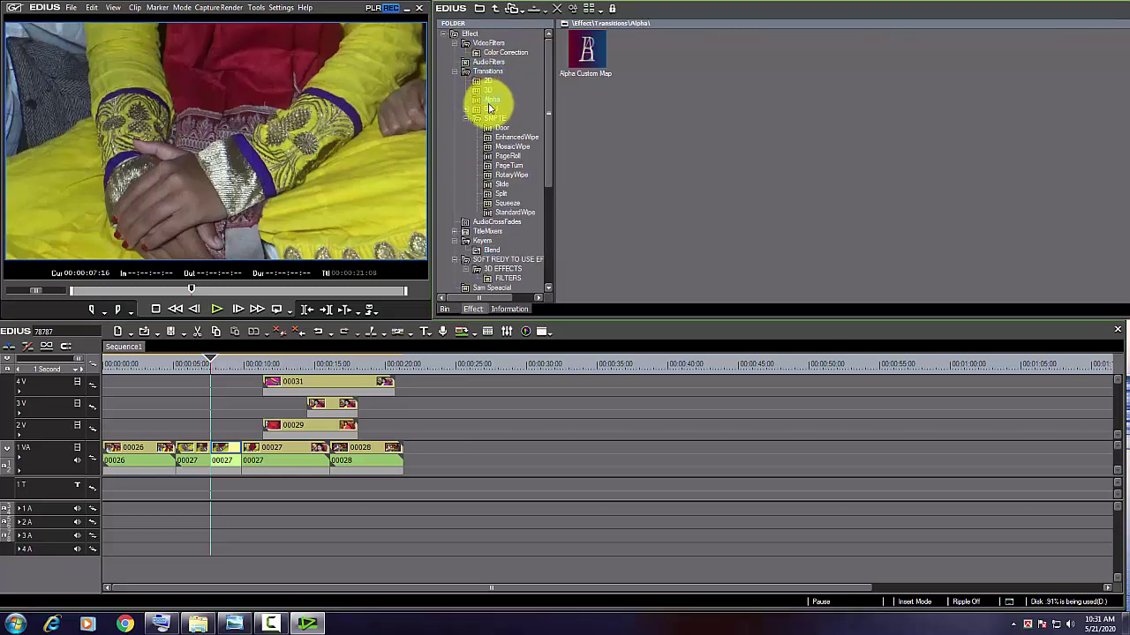
click(488, 91)
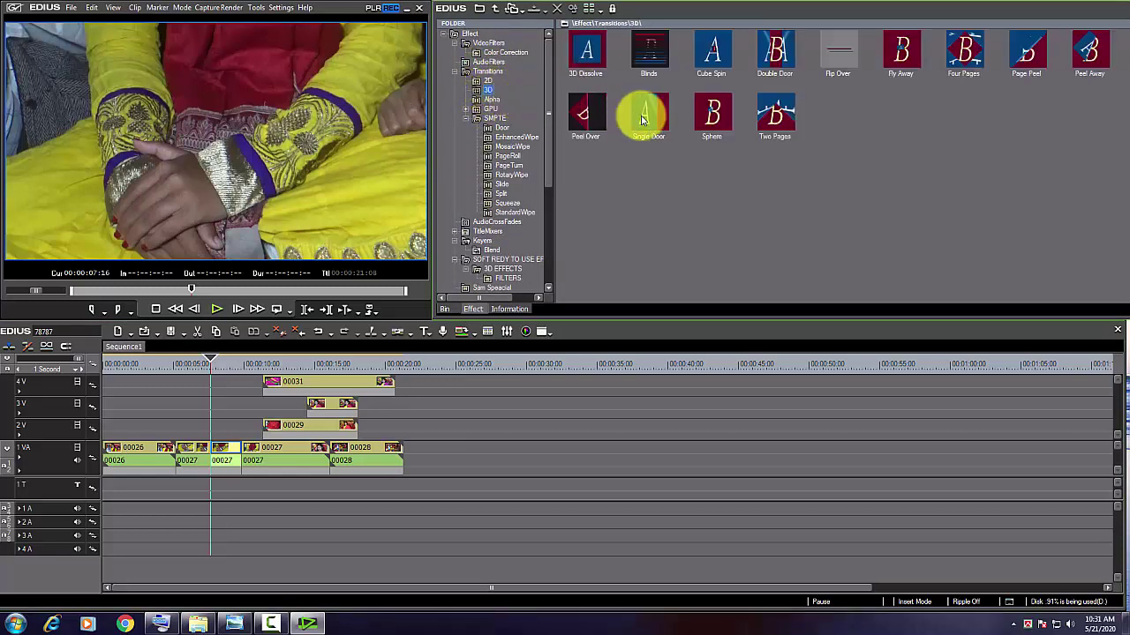
drag(574, 114, 213, 443)
drag(210, 369, 262, 386)
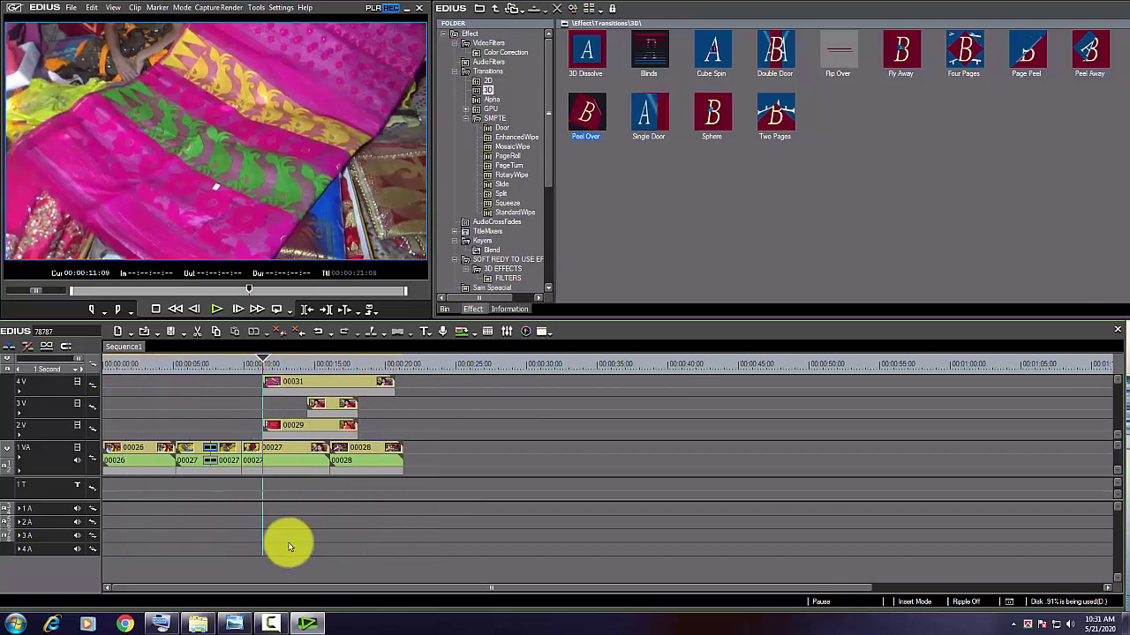